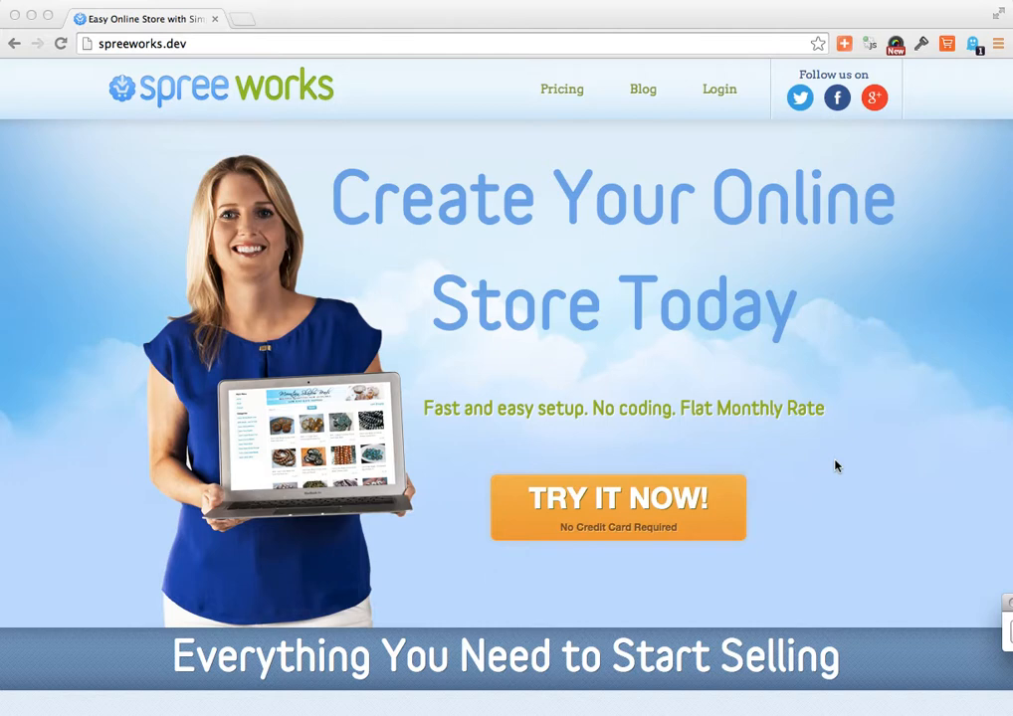
- Look over the selling features on the homepage and open the free store signup form
scroll(836, 466, "down", 5)
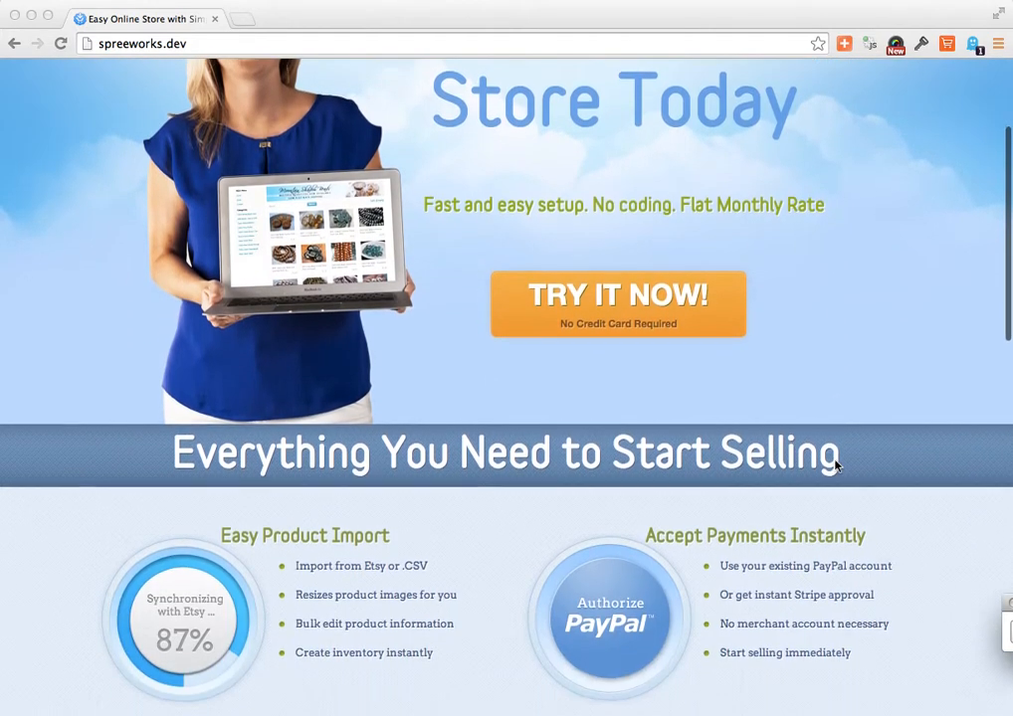
scroll(836, 466, "down", 7)
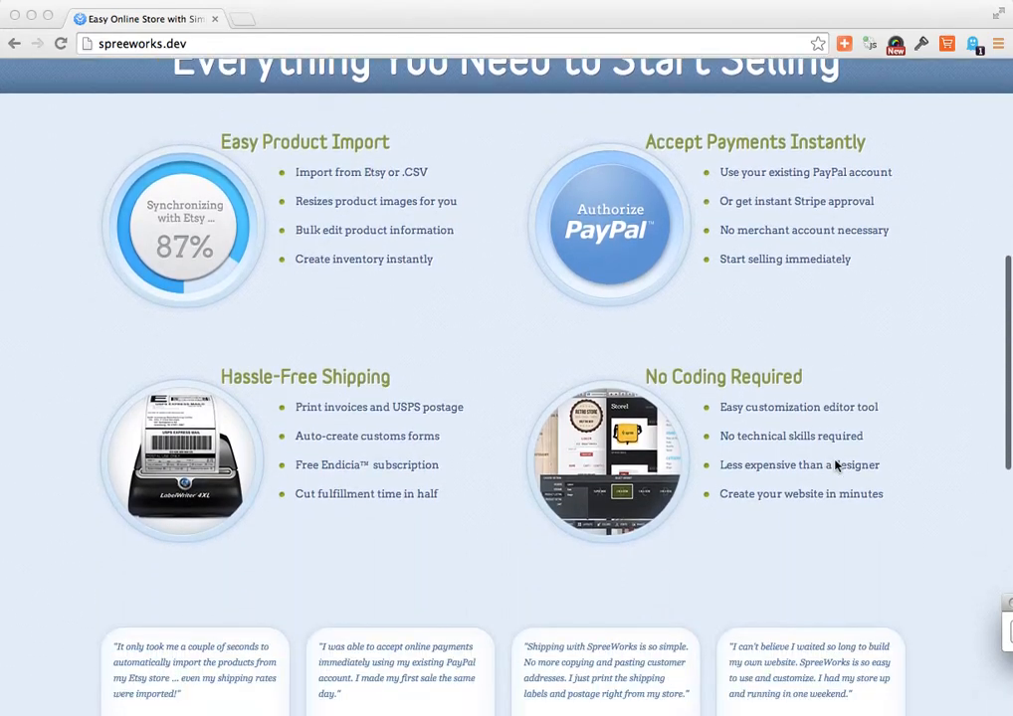
scroll(835, 465, "down", 3)
scroll(836, 465, "up", 8)
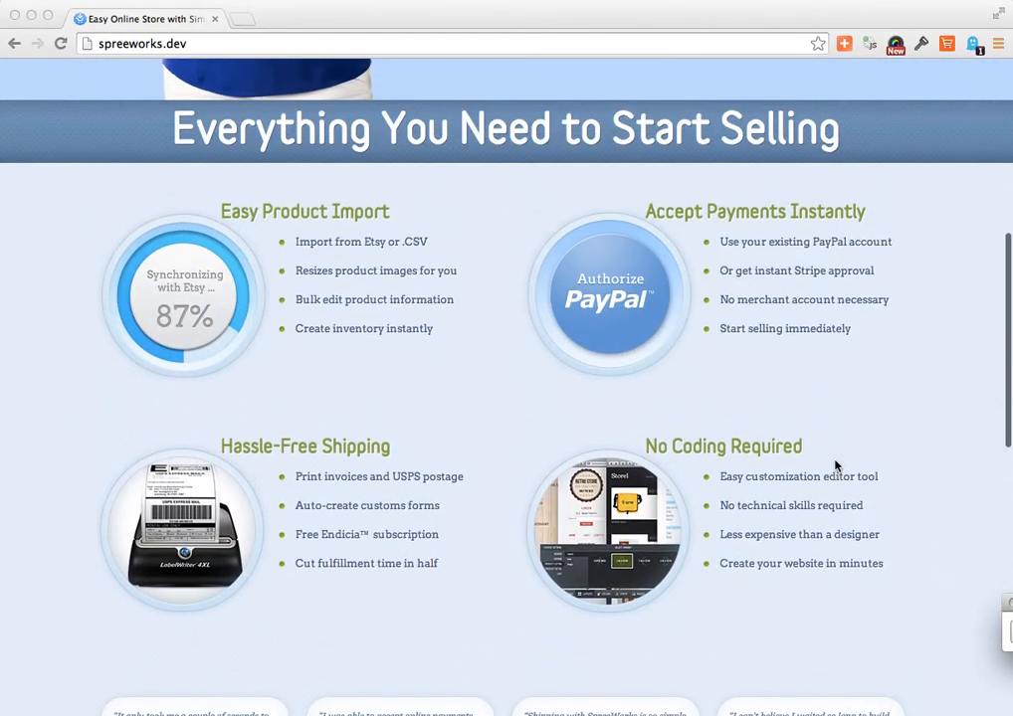
scroll(836, 466, "up", 5)
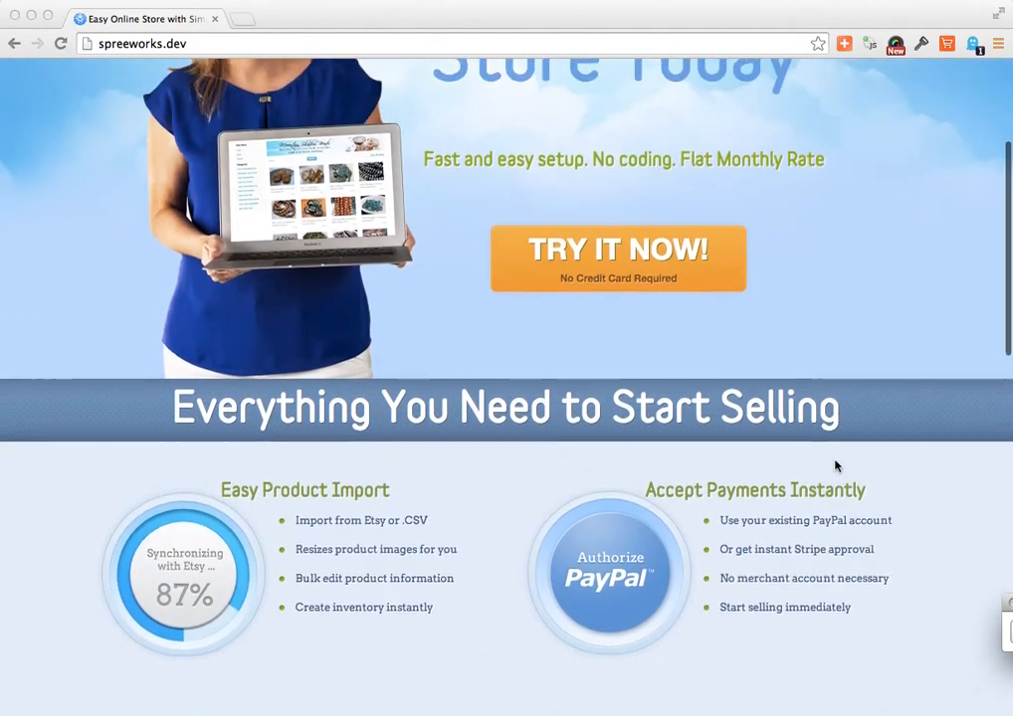
scroll(836, 466, "up", 3)
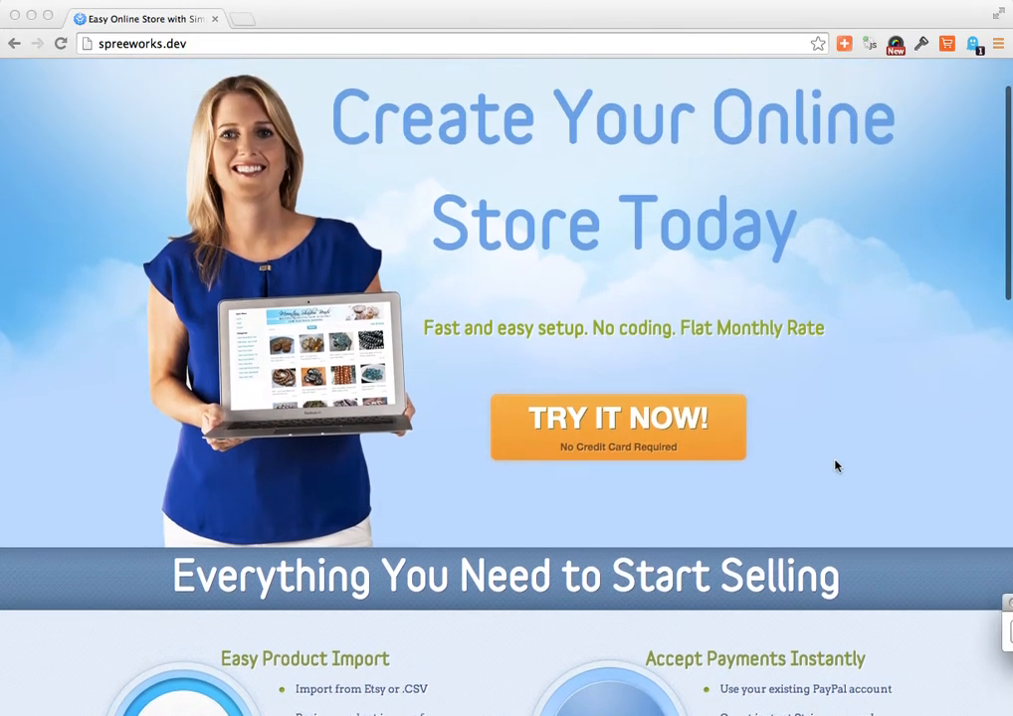
scroll(835, 466, "up", 1)
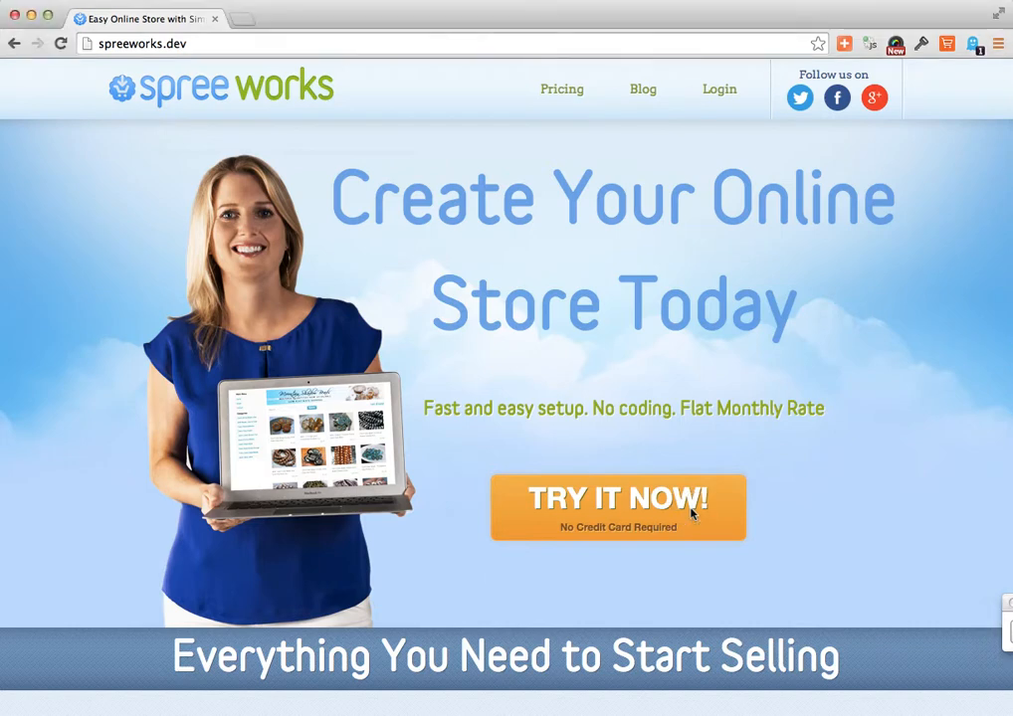
left_click(610, 524)
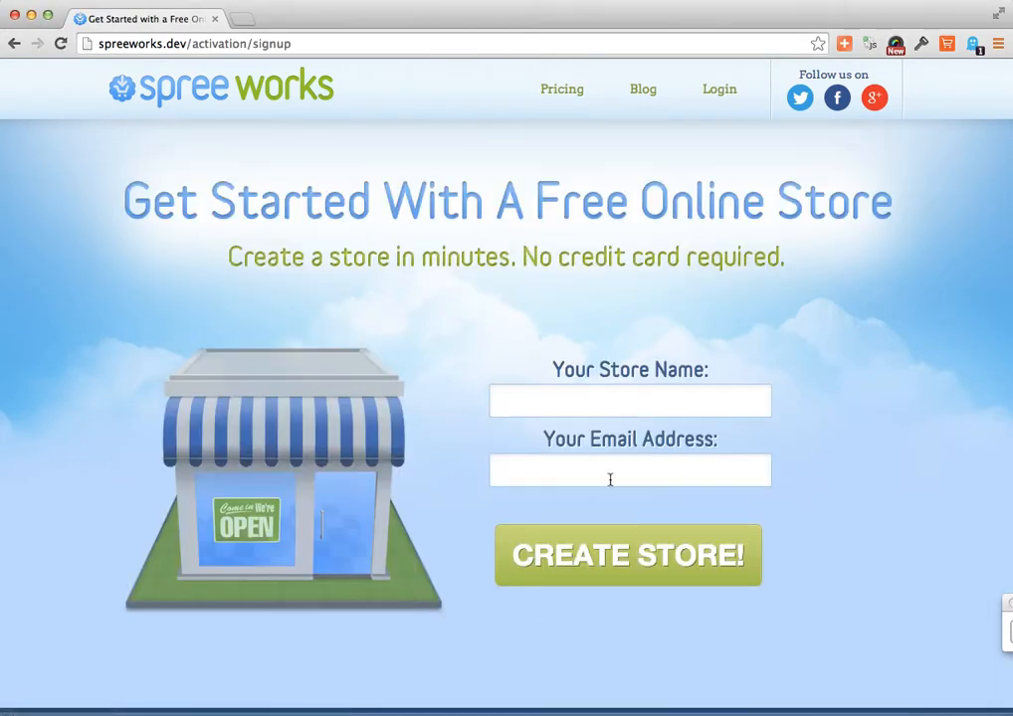
- Create the store using the suggested store name and the owner's saved e-mail address
left_click(591, 403)
type("B")
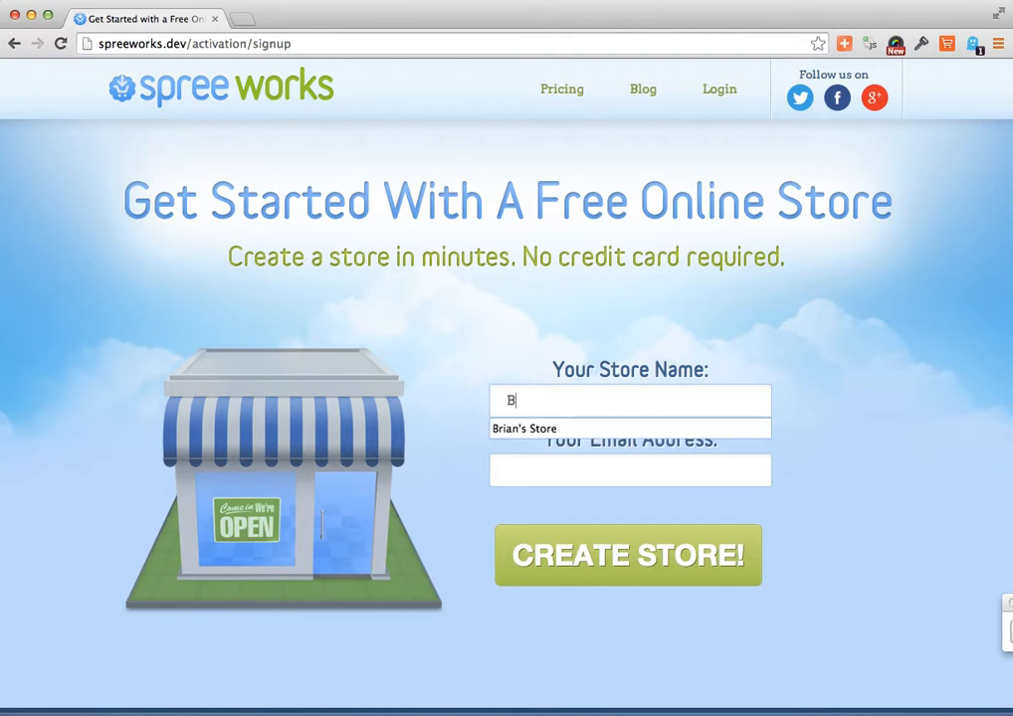
left_click(583, 429)
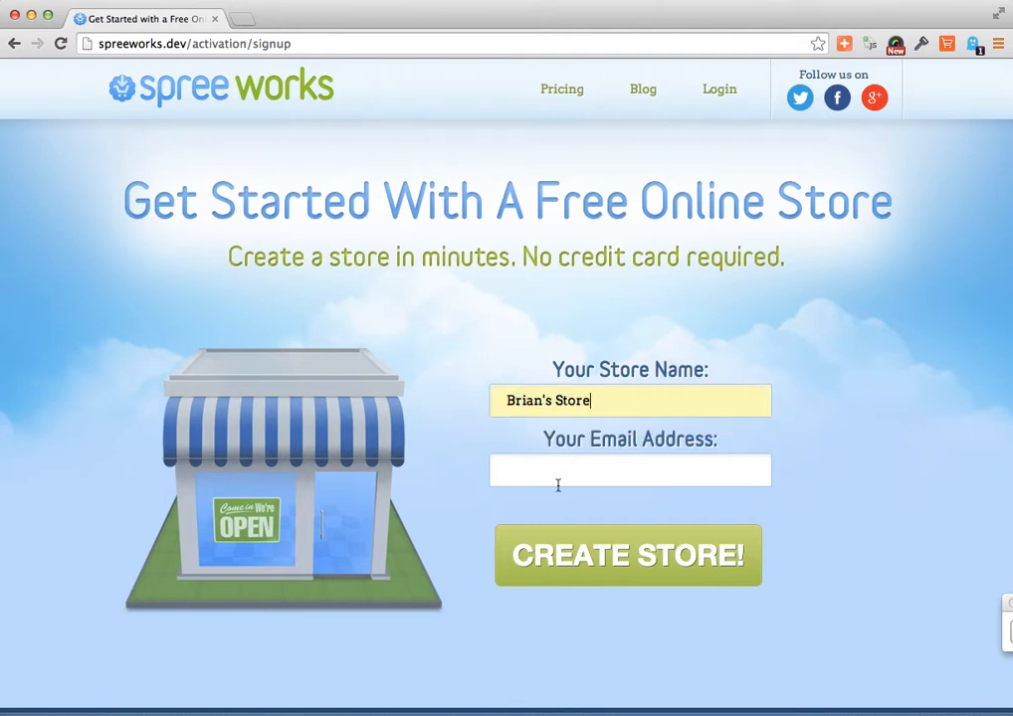
left_click(557, 483)
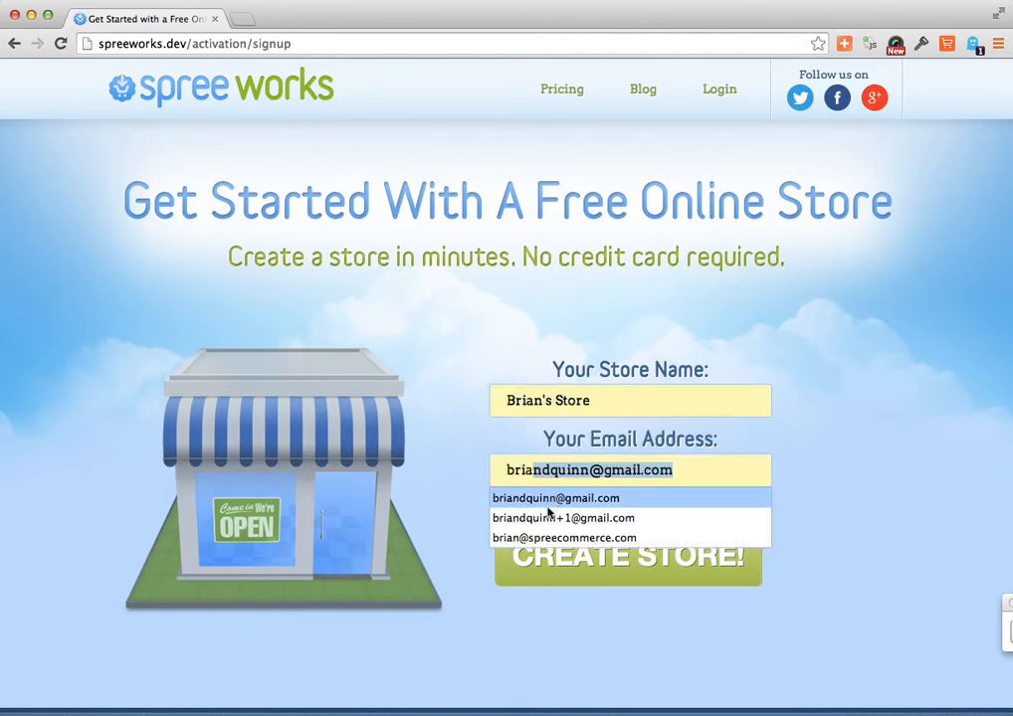
left_click(548, 506)
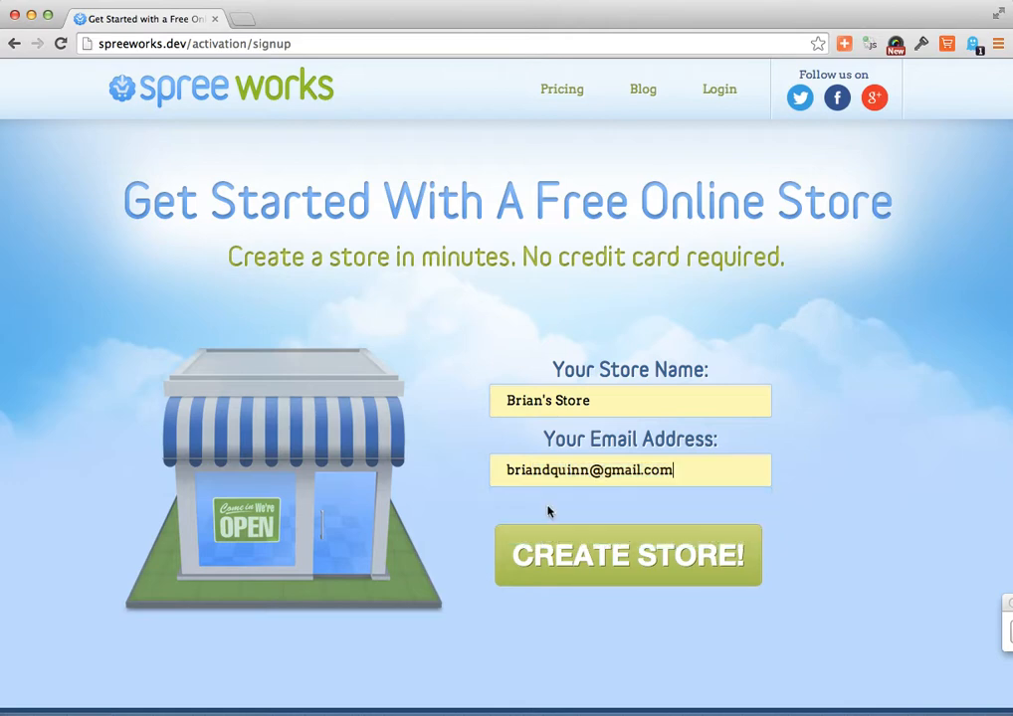
left_click(561, 573)
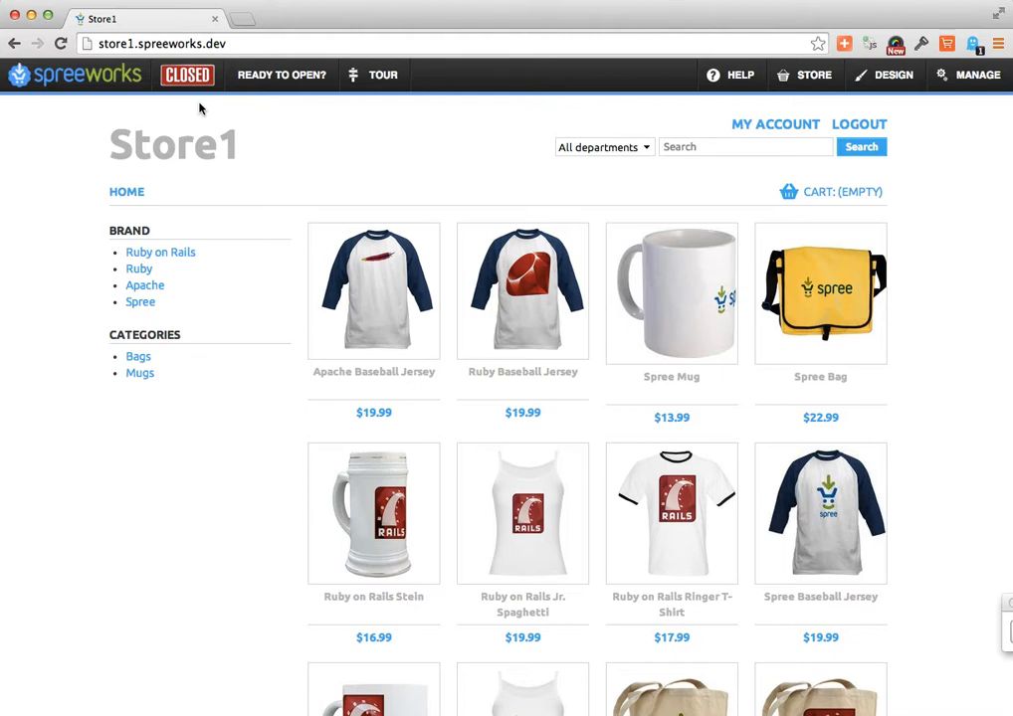
- Browse the storefront's sample products and add one Apache Baseball Jersey to the cart
scroll(279, 250, "down", 2)
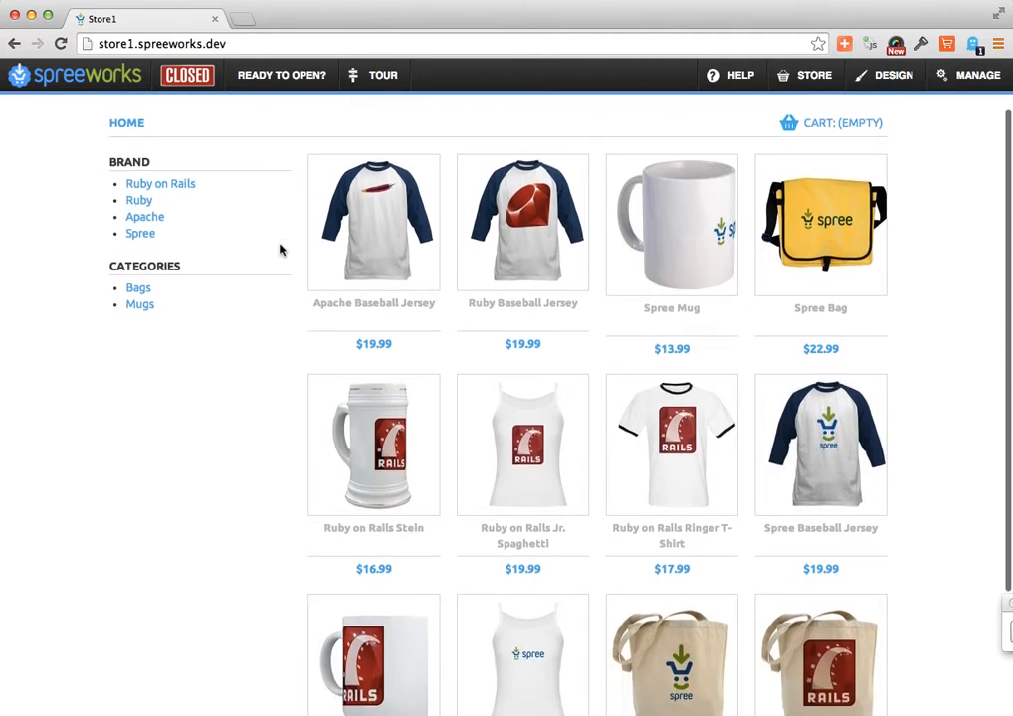
scroll(280, 250, "up", 2)
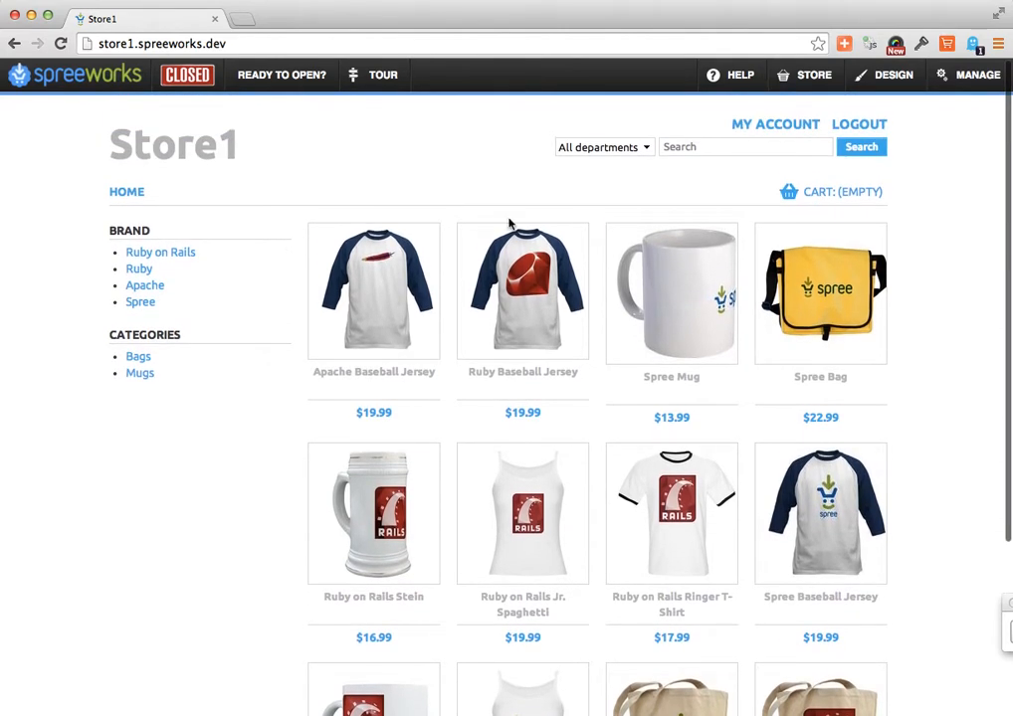
scroll(851, 397, "down", 1)
scroll(852, 397, "down", 3)
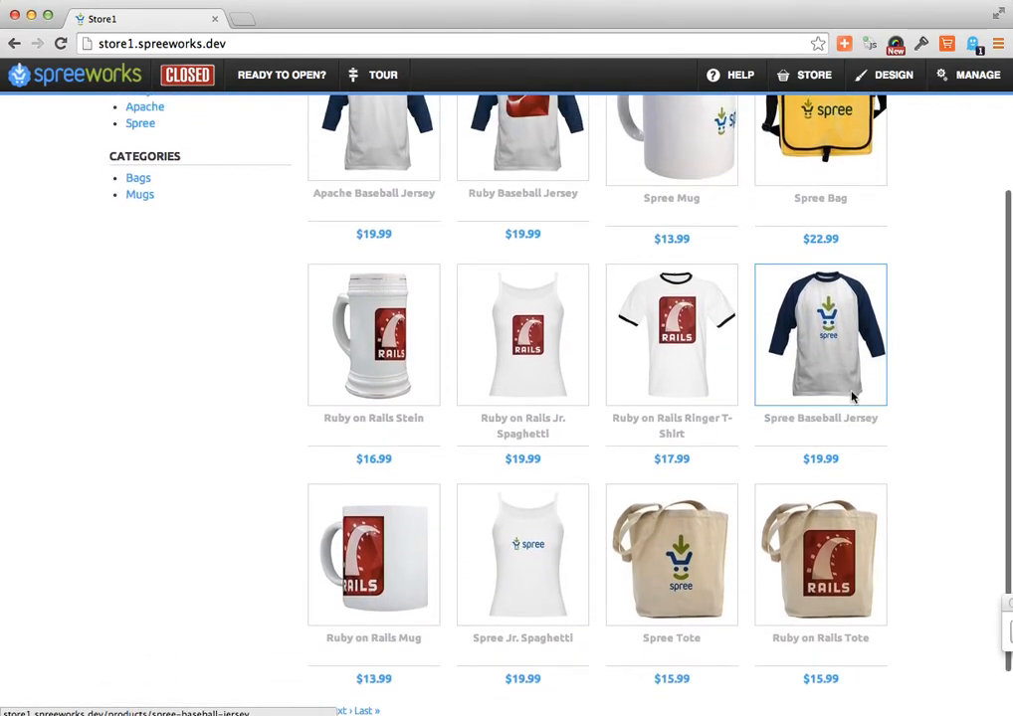
scroll(789, 396, "up", 4)
left_click(393, 360)
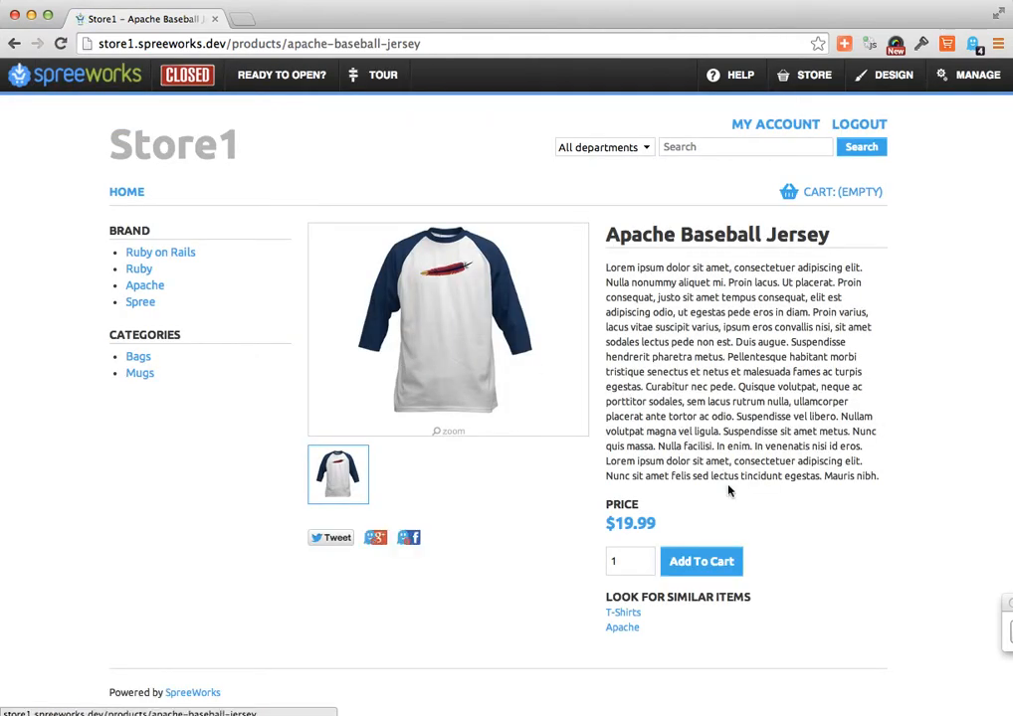
left_click(702, 573)
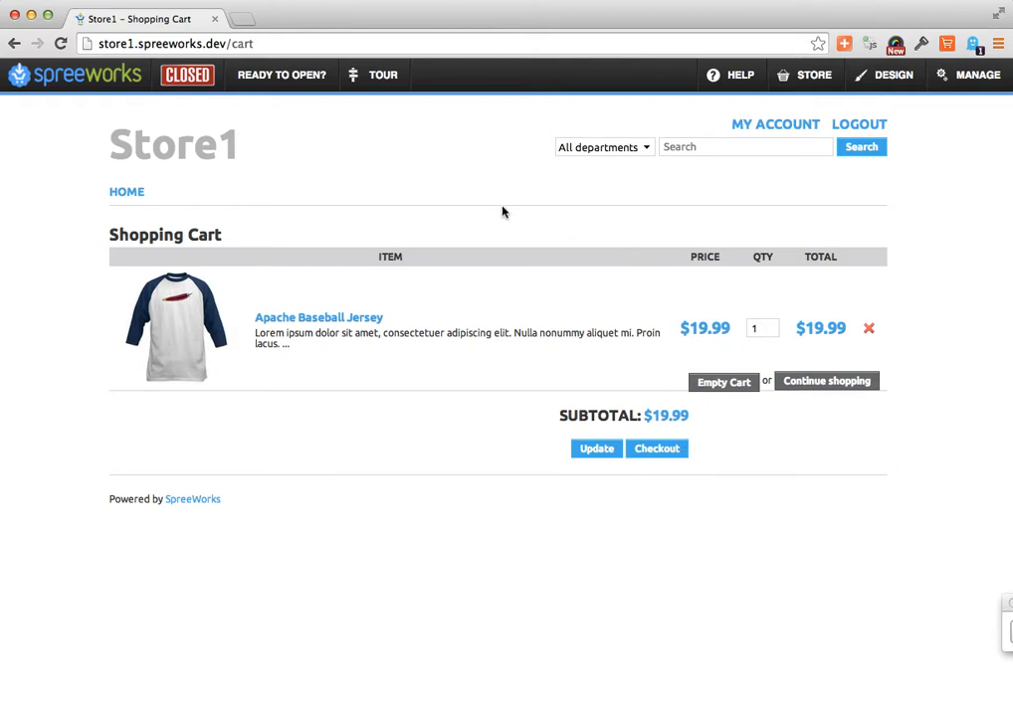
- Go from the storefront to the admin product list and open the Spree Bag and Spree Tote rows for inline editing
left_click(190, 153)
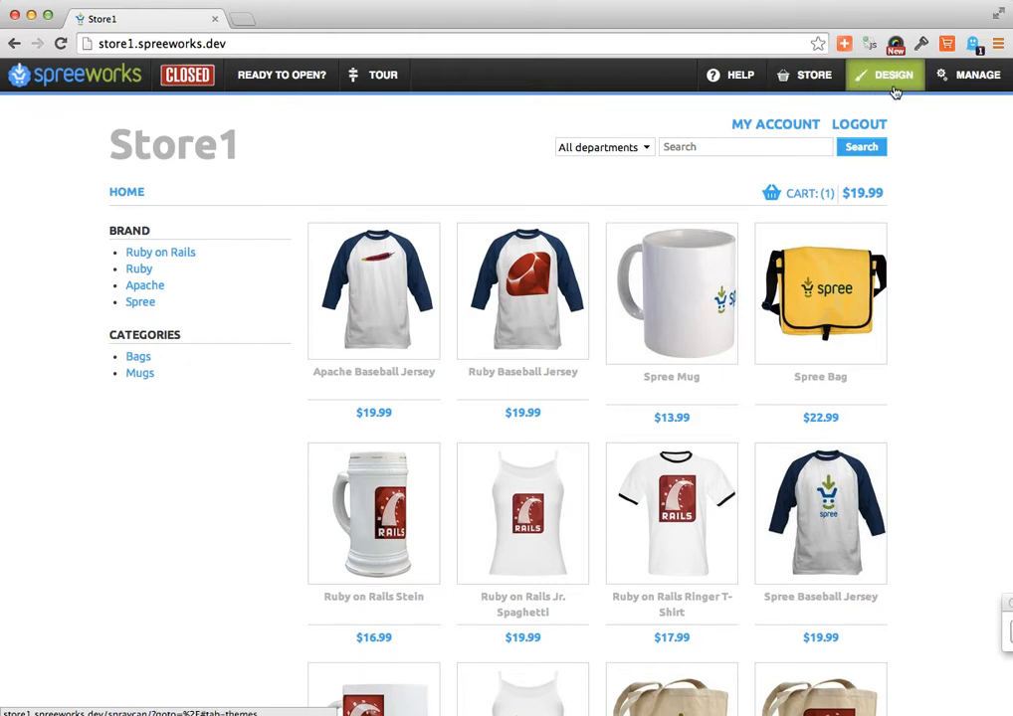
left_click(978, 83)
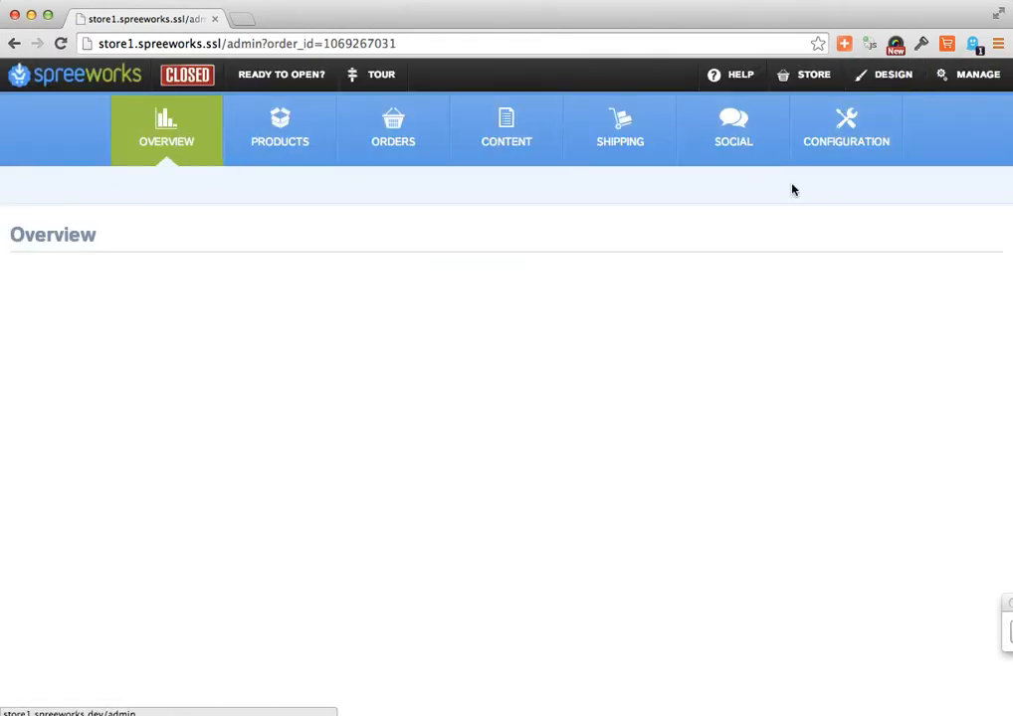
left_click(264, 150)
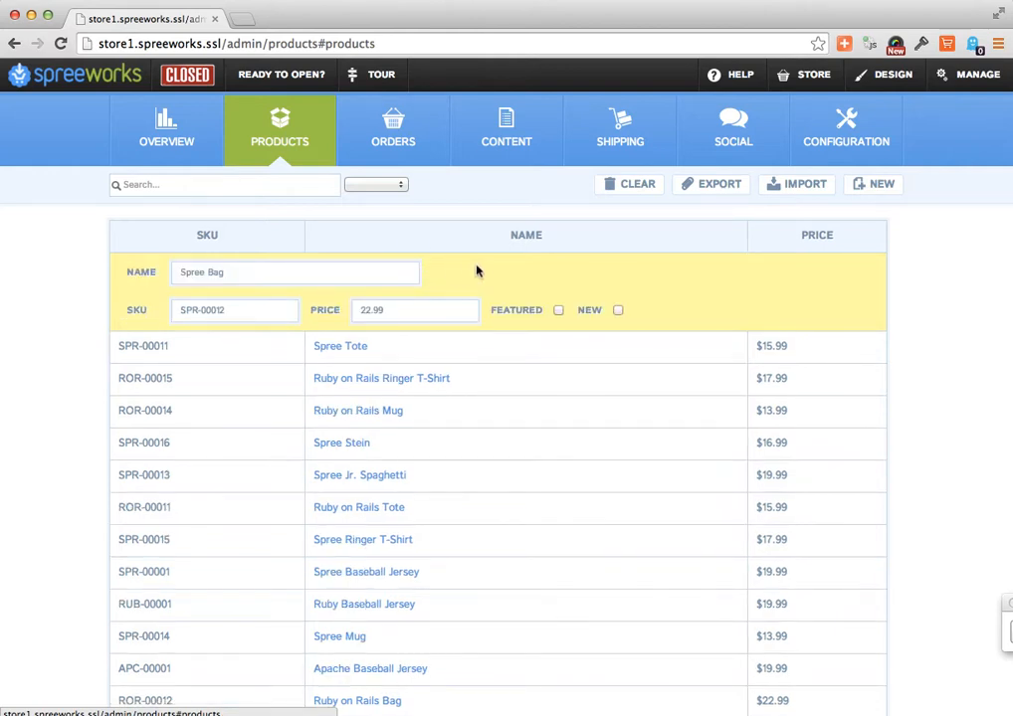
left_click(280, 279)
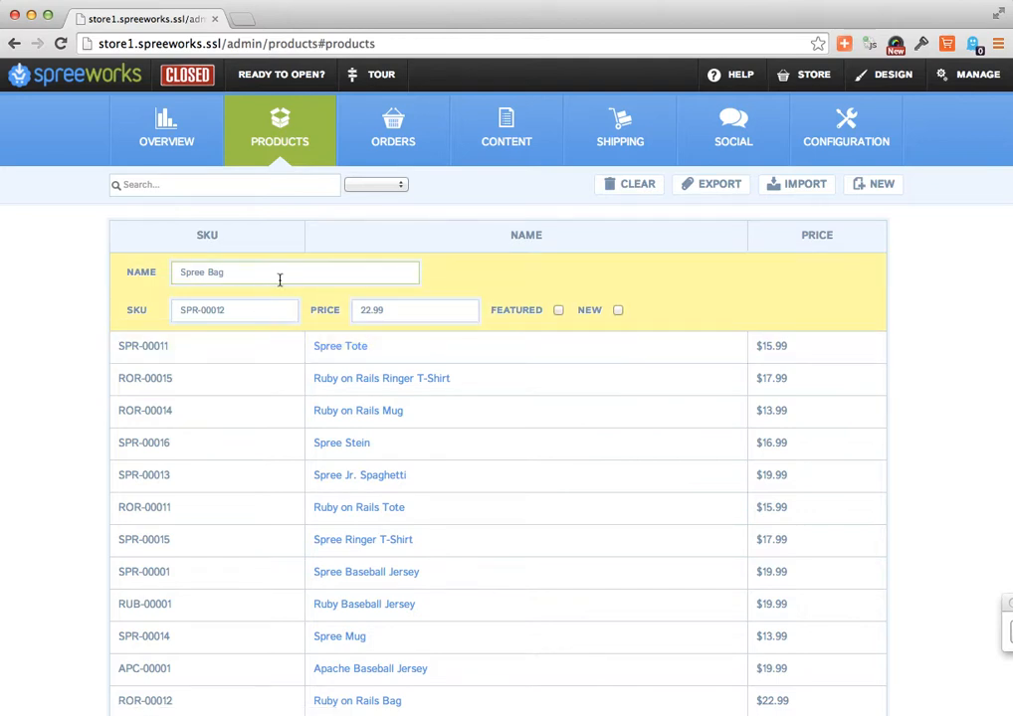
left_click(515, 350)
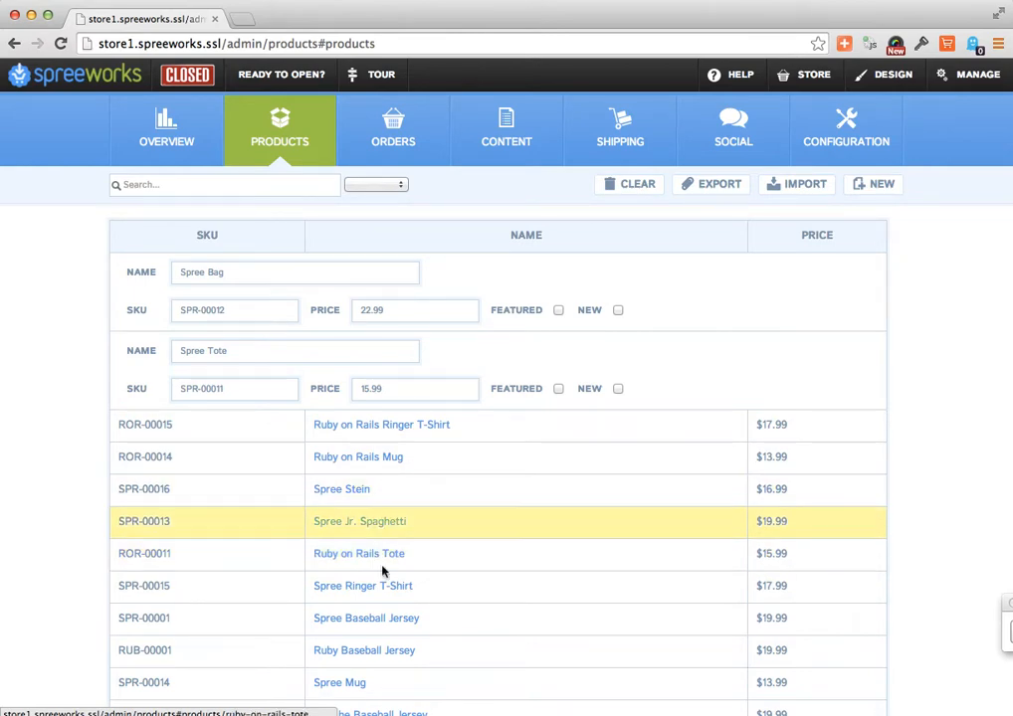
- Open the Ruby on Rails Baseball Jersey's full edit page and place the cursor in its name
scroll(381, 583, "down", 2)
scroll(380, 584, "down", 1)
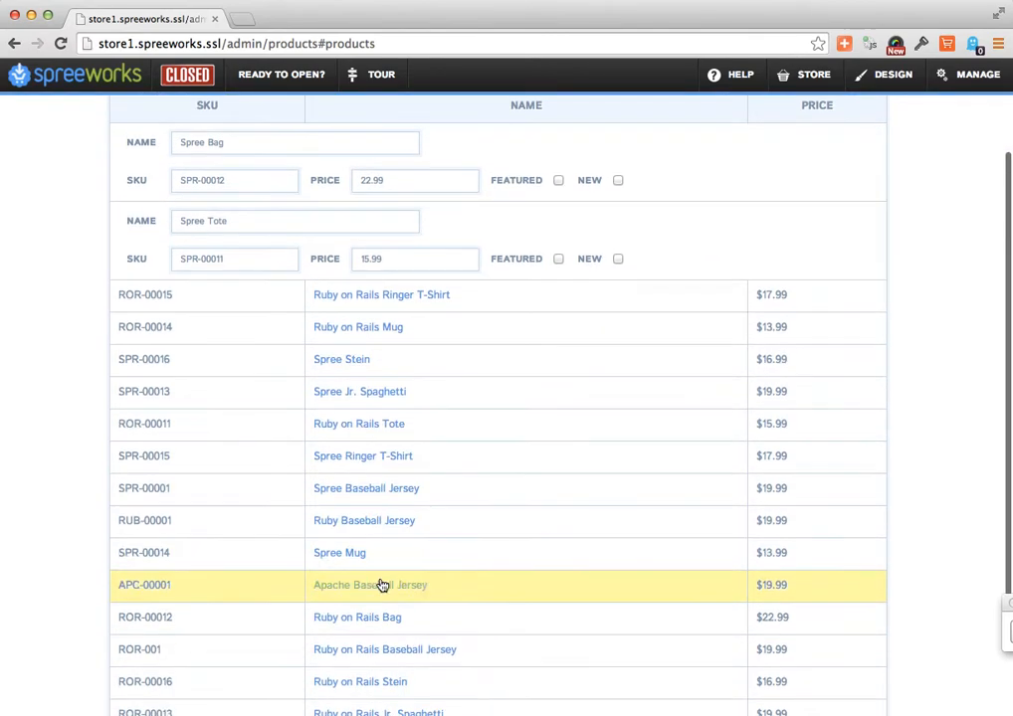
left_click(368, 659)
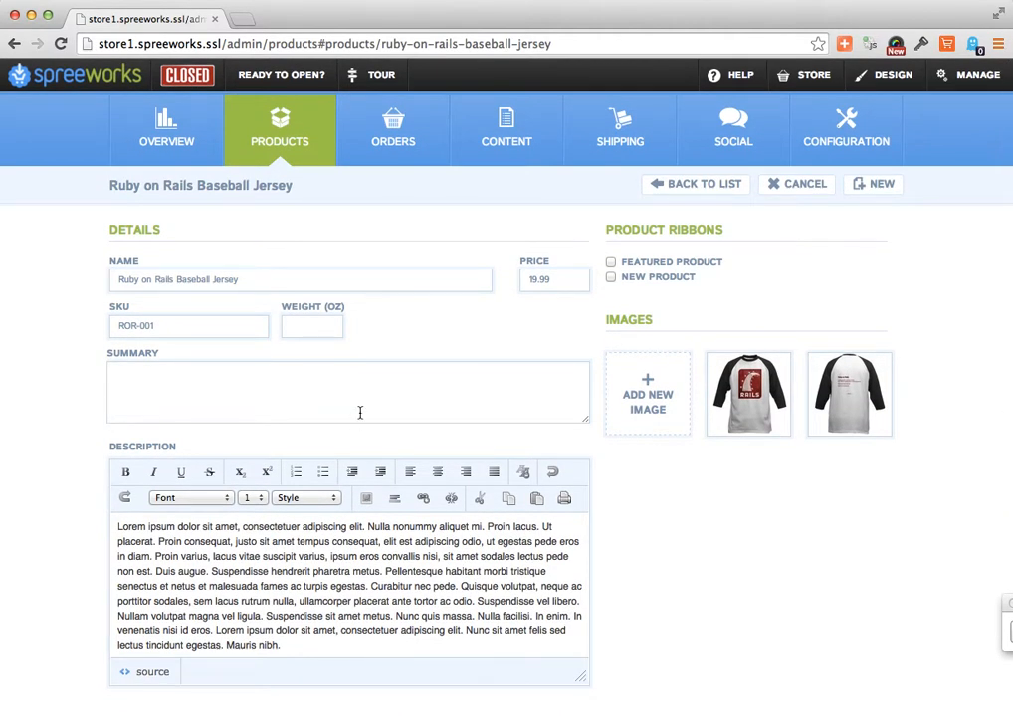
left_click_drag(296, 271, 230, 280)
left_click(304, 283)
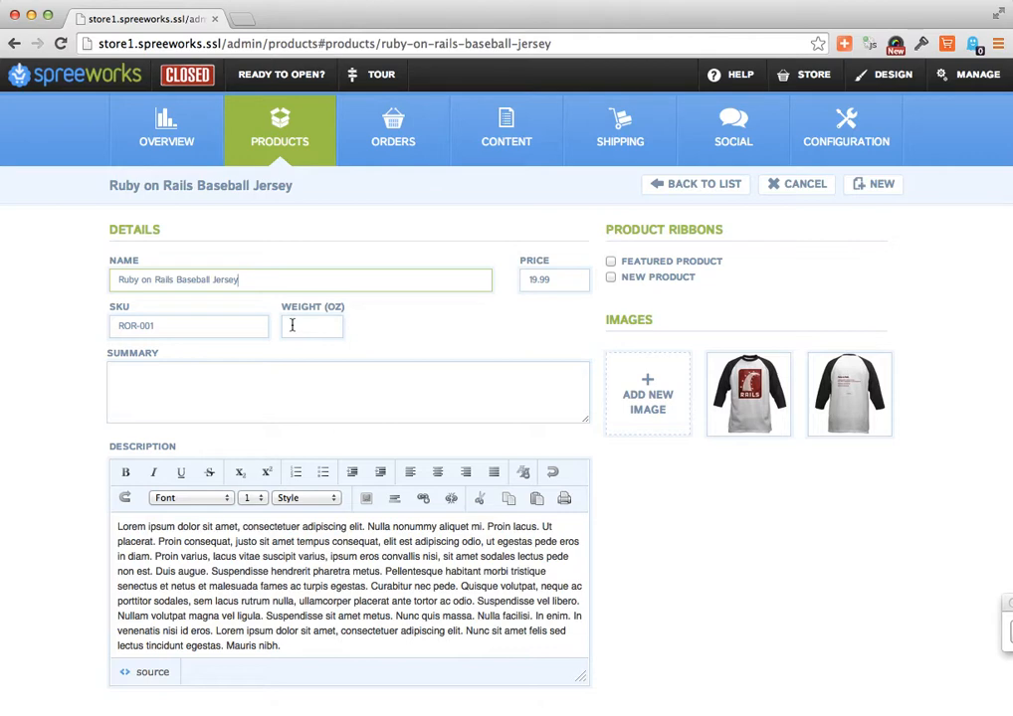
- Examine the jersey's description, images, shipping rates, categories and variations
scroll(291, 325, "down", 2)
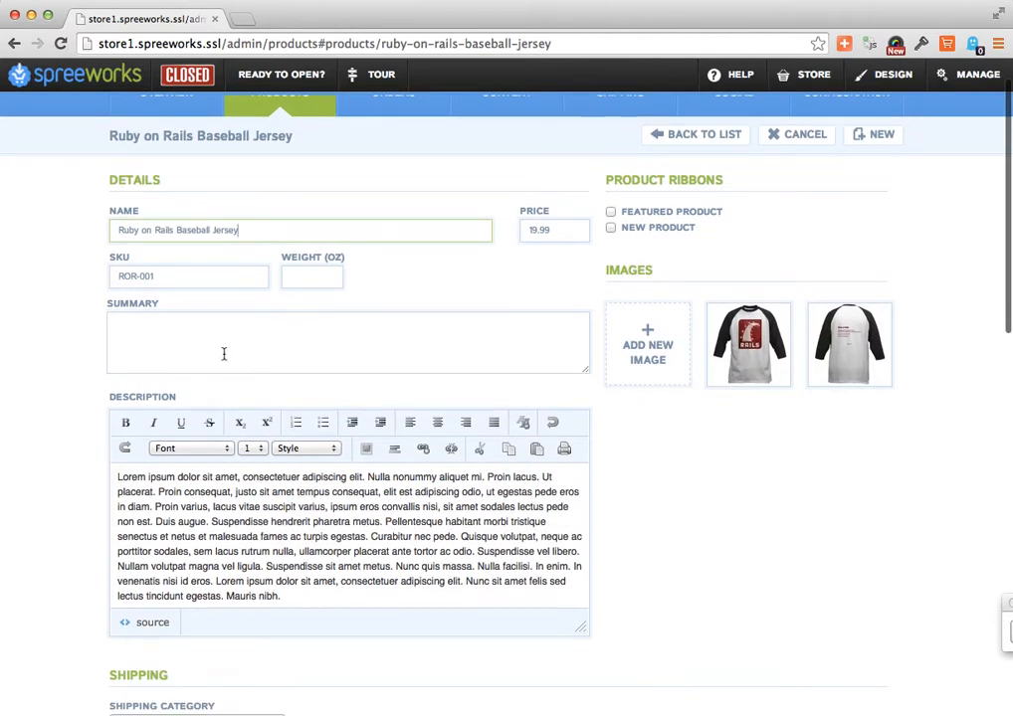
scroll(364, 523, "down", 2)
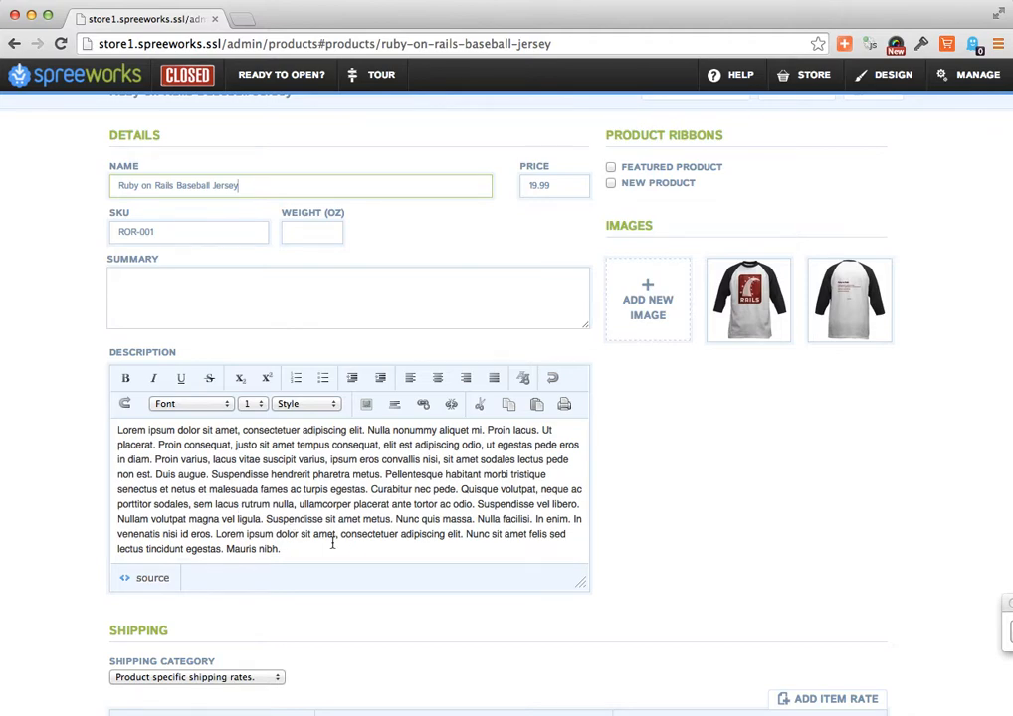
scroll(332, 542, "up", 1)
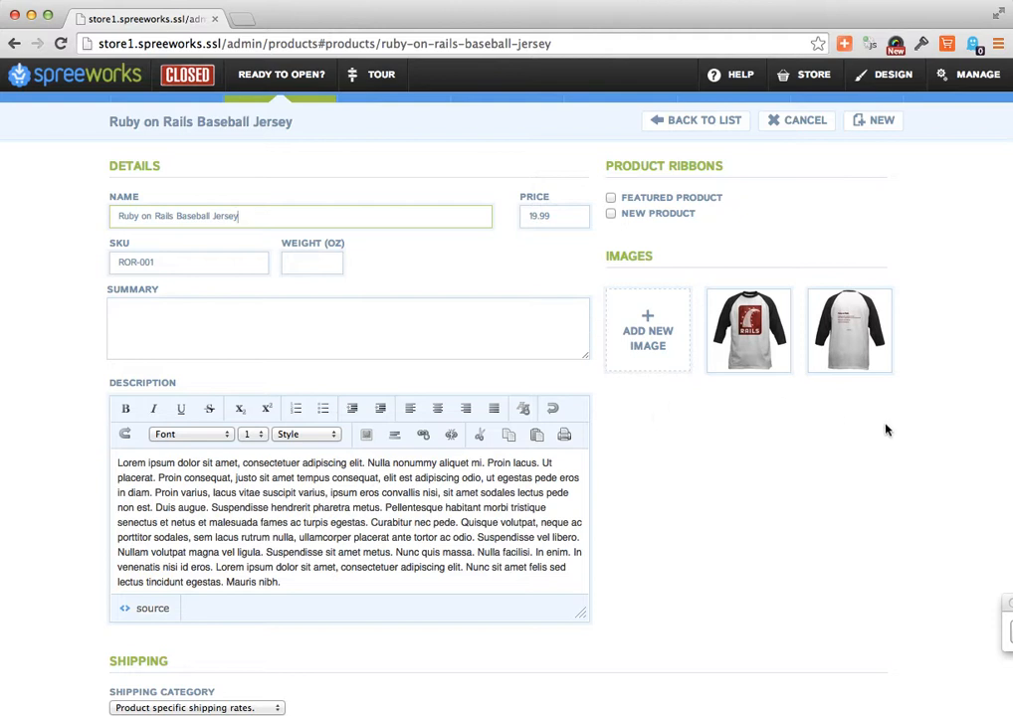
mouse_move(748, 334)
scroll(794, 424, "down", 5)
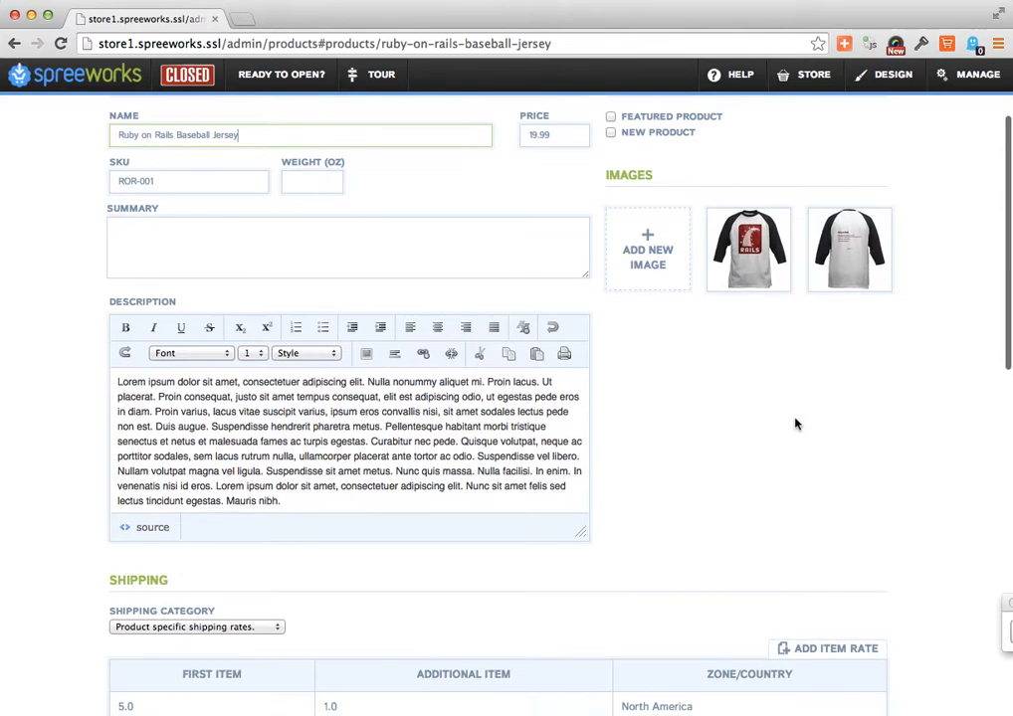
scroll(795, 424, "down", 3)
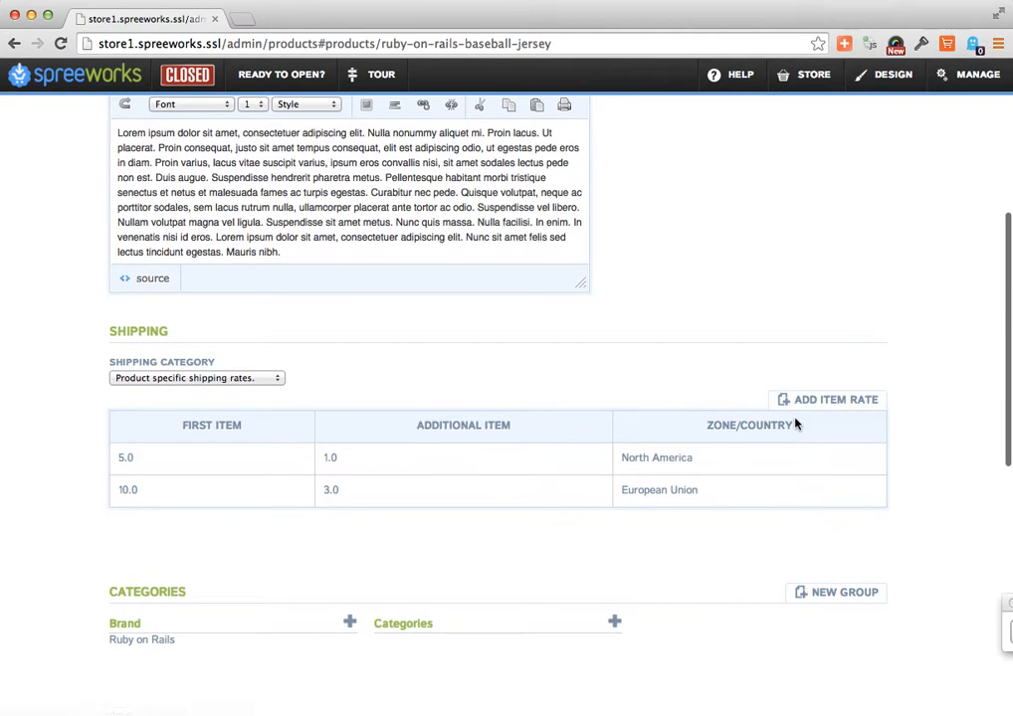
scroll(795, 423, "down", 3)
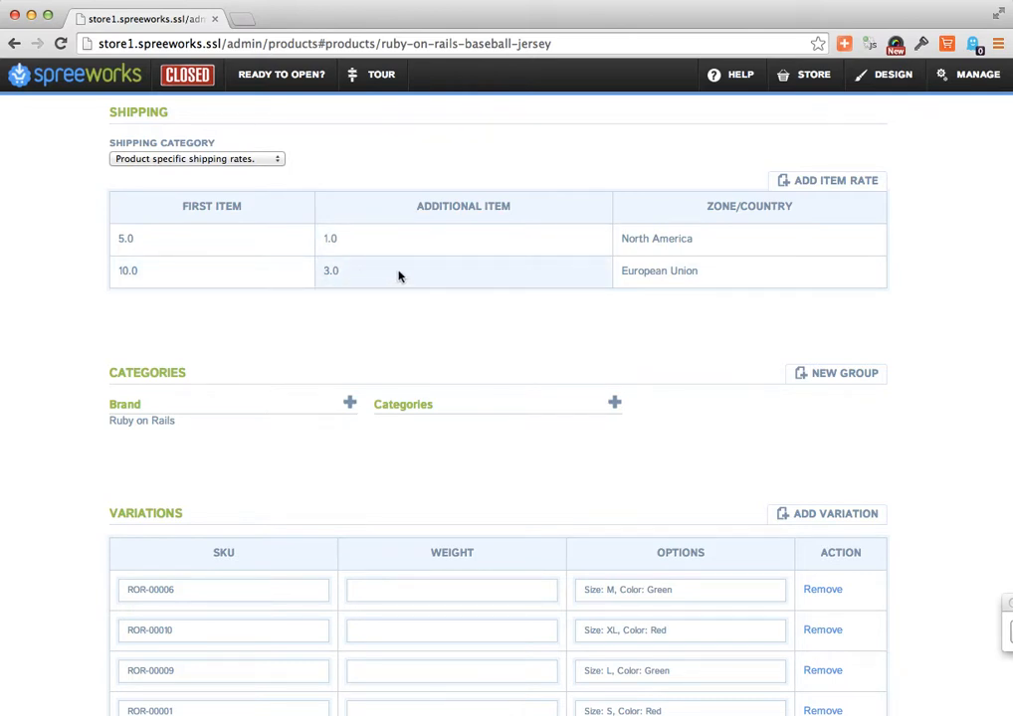
- Add and save a Rest of World shipping rate for the jersey with 20.0 for the first item and 6.0 per additional item
left_click(791, 181)
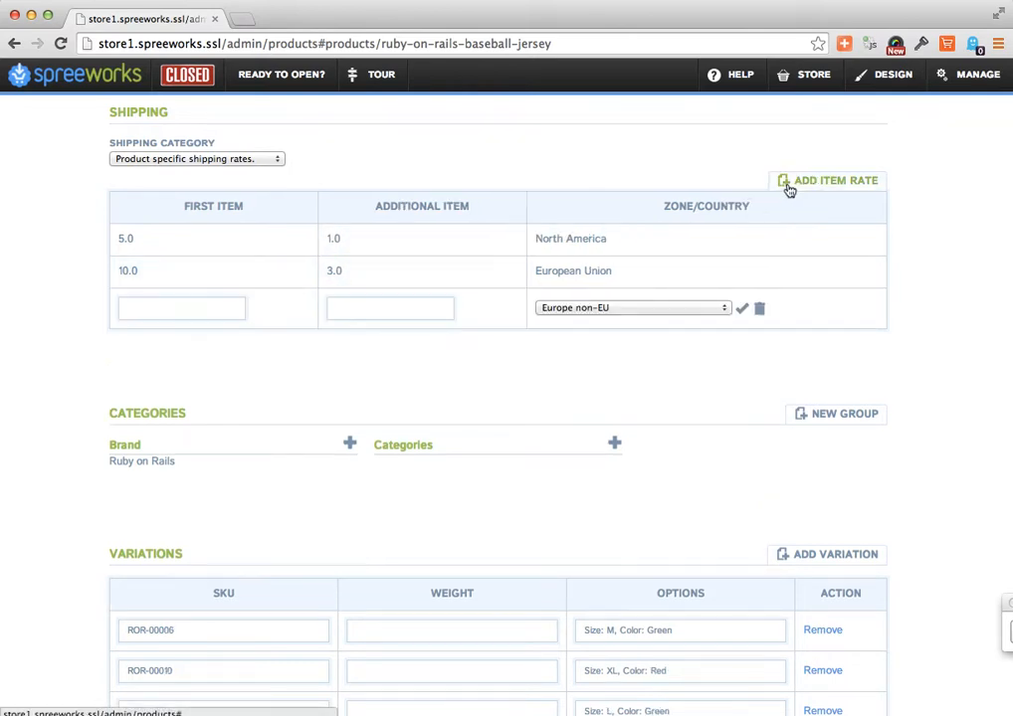
left_click(617, 315)
left_click(606, 309)
left_click(593, 314)
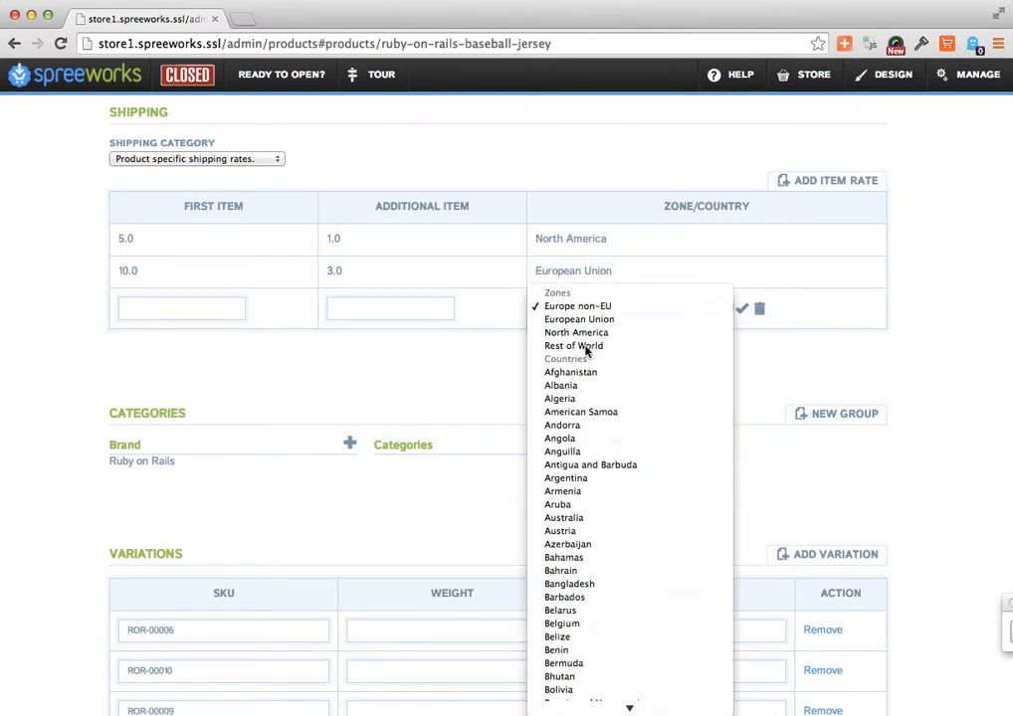
left_click(557, 345)
left_click(200, 317)
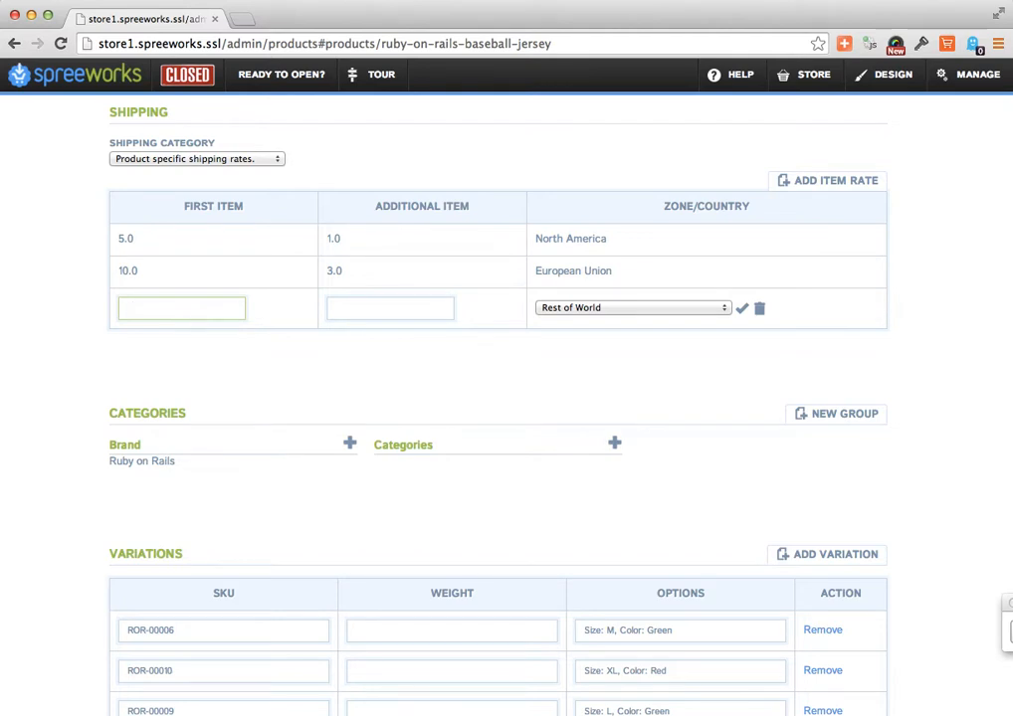
type("20.0")
left_click(387, 314)
type("6.0")
left_click(741, 309)
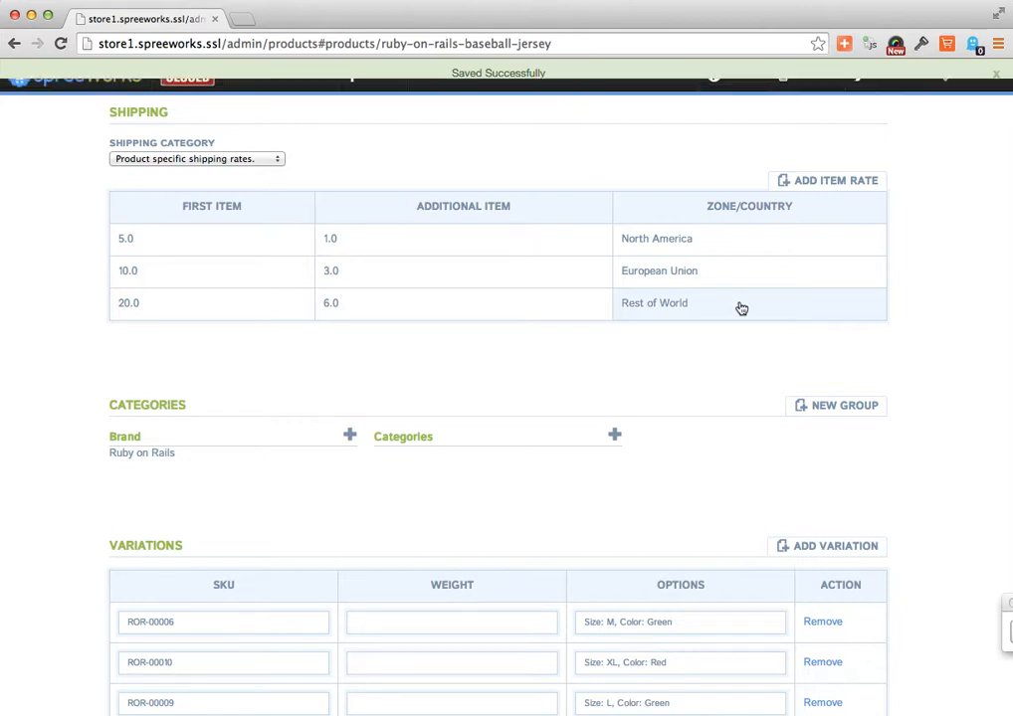
- Try the shared Default Shipping category for the jersey and return it to product specific shipping rates
left_click(271, 162)
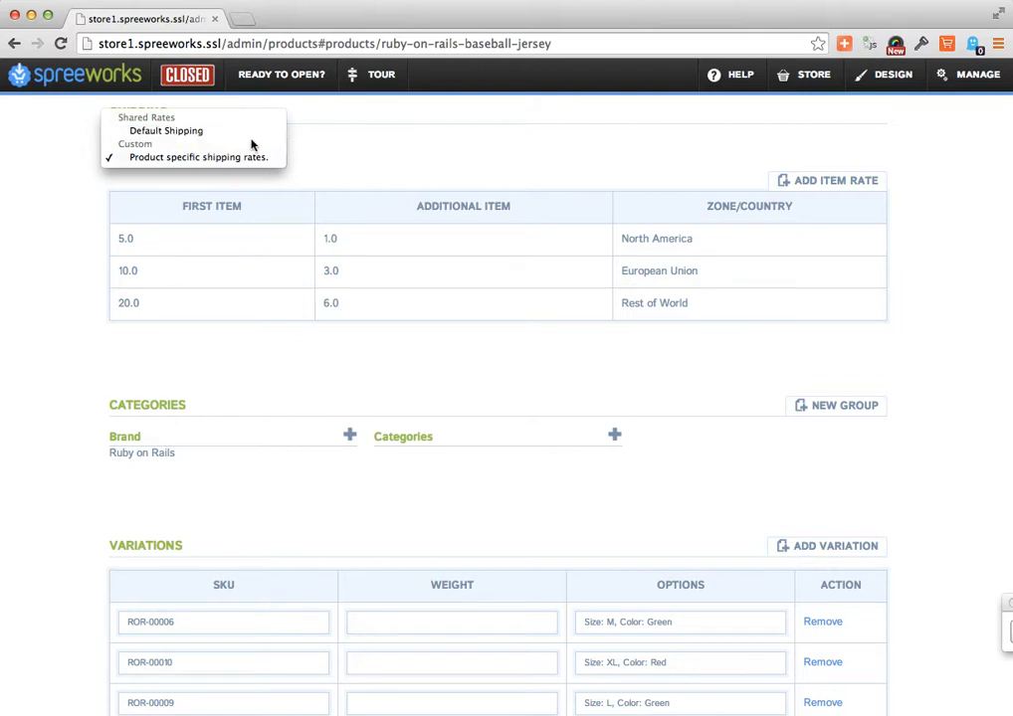
left_click(249, 133)
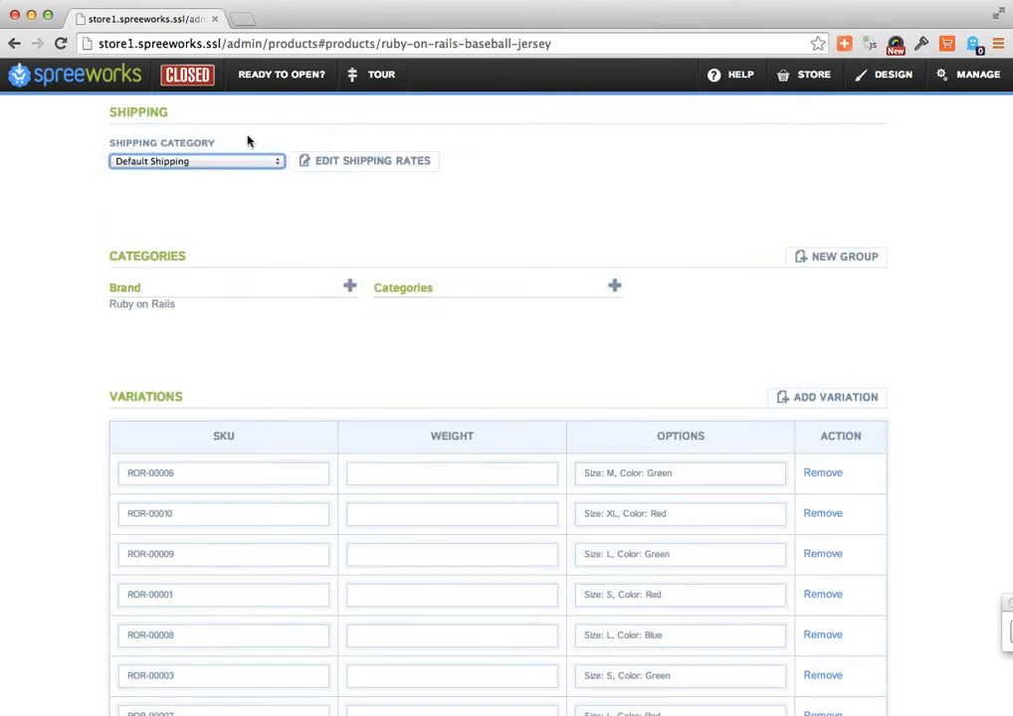
left_click(190, 173)
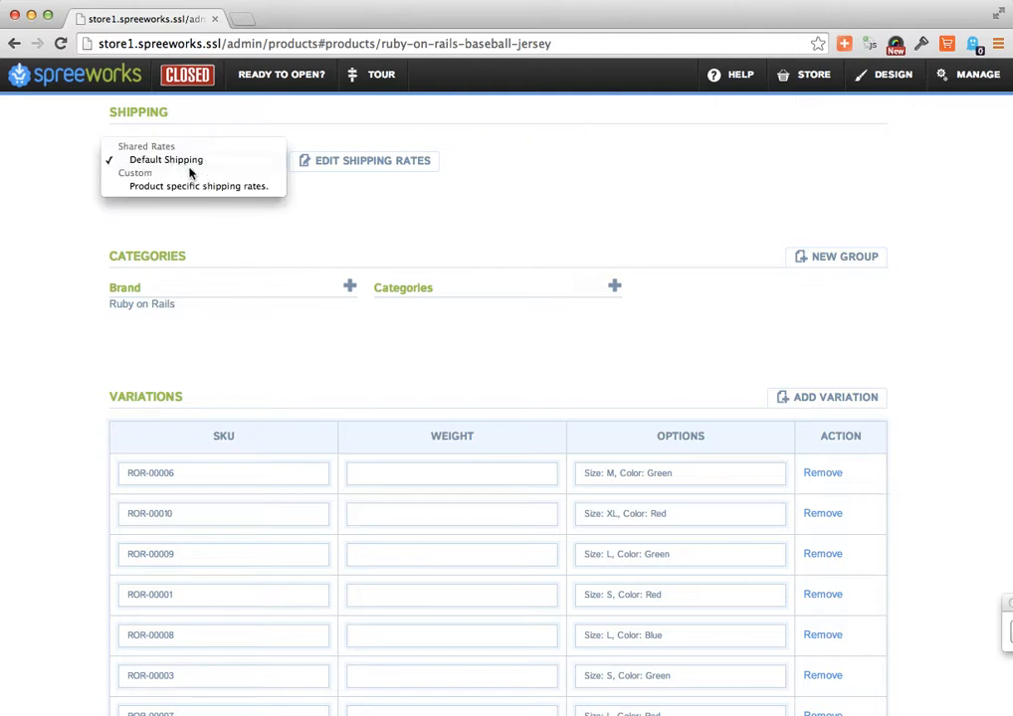
left_click(189, 187)
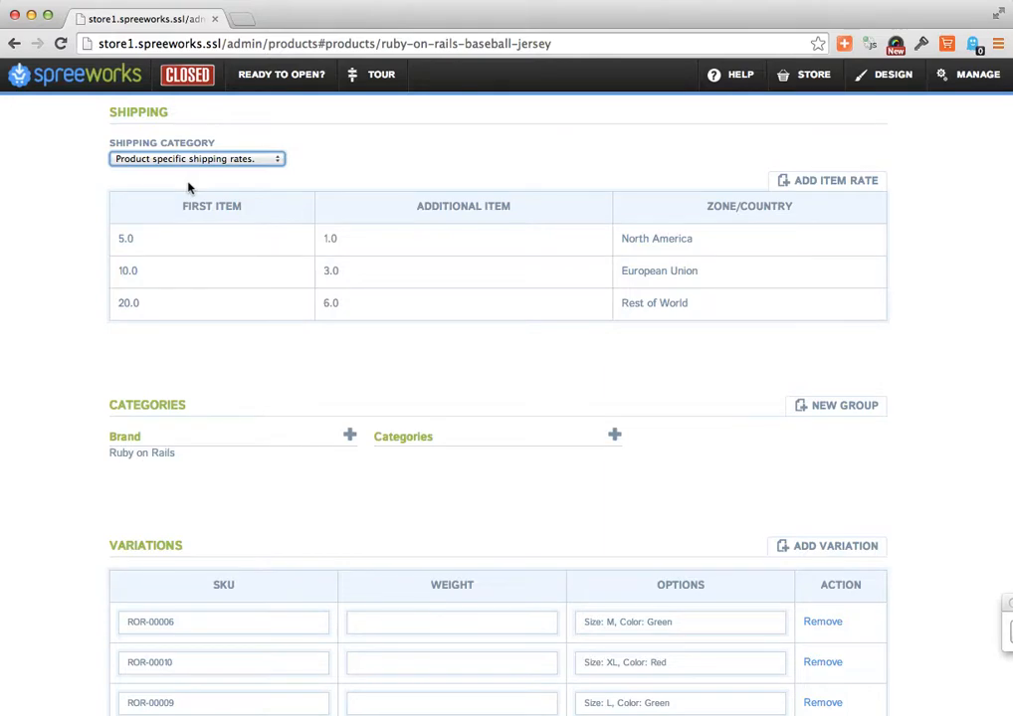
- Add the existing Apache category to the jersey's Brand group
scroll(461, 429, "down", 3)
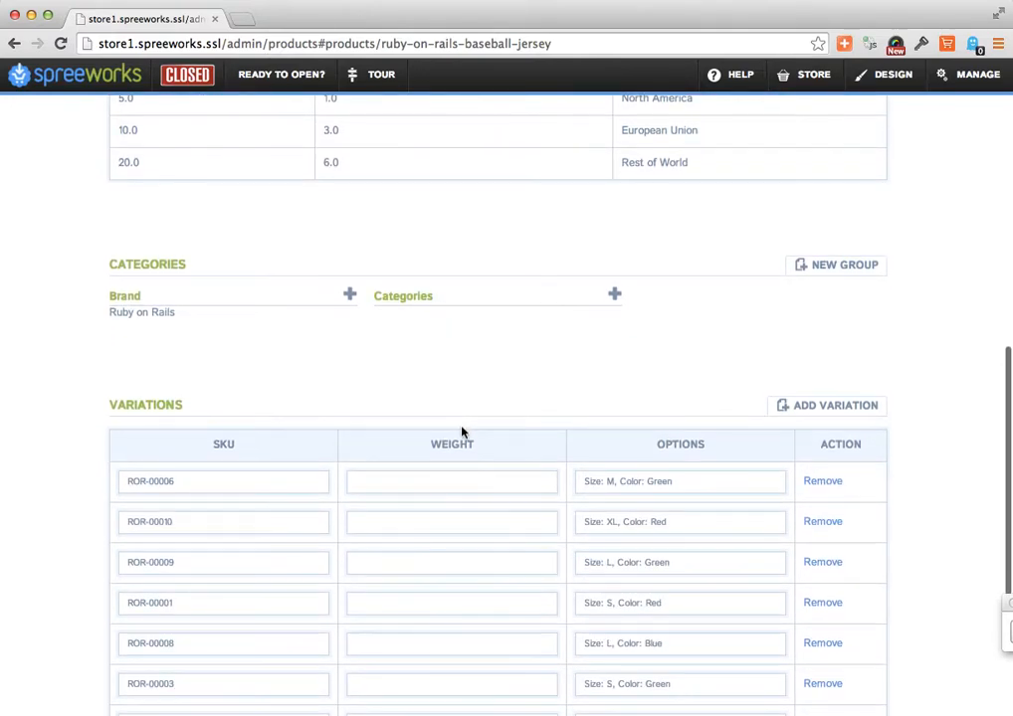
scroll(461, 430, "down", 3)
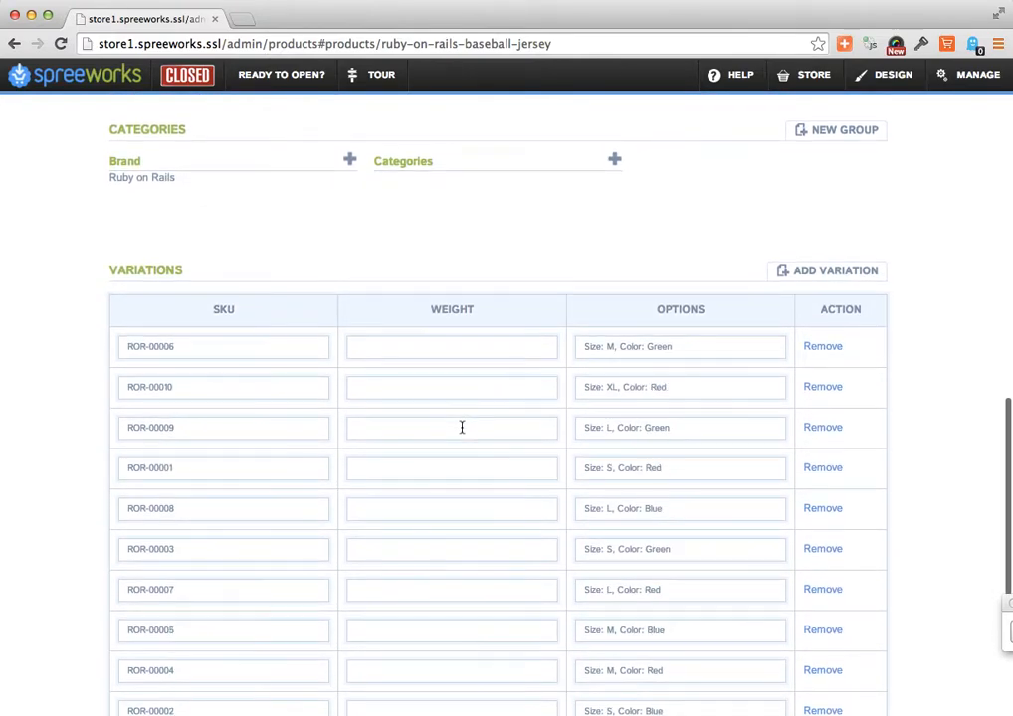
scroll(460, 427, "down", 1)
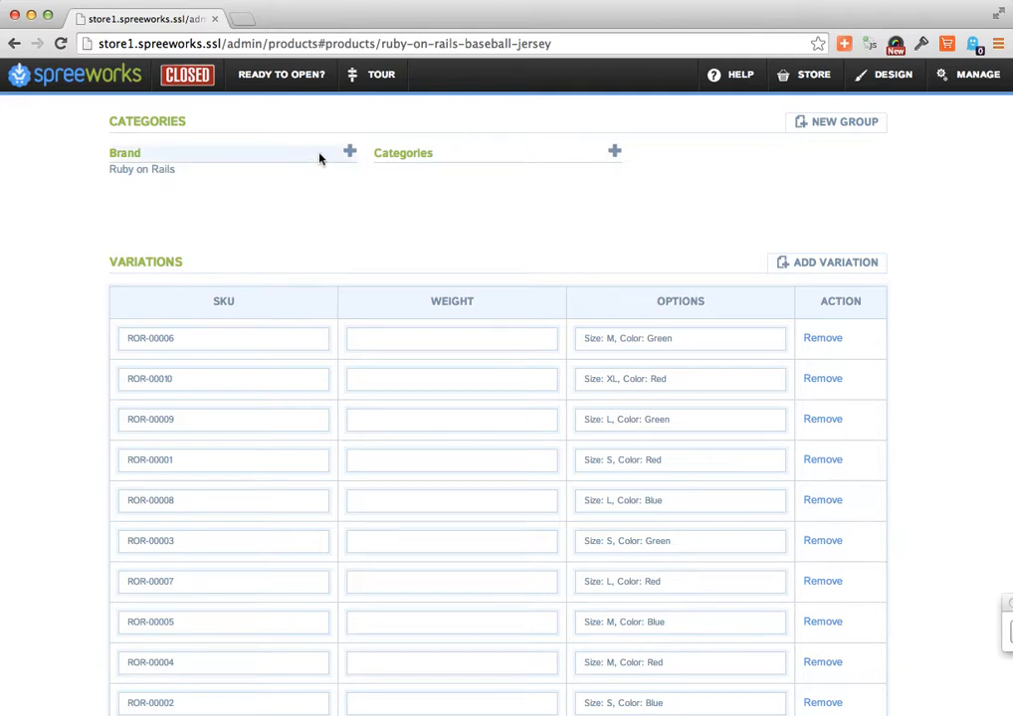
left_click(350, 154)
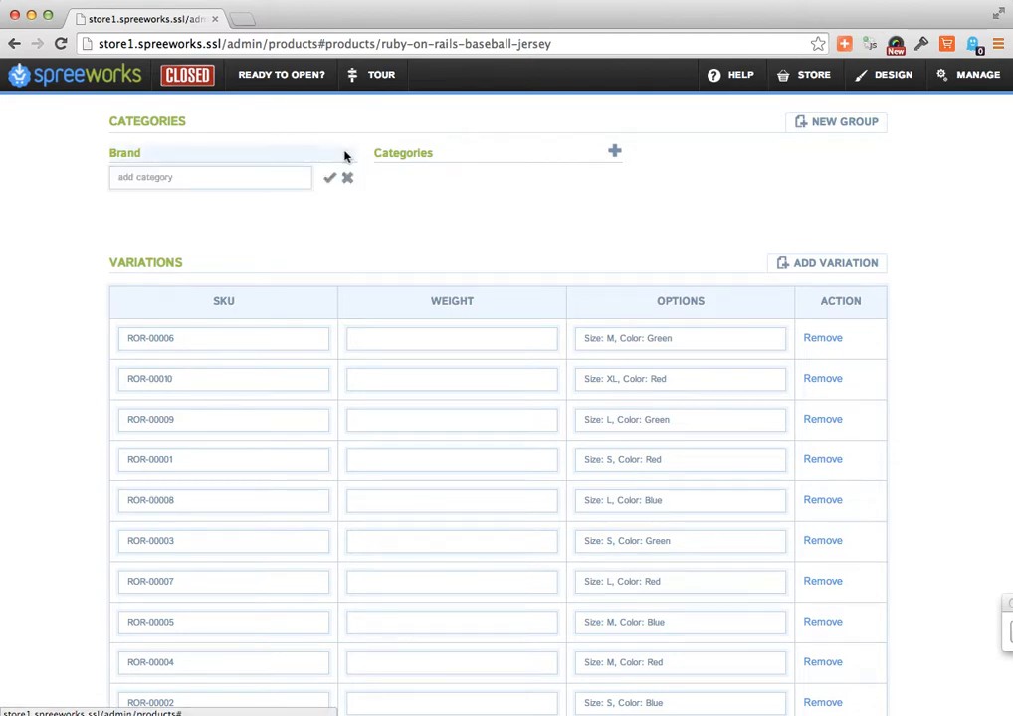
left_click(250, 177)
type("Apach")
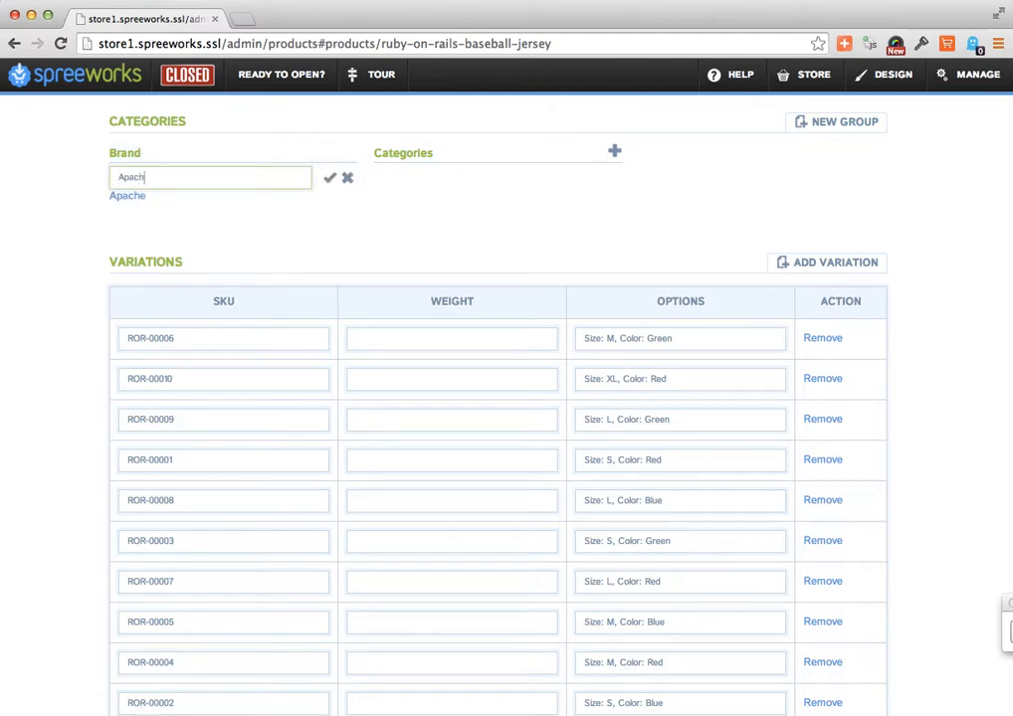
left_click(139, 197)
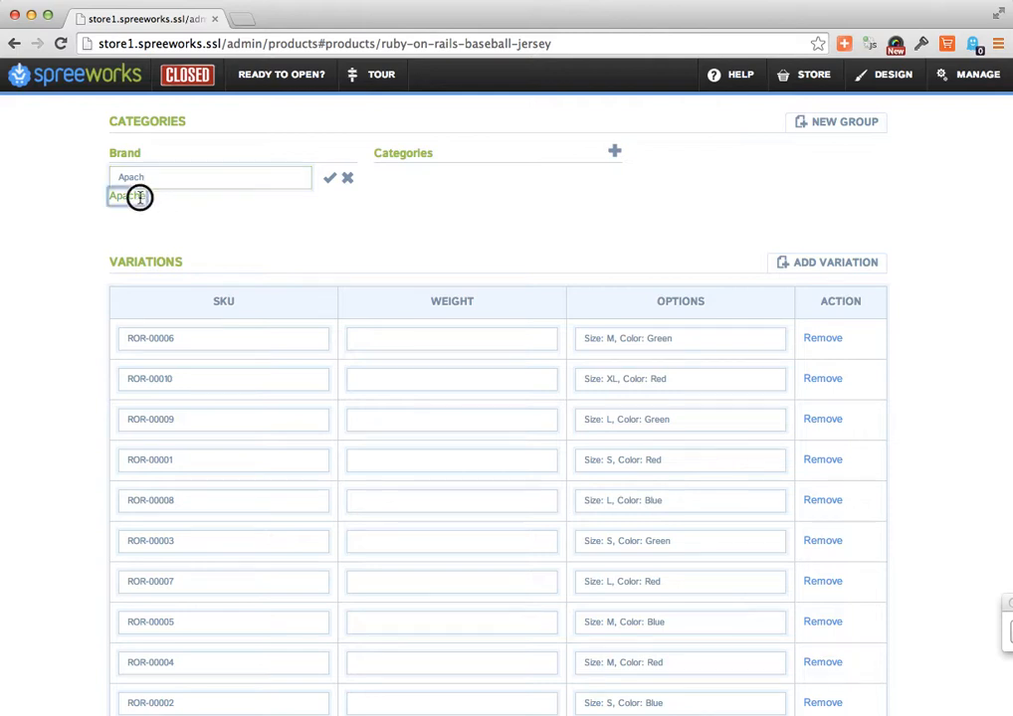
left_click(329, 179)
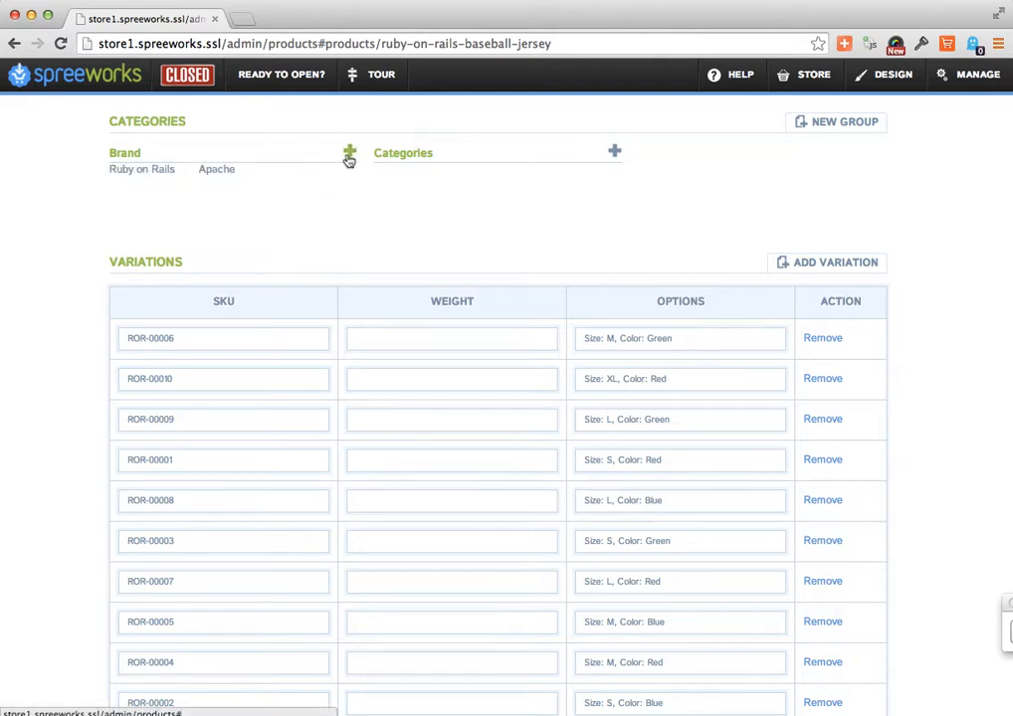
- Add a First Data category to the jersey's Brand group
left_click(348, 155)
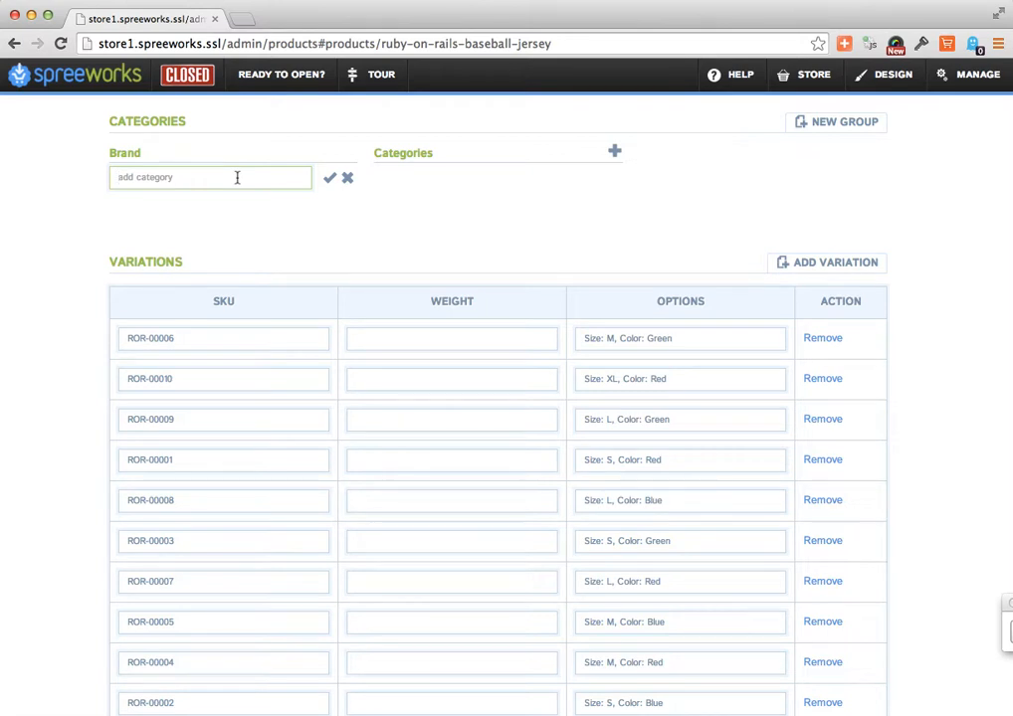
type("First Data")
left_click(329, 177)
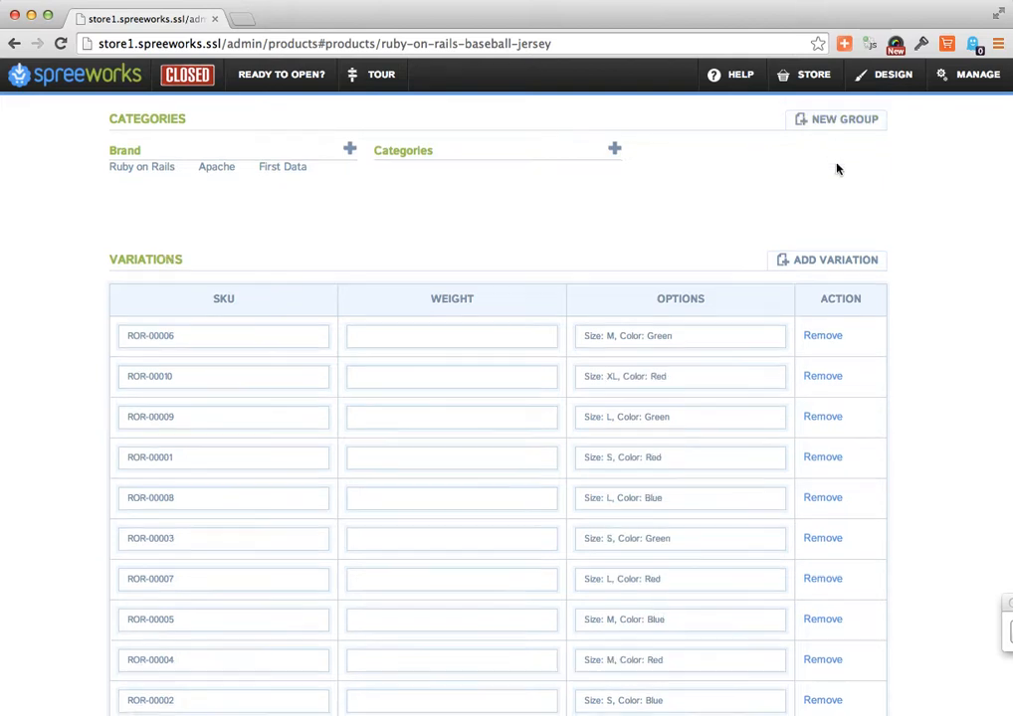
- Look over the jersey's variations and other sections, and return to the product list
scroll(837, 169, "down", 2)
scroll(837, 169, "down", 2)
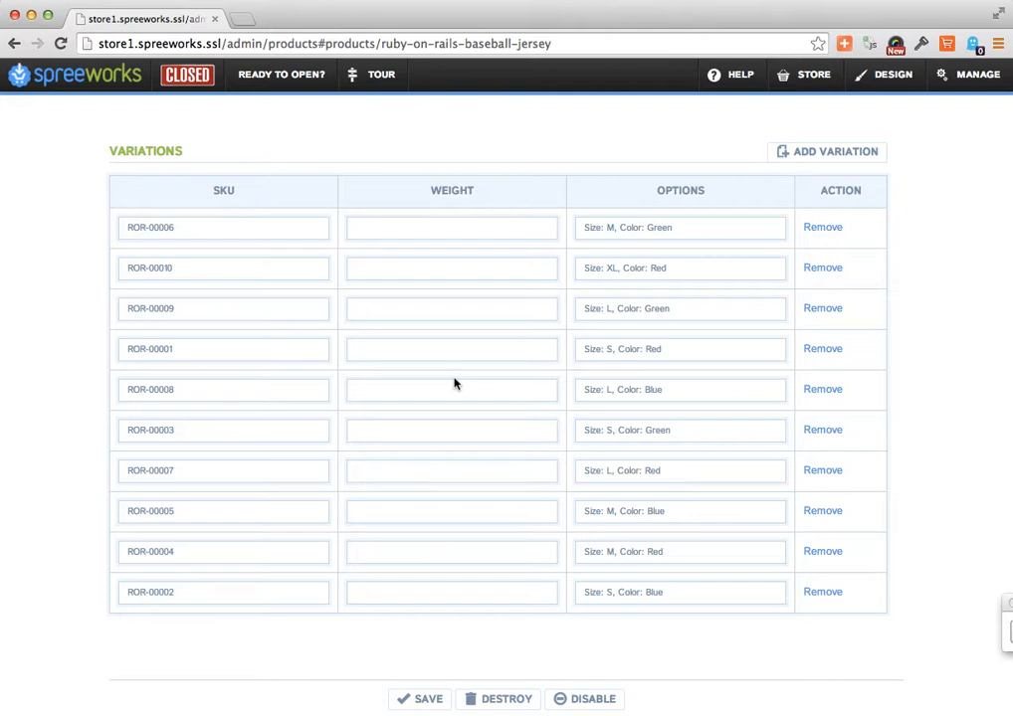
scroll(418, 533, "down", 2)
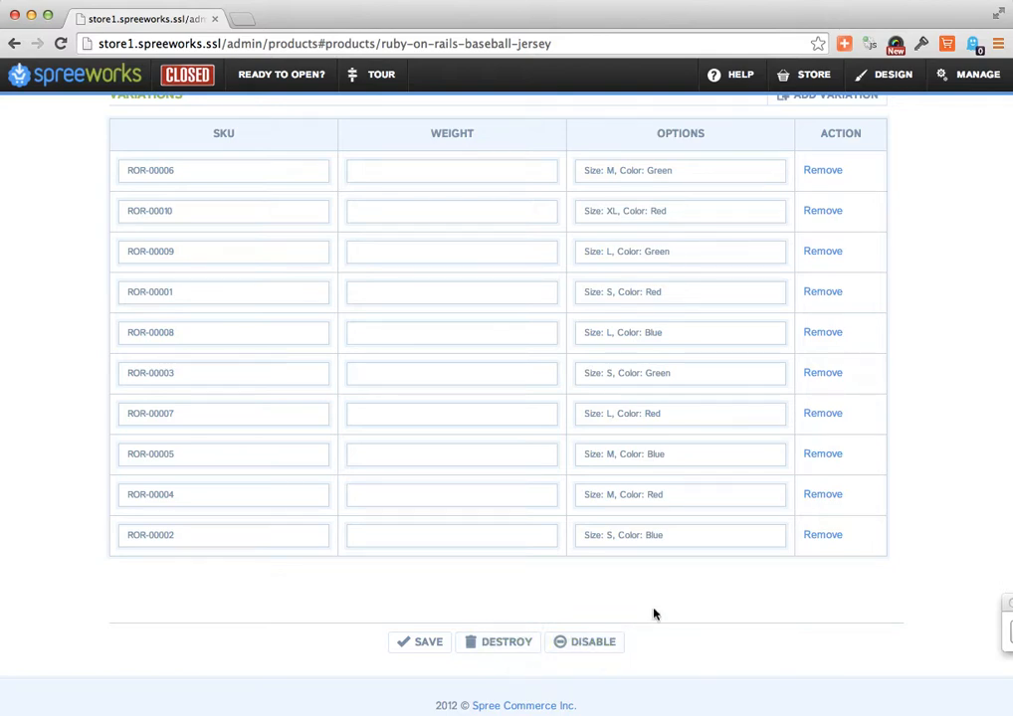
scroll(653, 614, "up", 5)
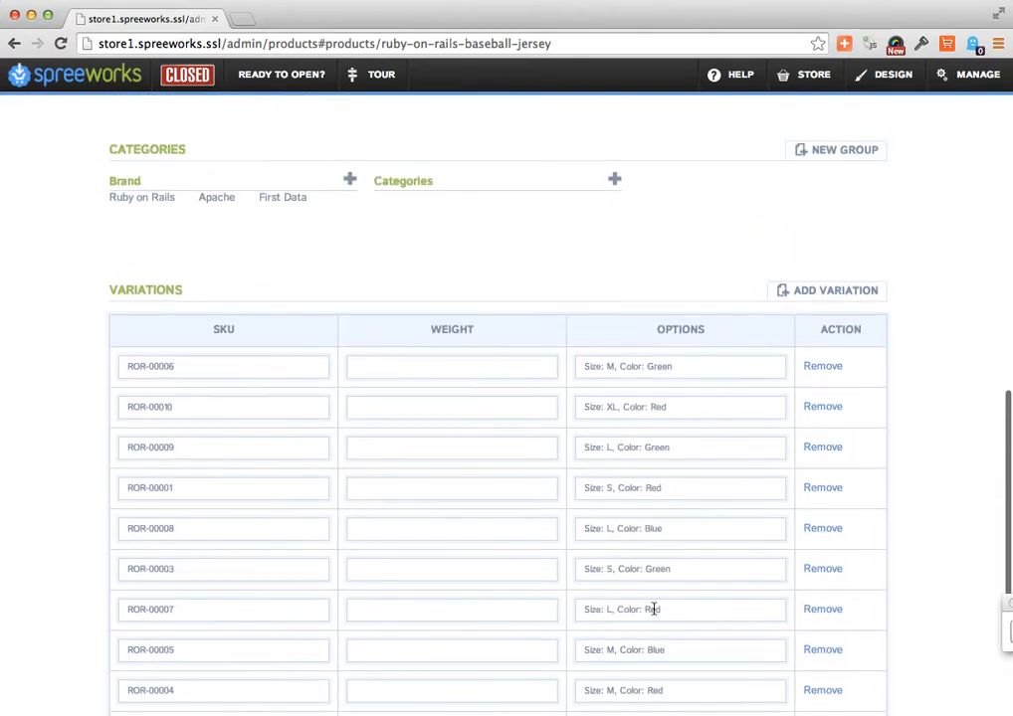
scroll(653, 611, "up", 12)
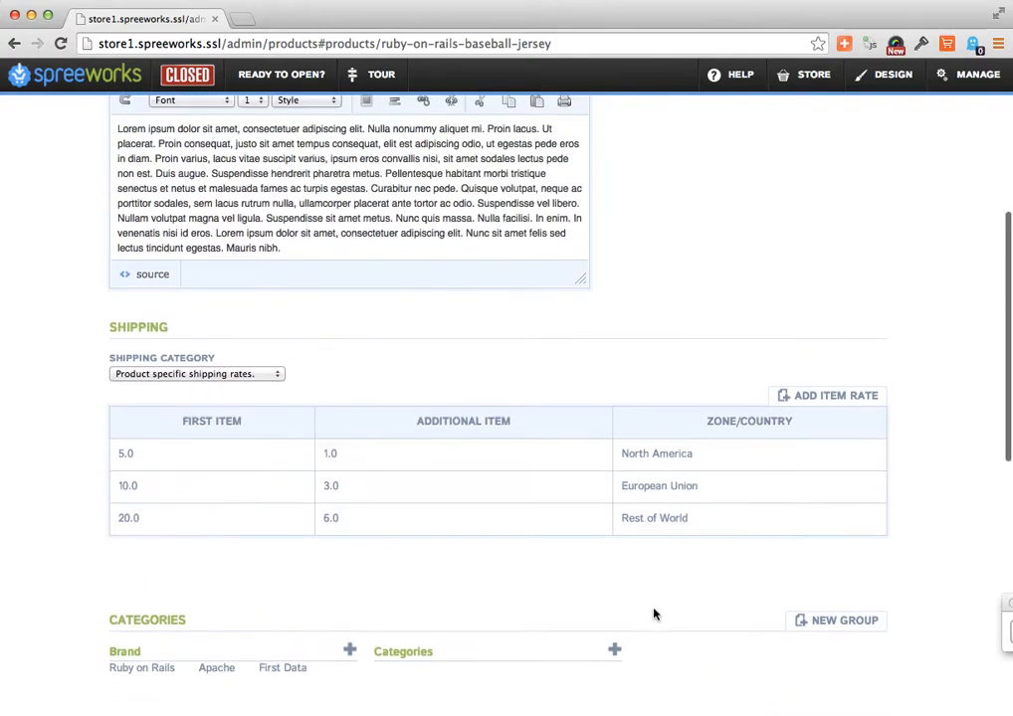
scroll(653, 614, "up", 10)
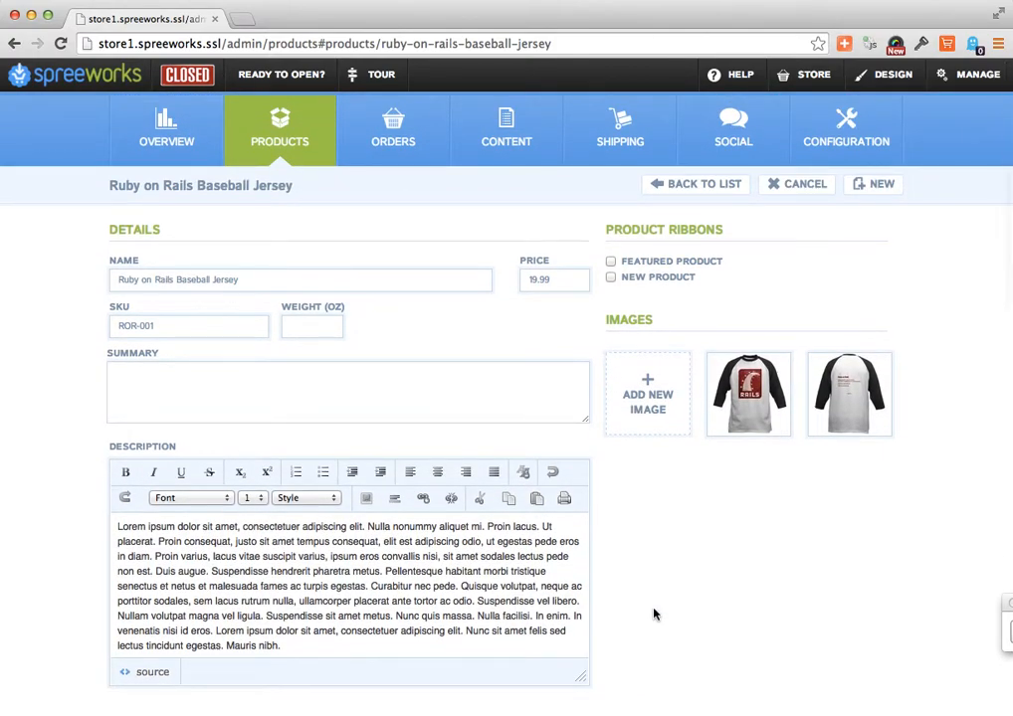
left_click(691, 186)
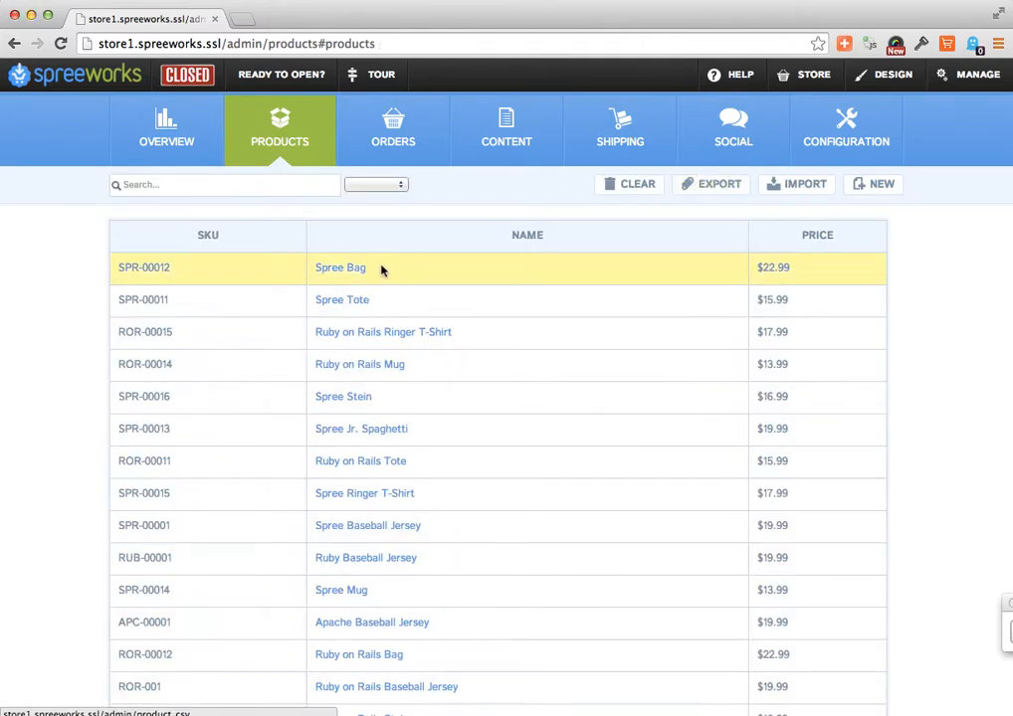
- Search the product list for "spree" and view the Featured and New filter options
left_click(251, 184)
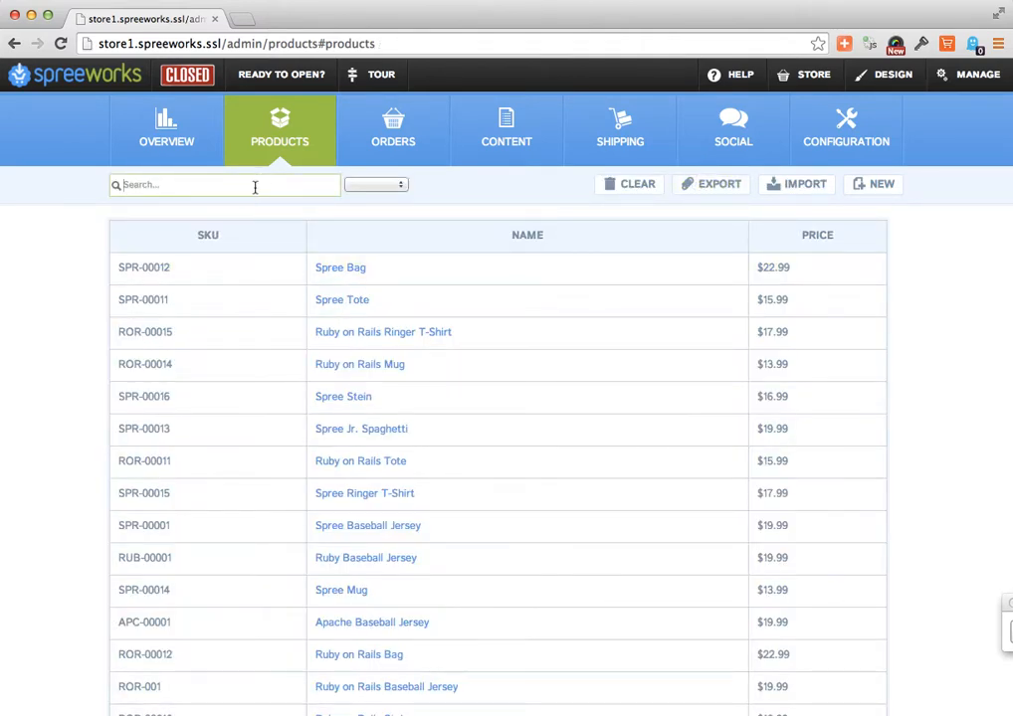
type("spree")
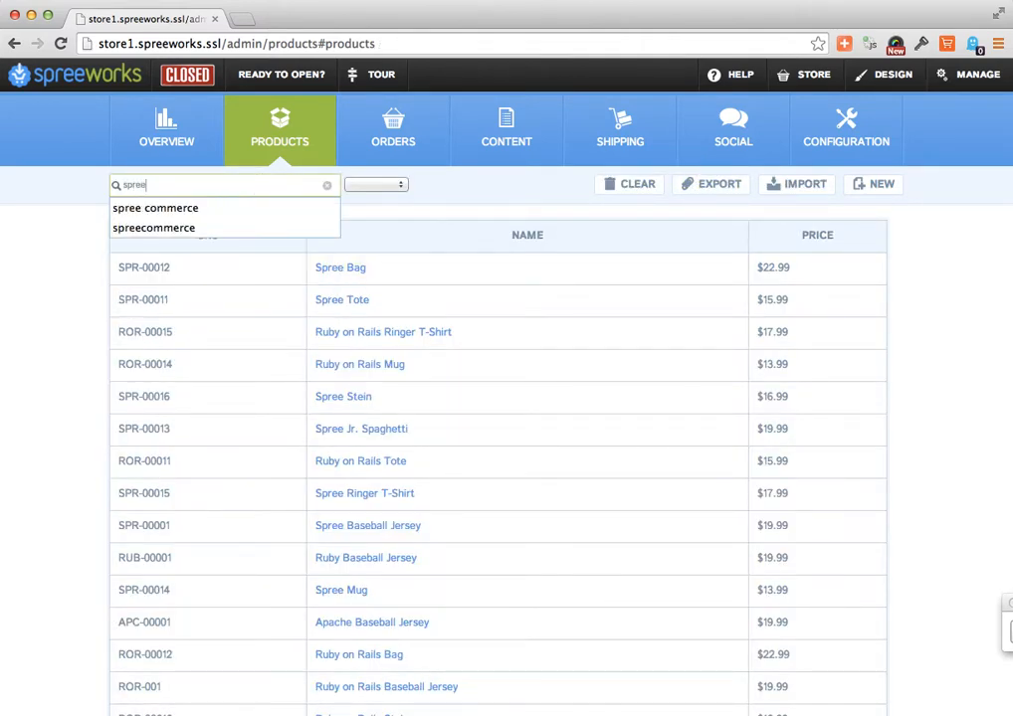
key("Return")
left_click(376, 186)
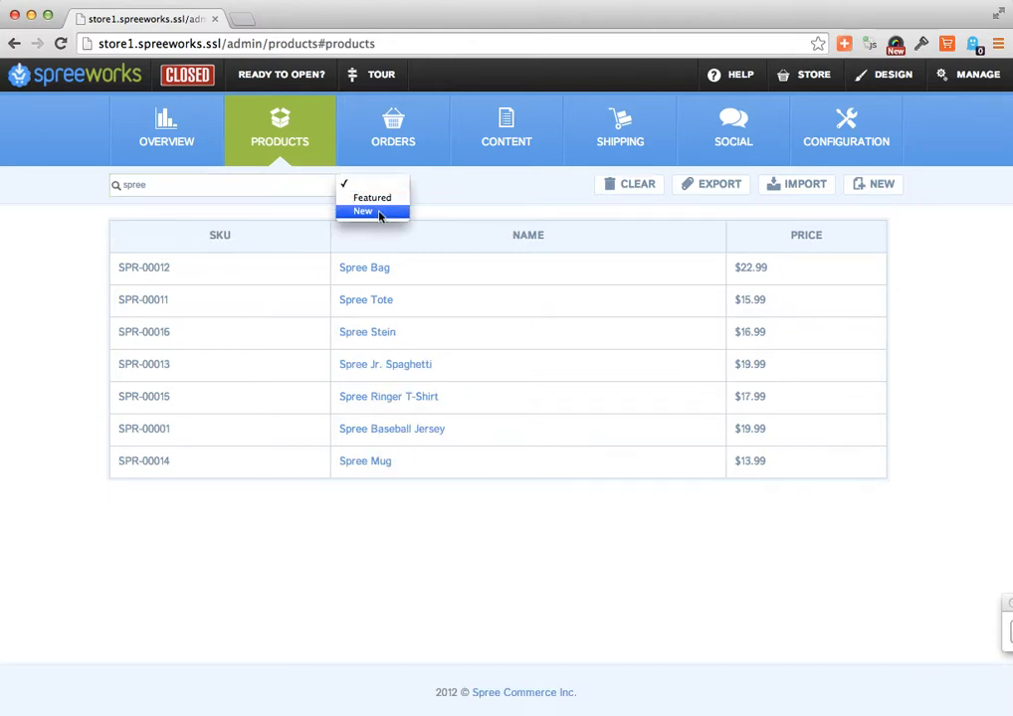
left_click(493, 199)
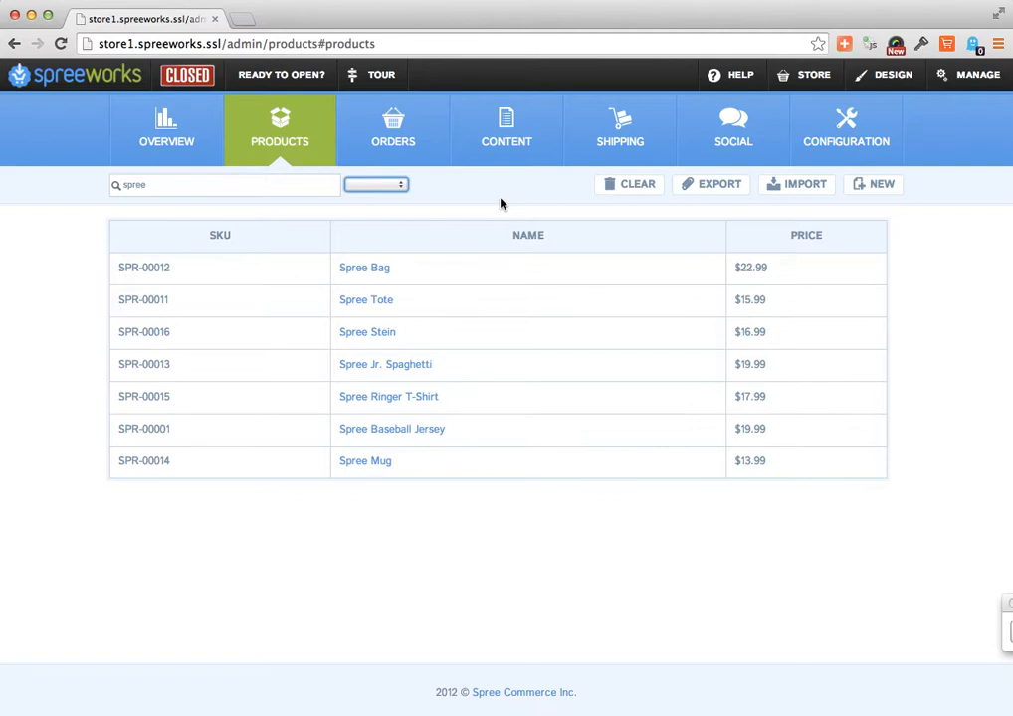
- Go to the orders list, look through it and open the most recent order
left_click(409, 161)
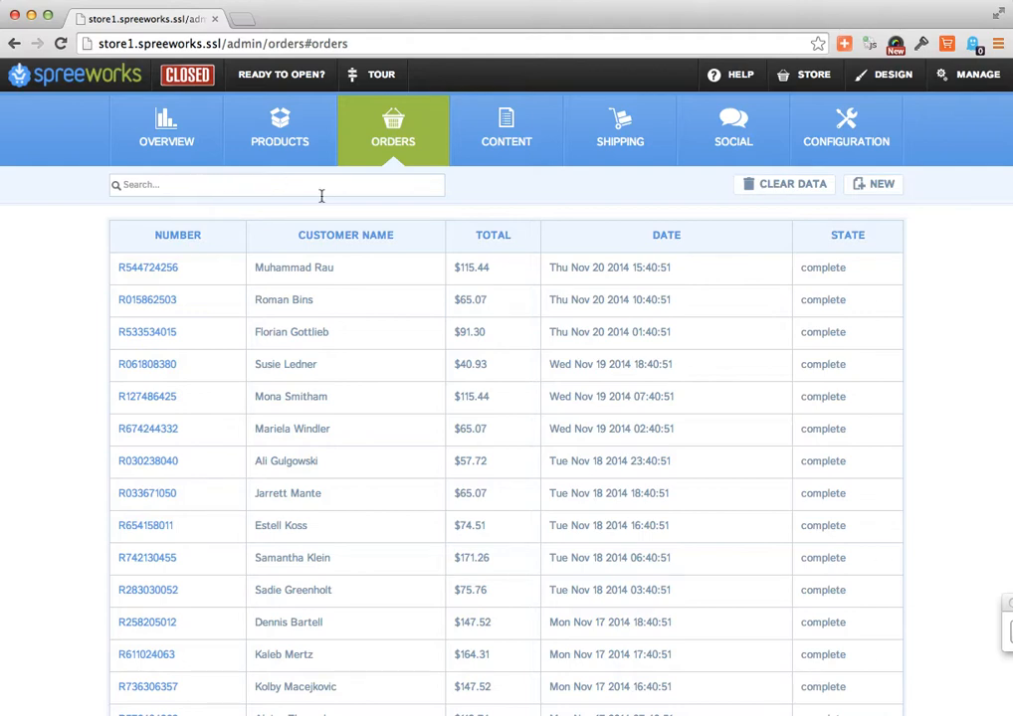
scroll(364, 547, "down", 2)
scroll(365, 547, "up", 2)
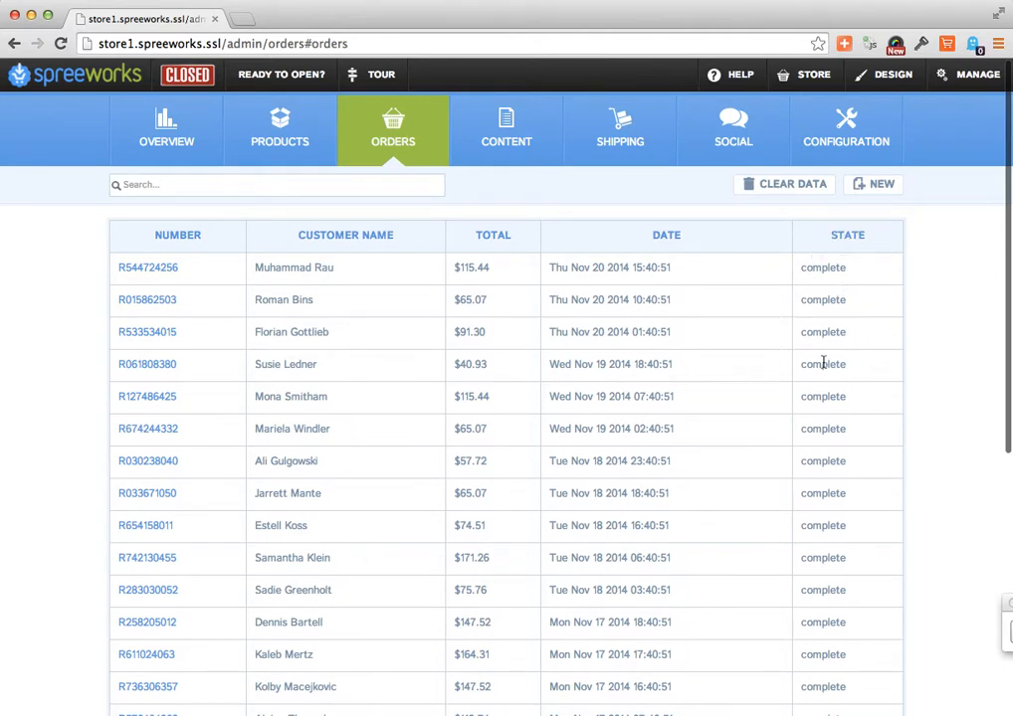
left_click(167, 270)
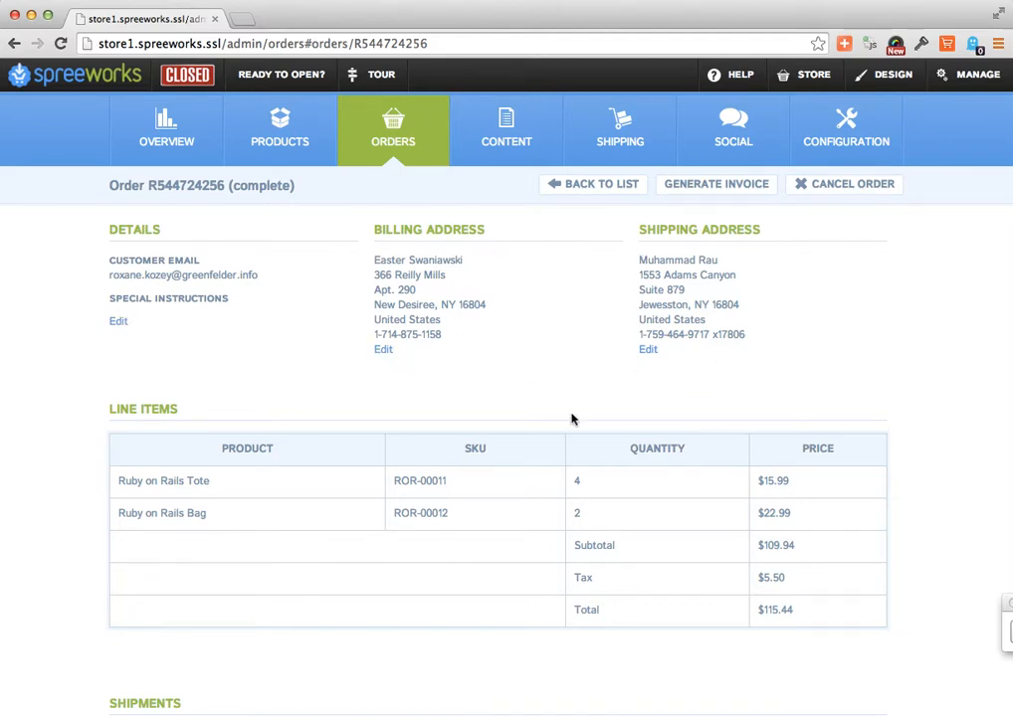
- Examine the order's line items, totals, shipments, shipping labels and payments
scroll(487, 522, "down", 1)
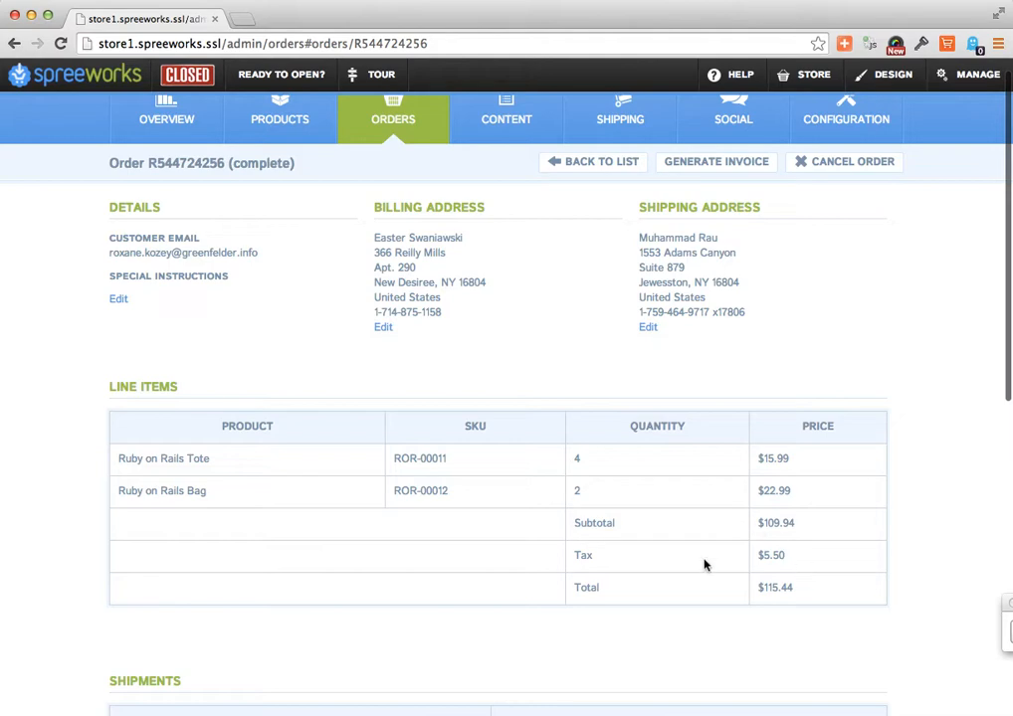
scroll(787, 567, "down", 1)
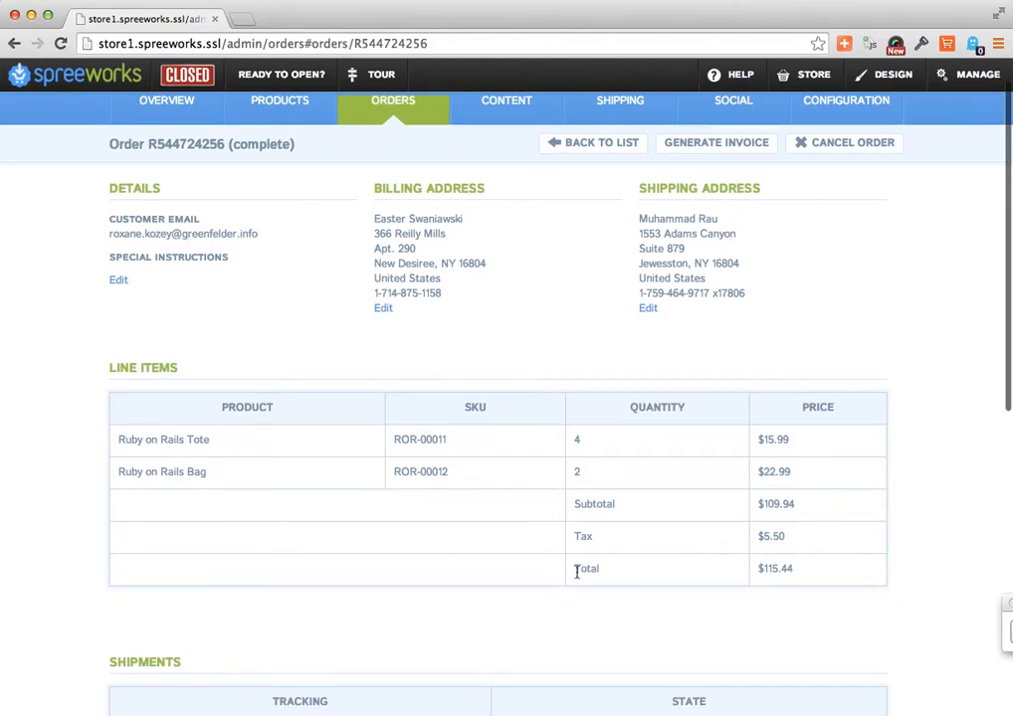
scroll(784, 612, "down", 5)
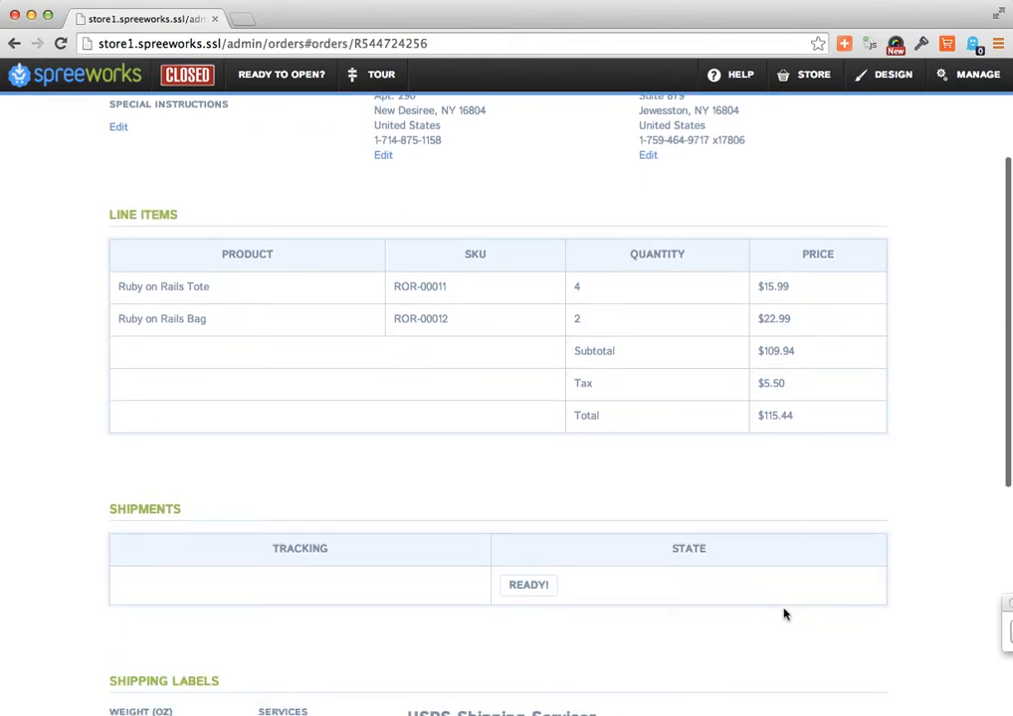
scroll(784, 612, "down", 3)
scroll(784, 612, "down", 1)
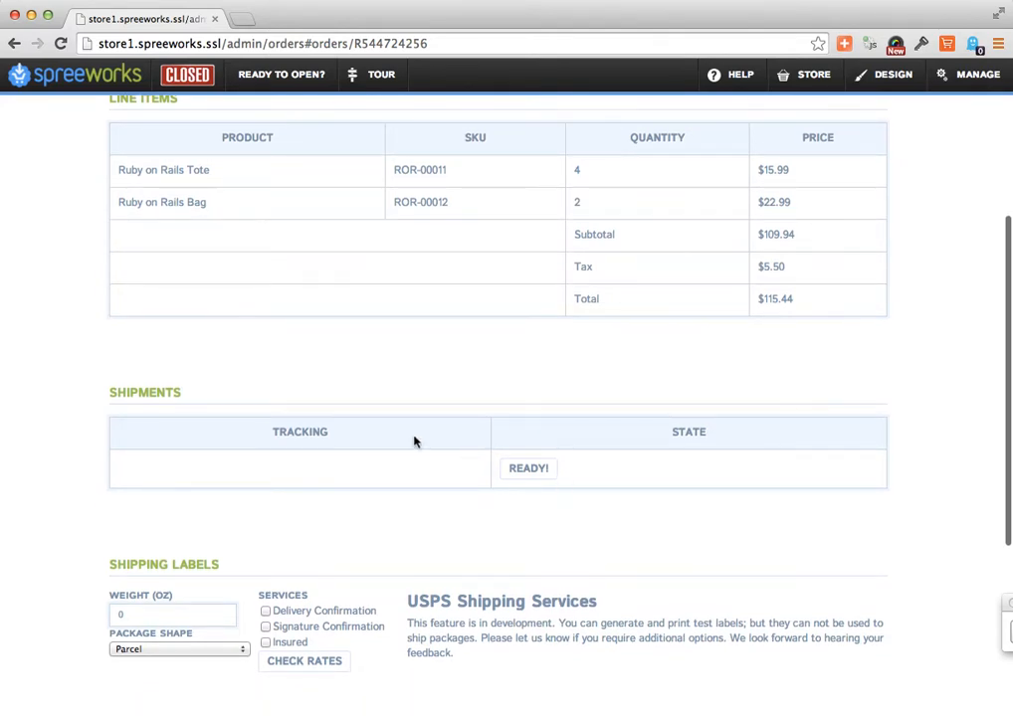
scroll(415, 441, "down", 7)
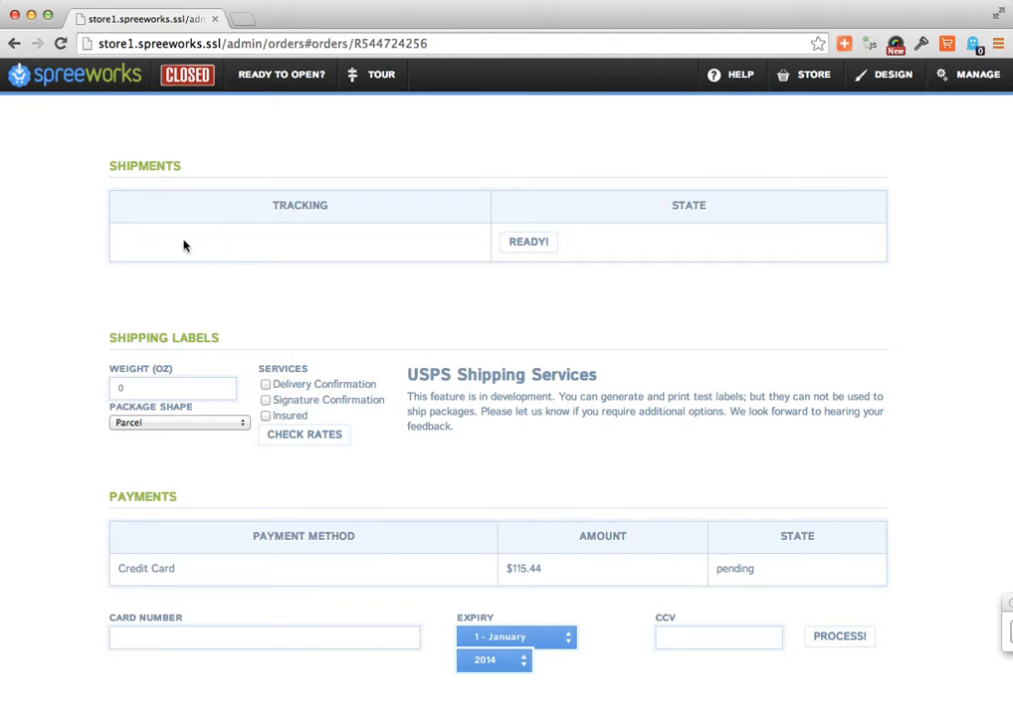
scroll(183, 246, "down", 3)
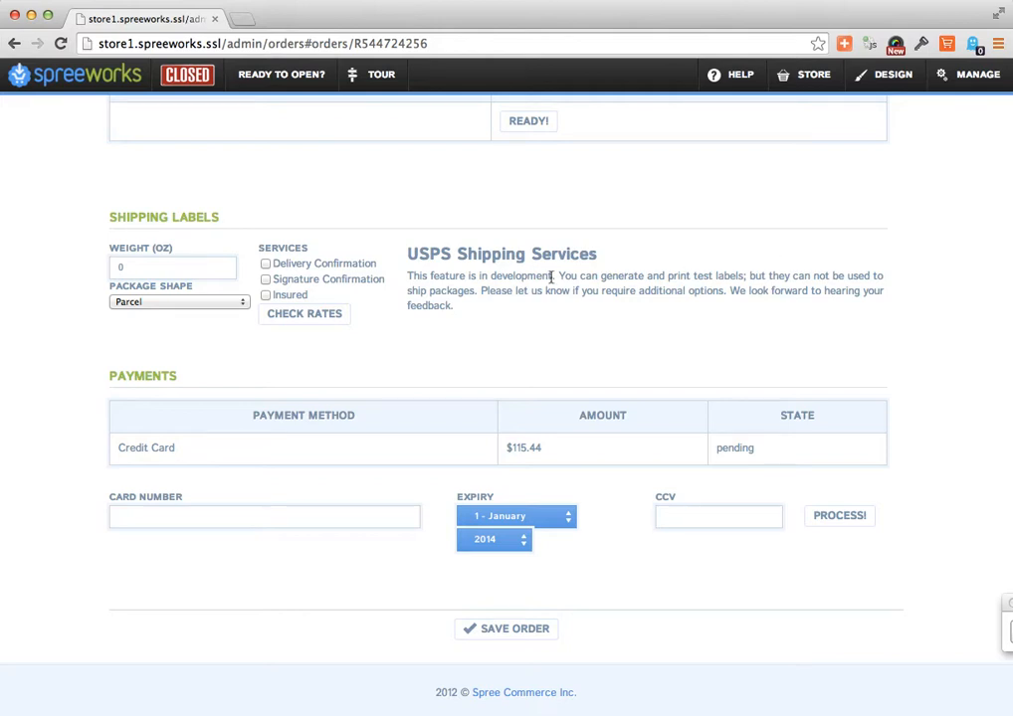
- Select the shipping label's weight value and view the available package shapes
left_click(124, 266)
left_click_drag(123, 268, 115, 267)
type("8")
left_click(210, 300)
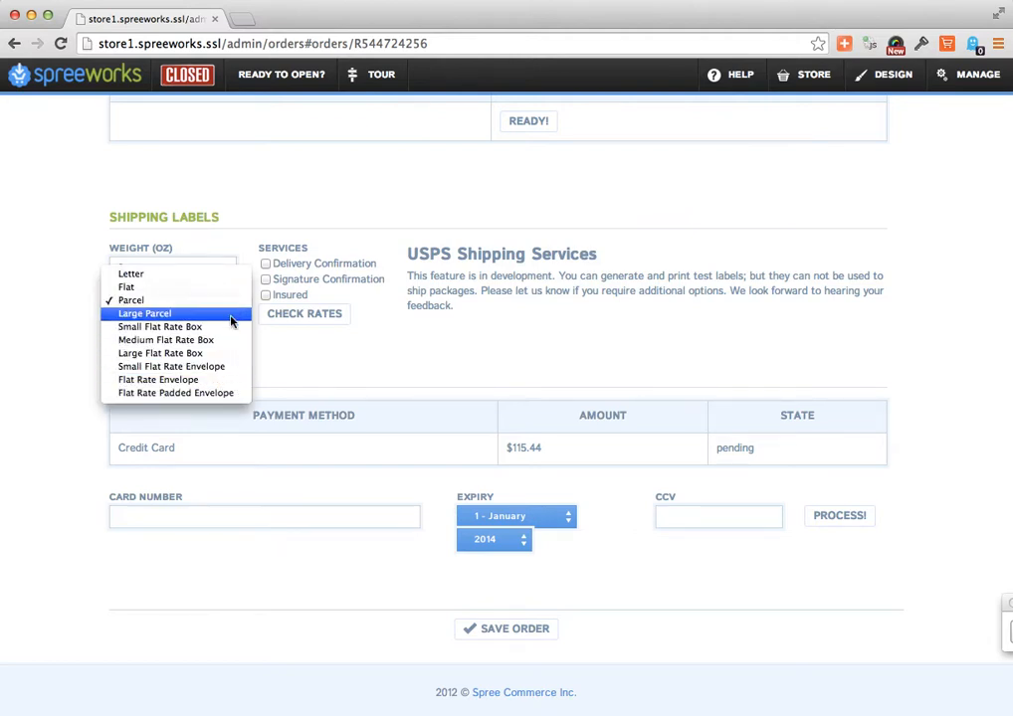
left_click(314, 369)
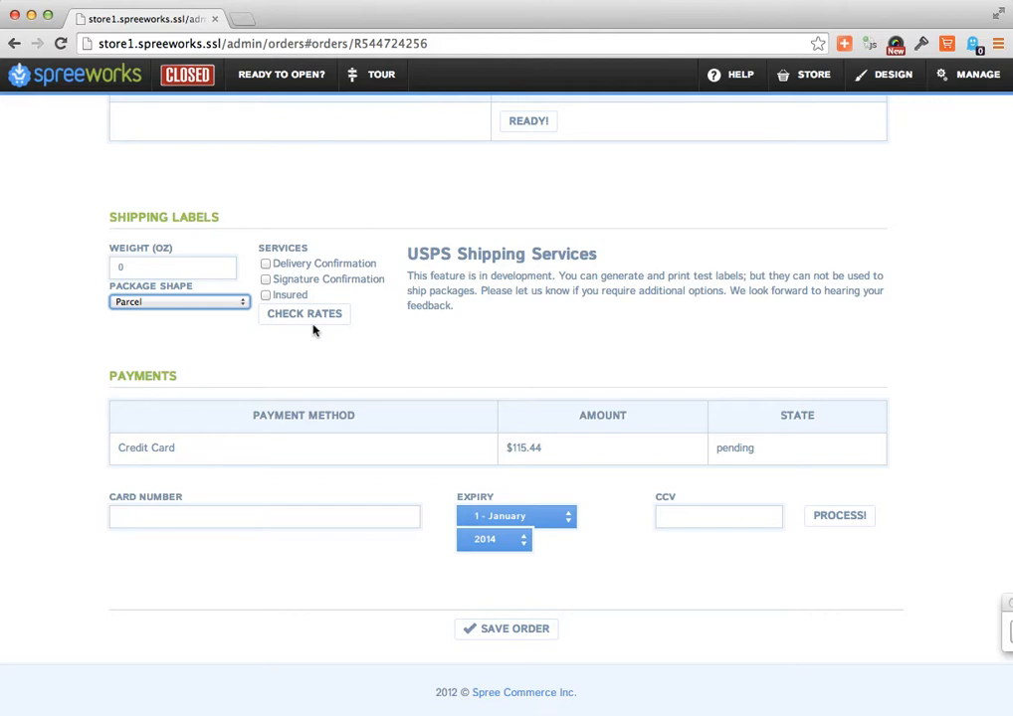
- Highlight the payment's state and its Credit Card method in the order's payments table
scroll(314, 330, "down", 2)
left_click_drag(774, 456, 734, 453)
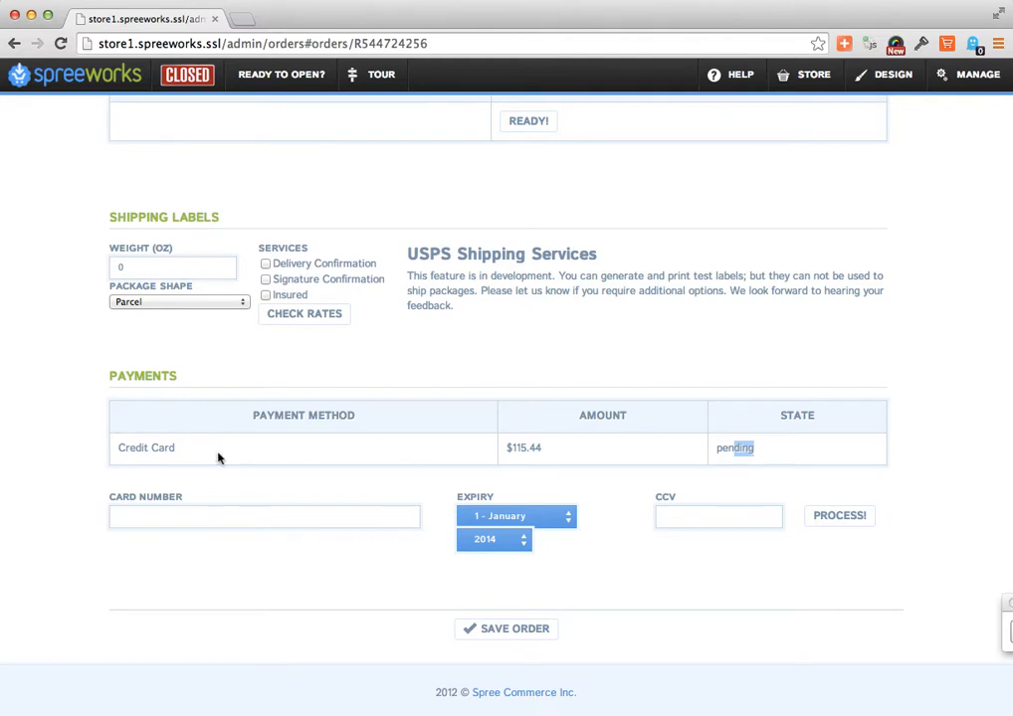
left_click(169, 448)
left_click_drag(169, 448, 127, 447)
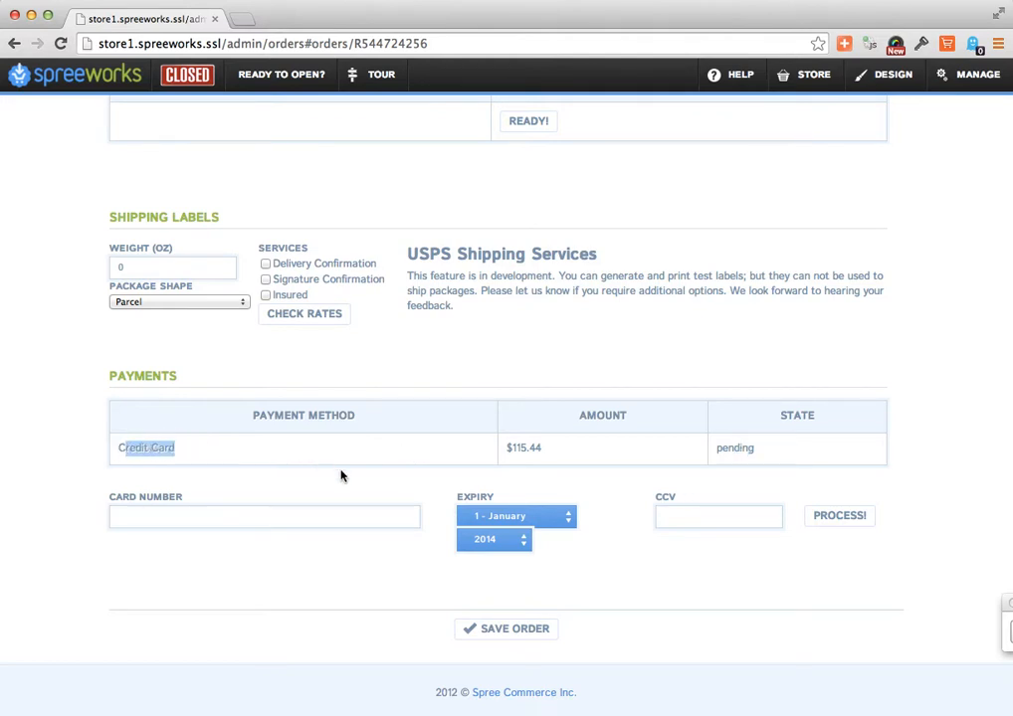
- Review the order's card number field, line items and billing and shipping addresses, and return to the orders list
left_click(212, 512)
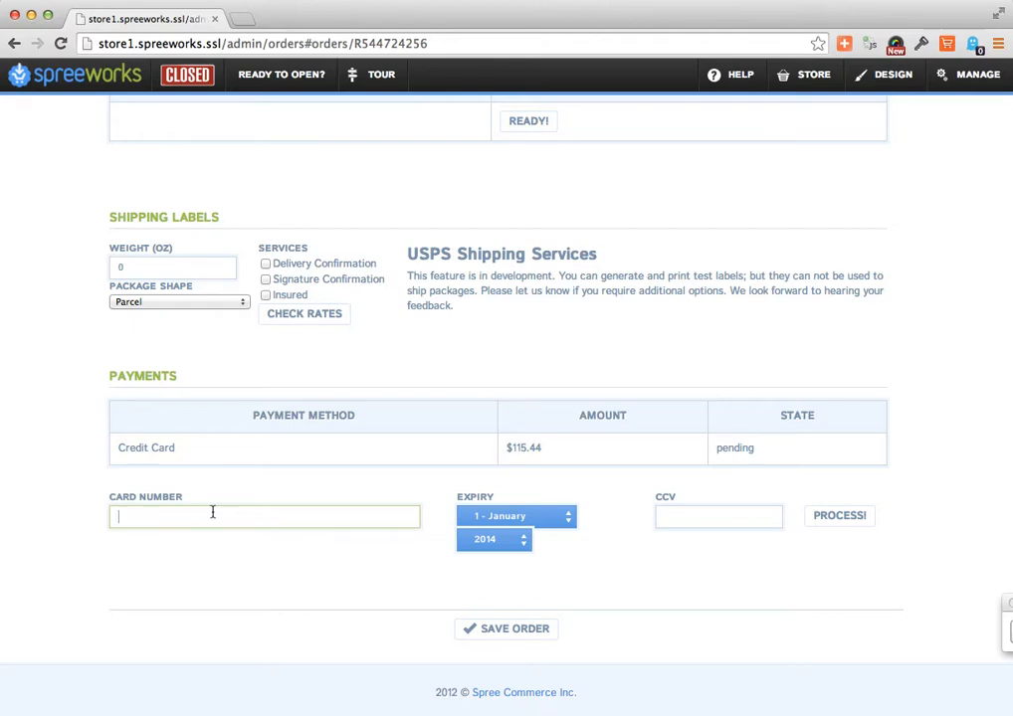
scroll(213, 515, "up", 2)
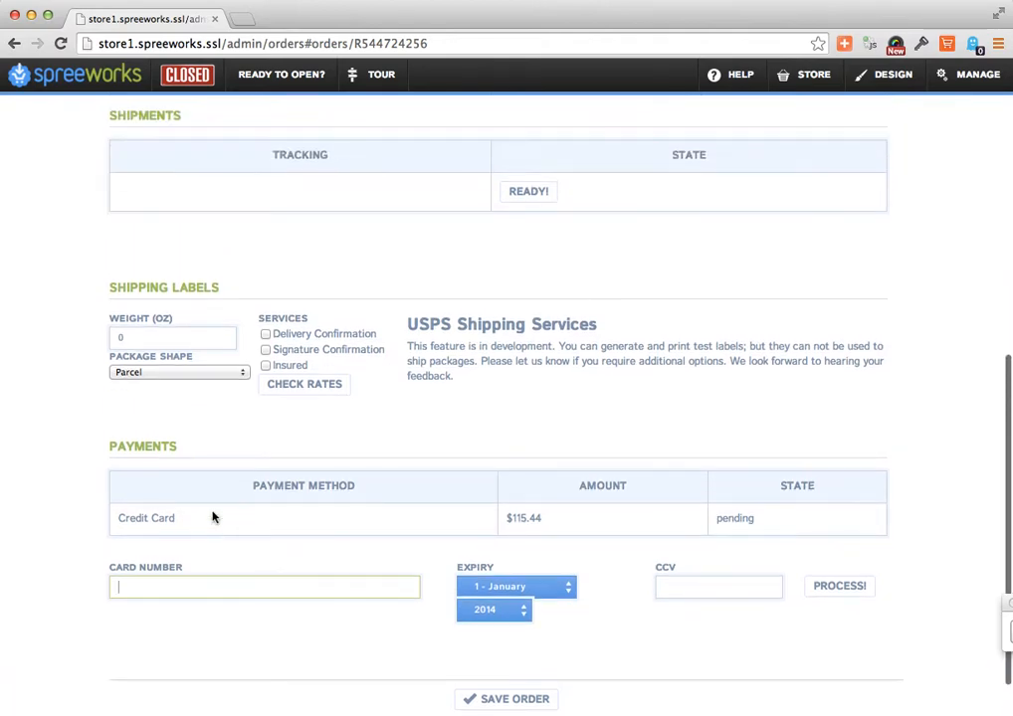
scroll(213, 516, "up", 8)
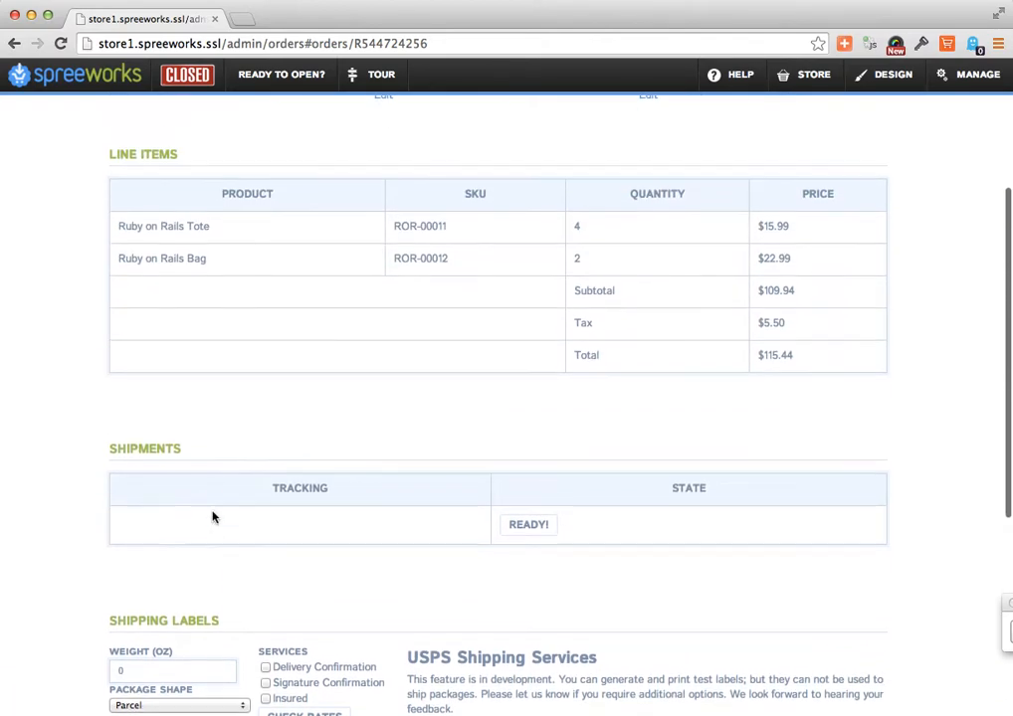
scroll(213, 517, "up", 6)
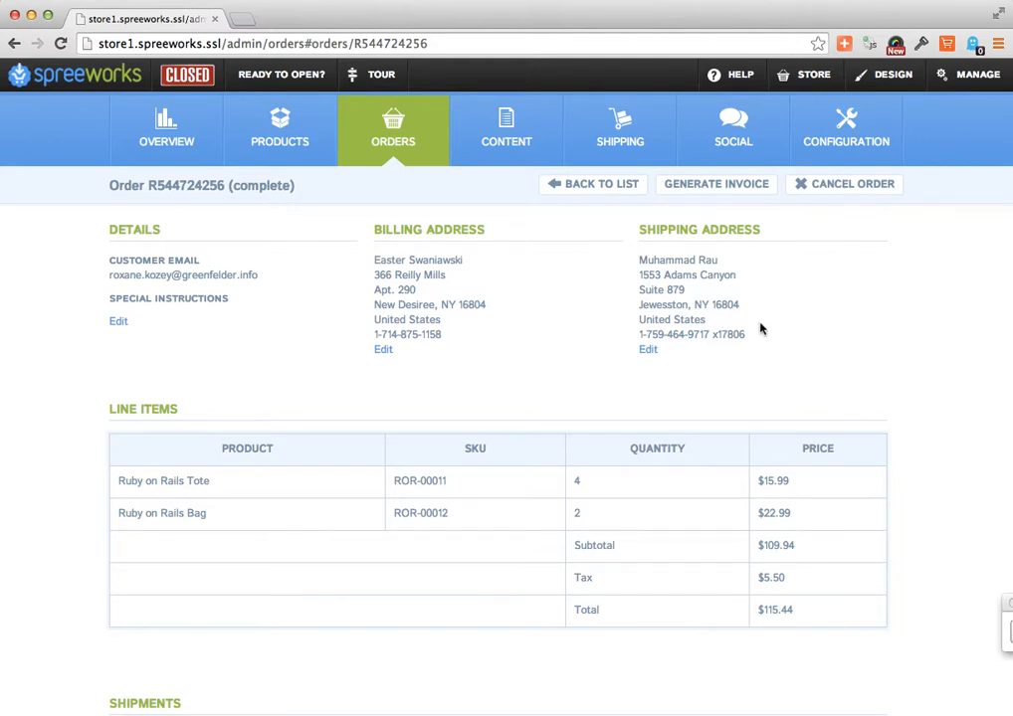
left_click(612, 186)
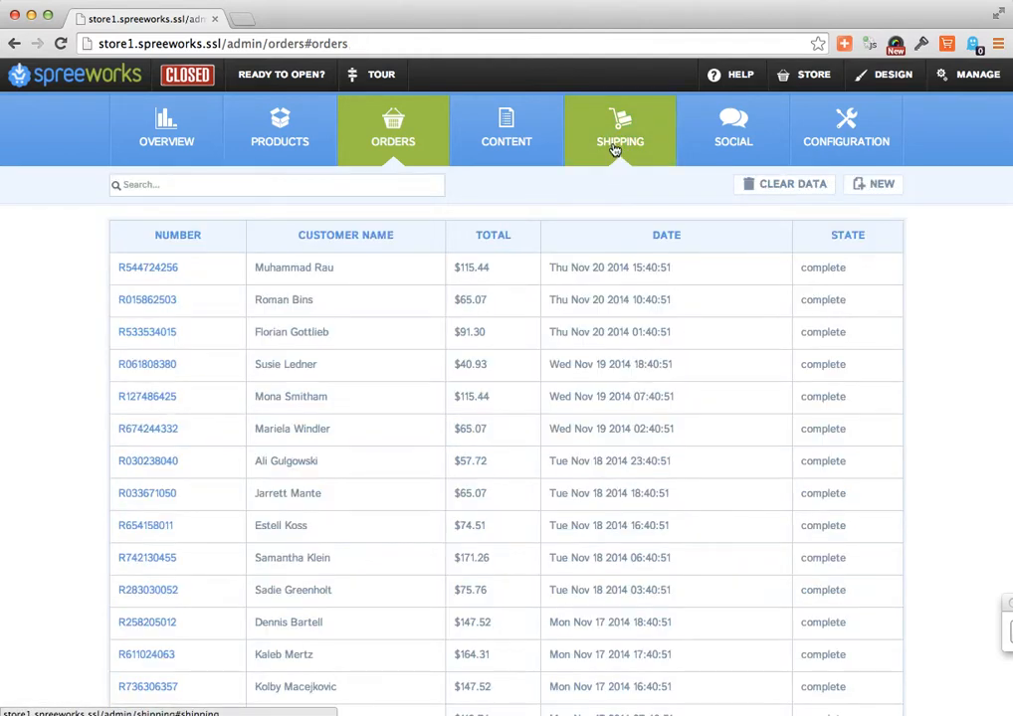
- Open the shipping settings, look through the countries of the Europe non-EU zone and close it without changes
left_click(615, 147)
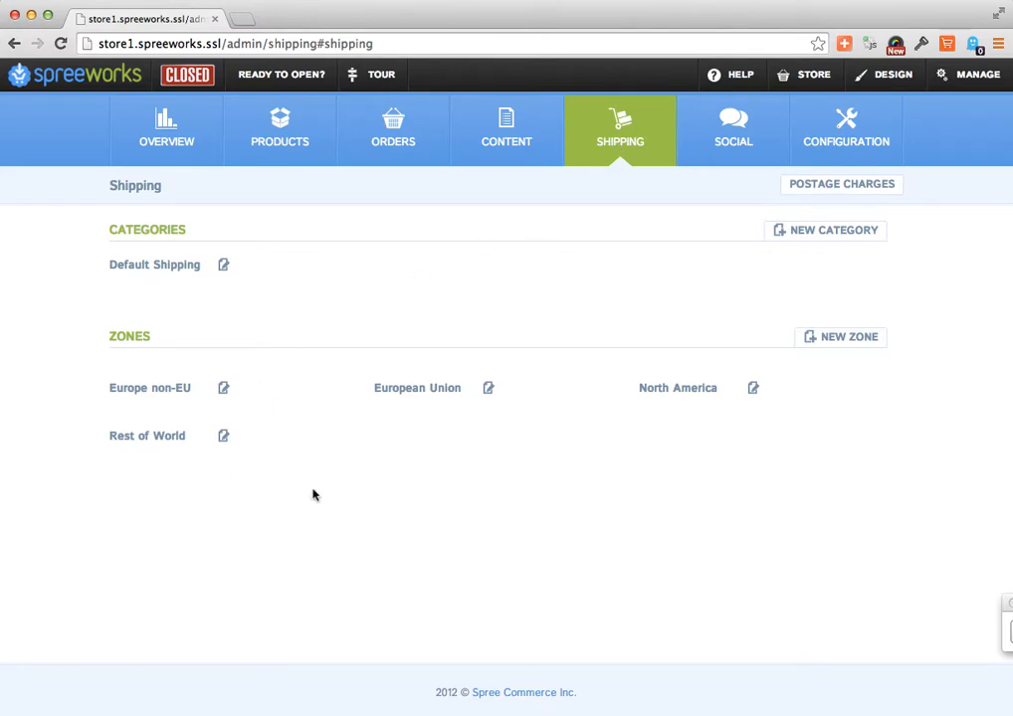
left_click(225, 390)
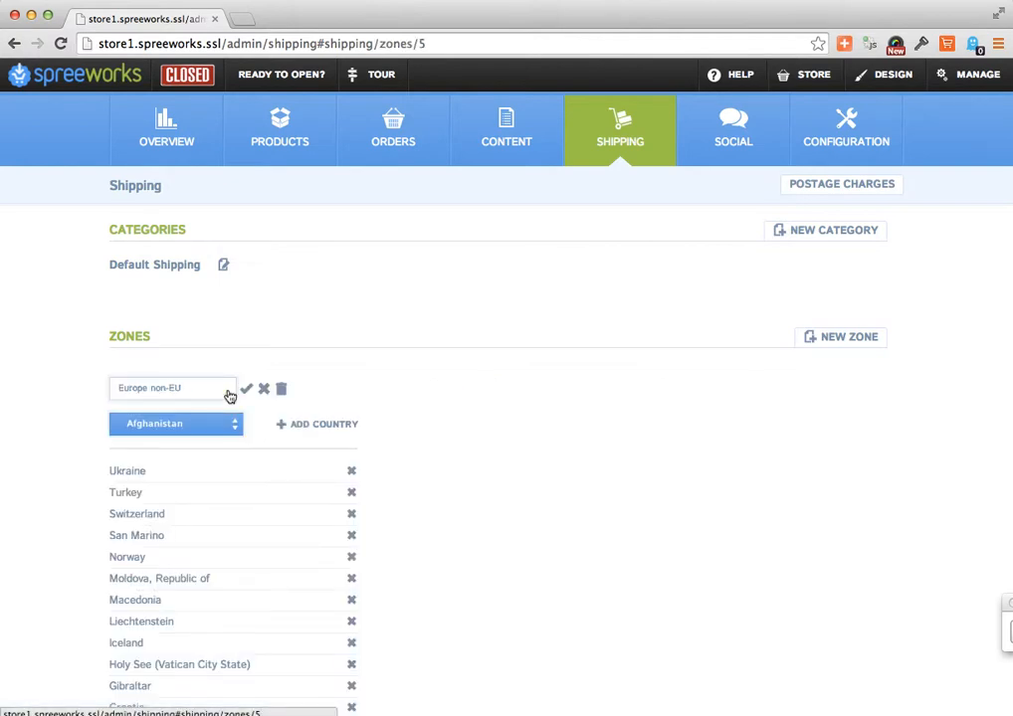
scroll(371, 545, "down", 5)
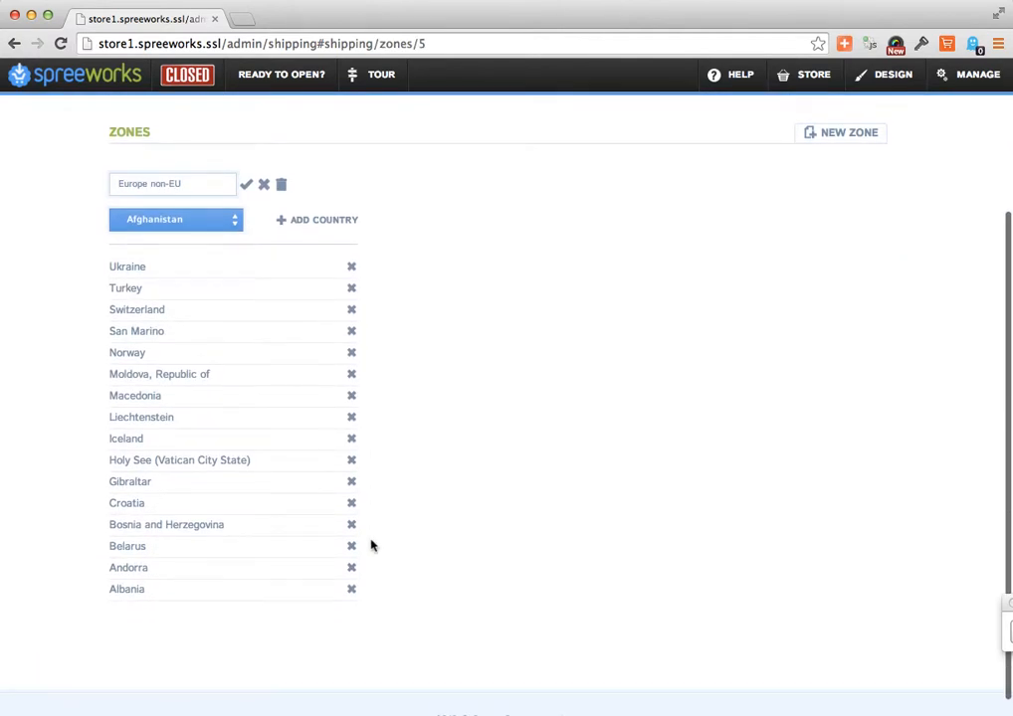
left_click(263, 187)
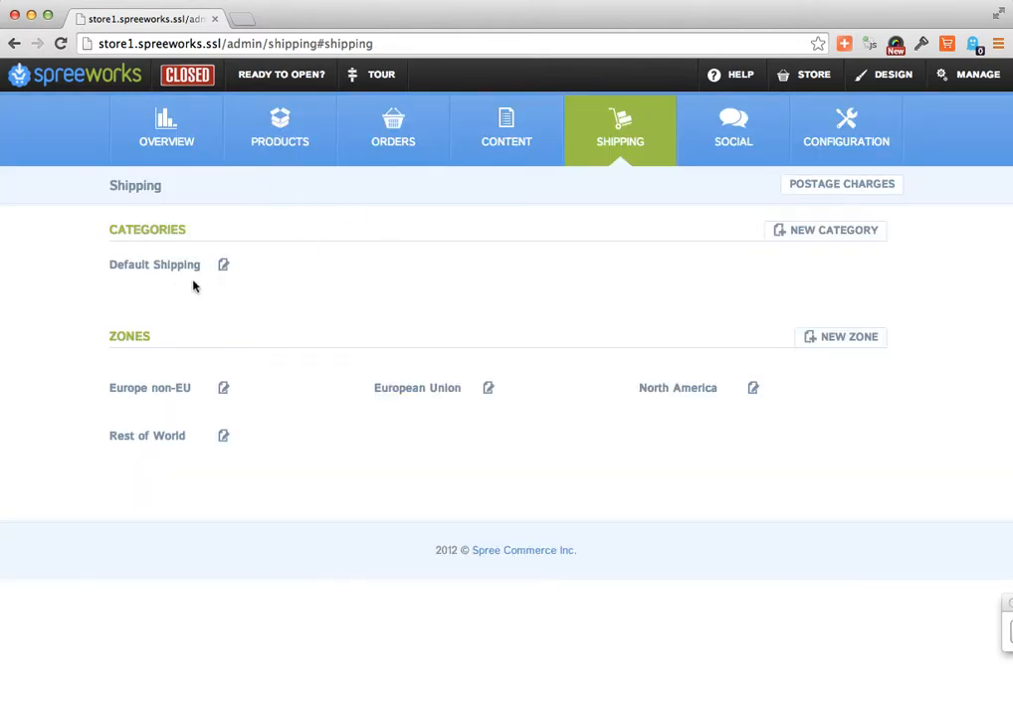
- Open the Default Shipping category and bring up a blank item rate row to view its fields
left_click(224, 265)
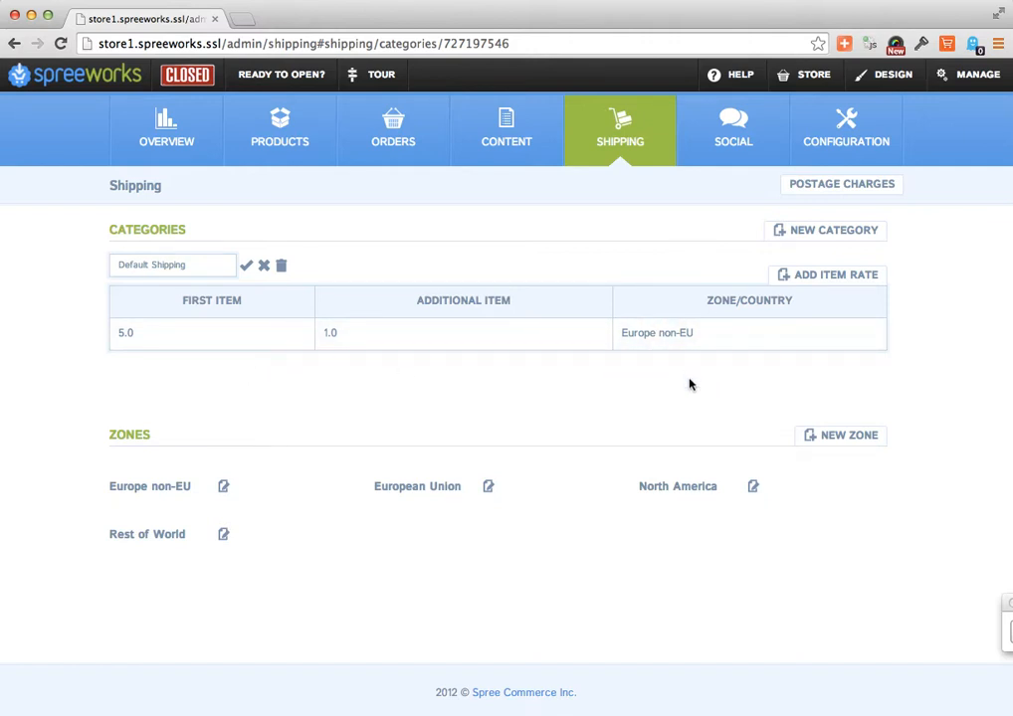
left_click(807, 277)
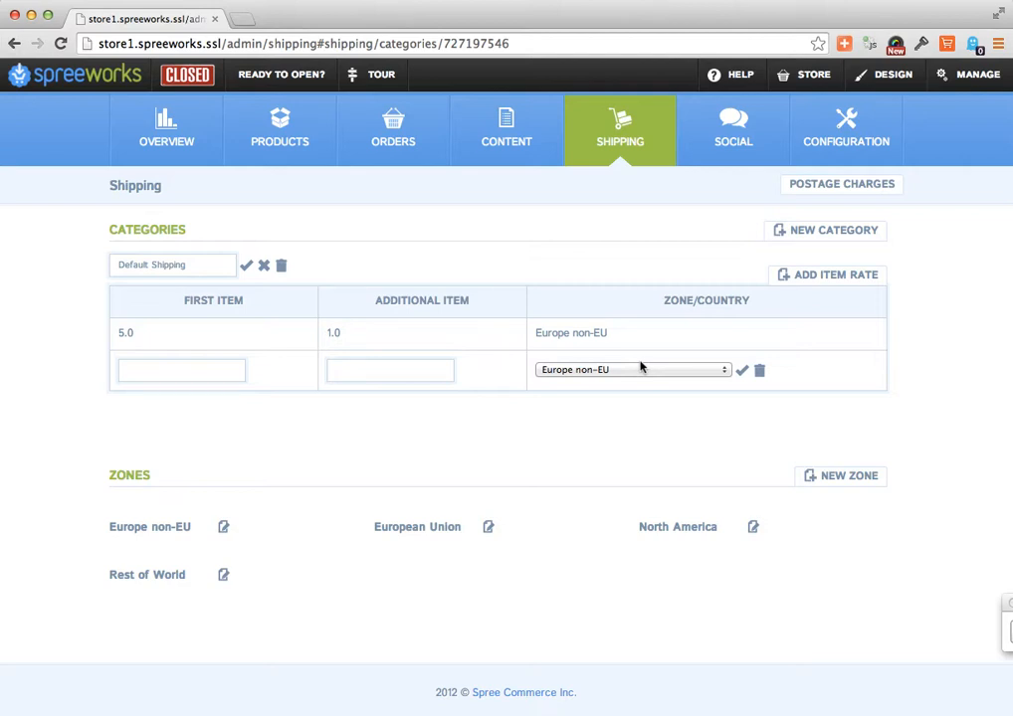
- View the social sharing settings and open the store configuration
left_click(734, 163)
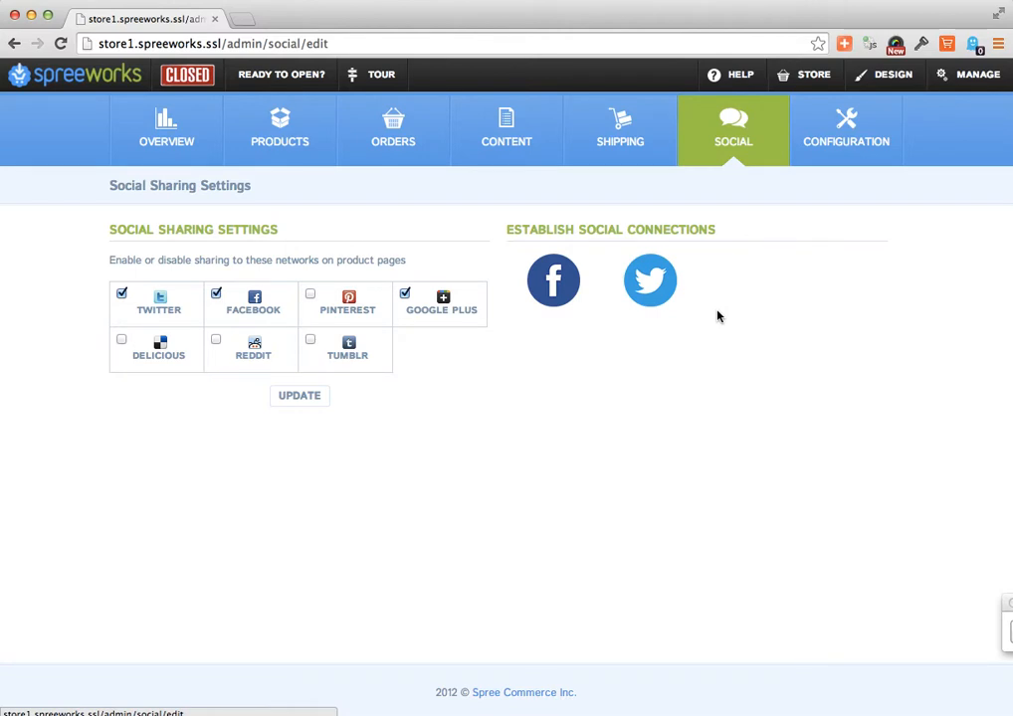
left_click(830, 155)
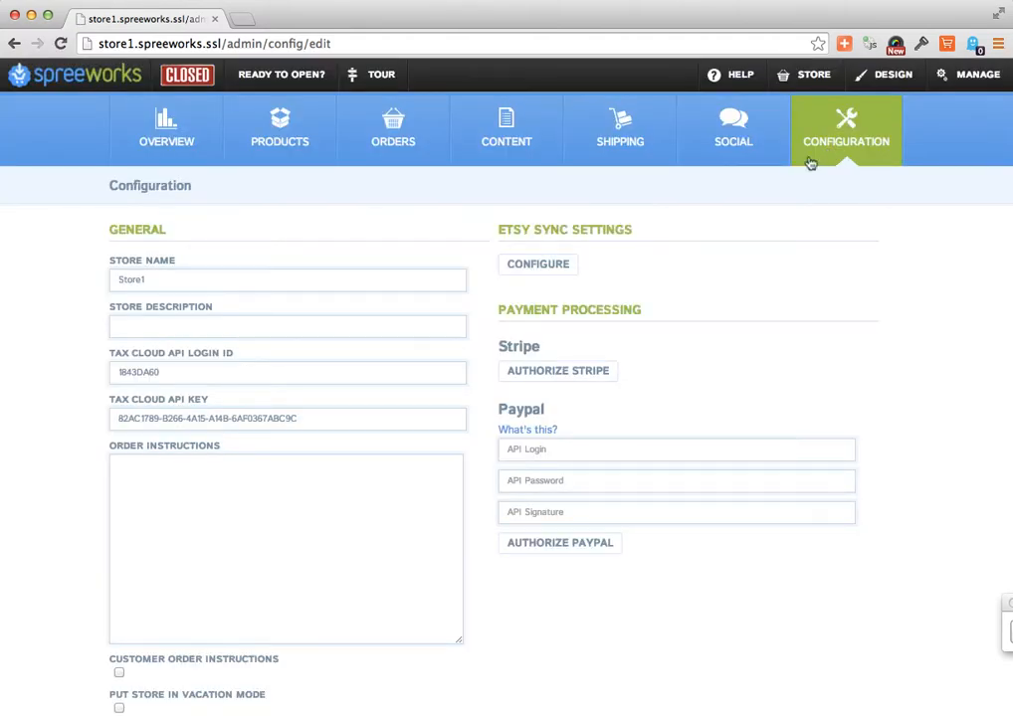
- Examine the general configuration settings, from store name and description through order instructions and vacation mode
left_click(316, 272)
left_click(222, 330)
scroll(288, 317, "down", 2)
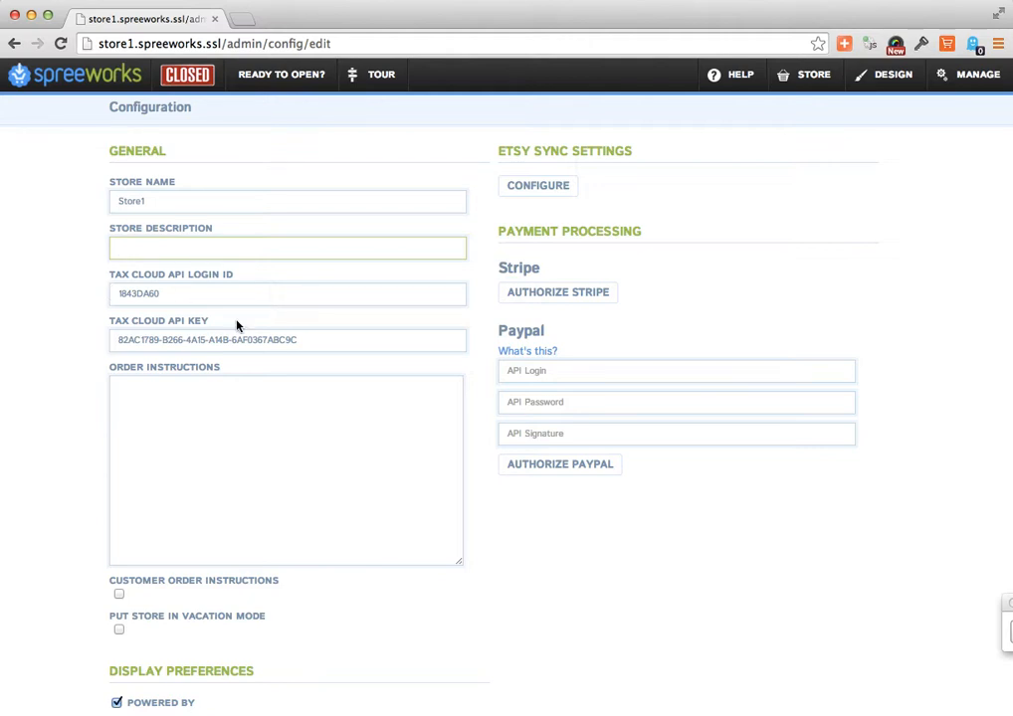
scroll(237, 326, "down", 1)
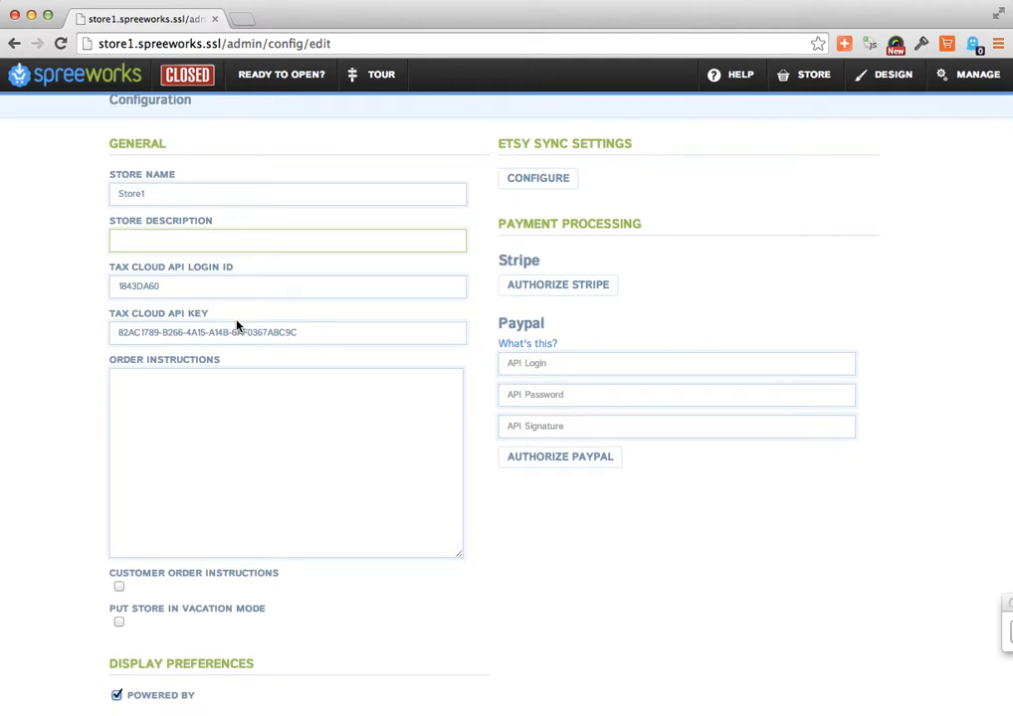
scroll(236, 324, "down", 3)
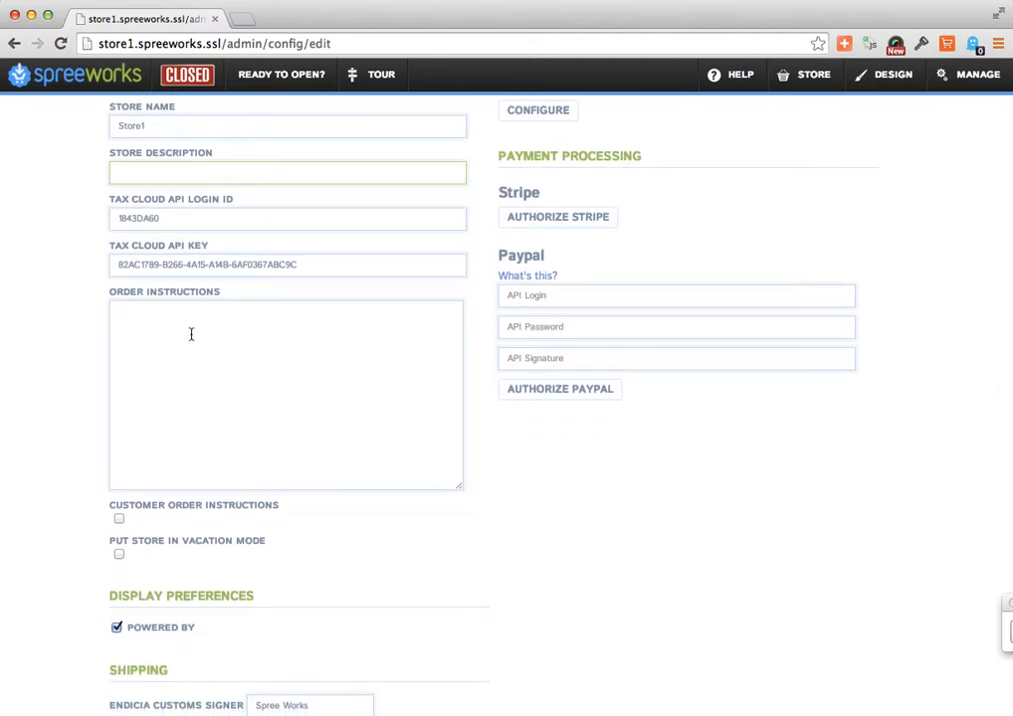
left_click(197, 346)
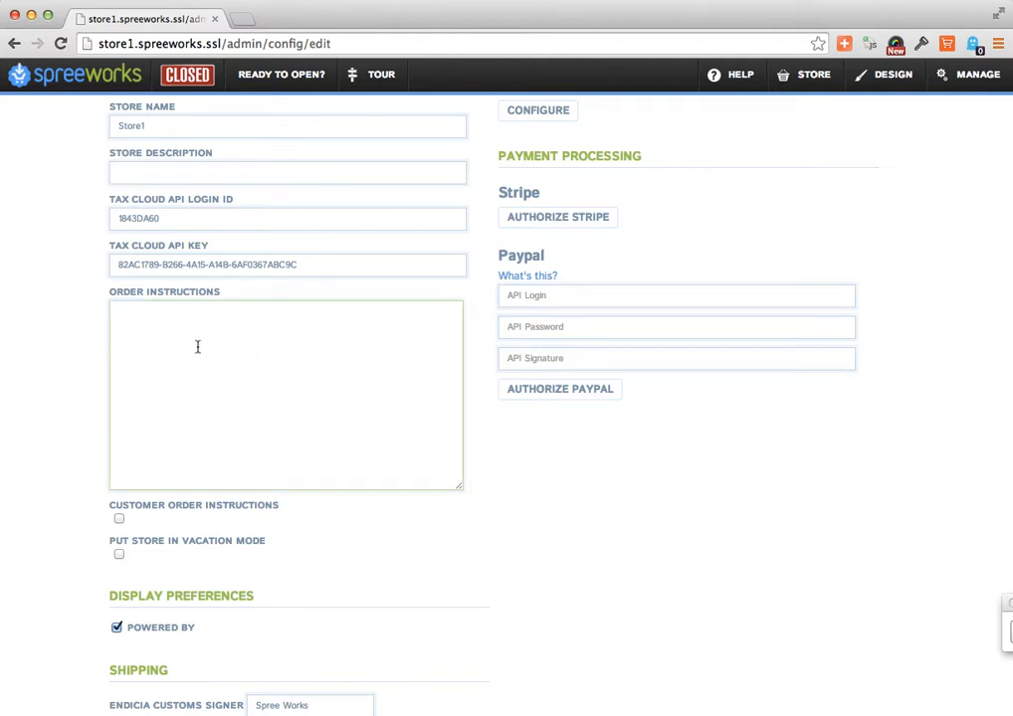
scroll(197, 346, "down", 2)
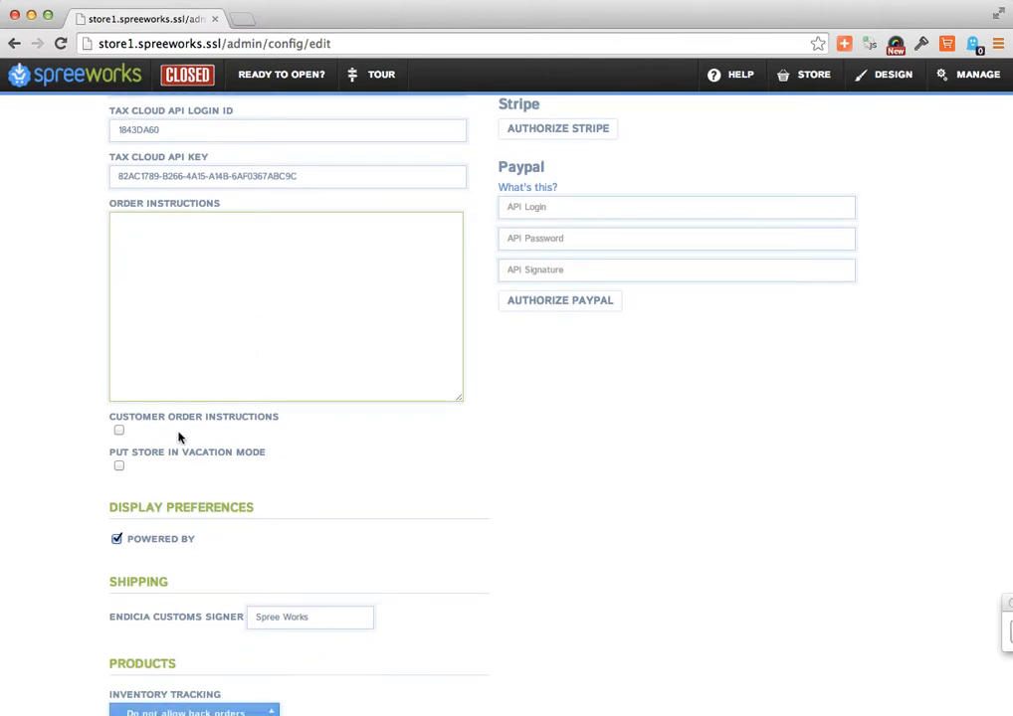
scroll(179, 436, "down", 1)
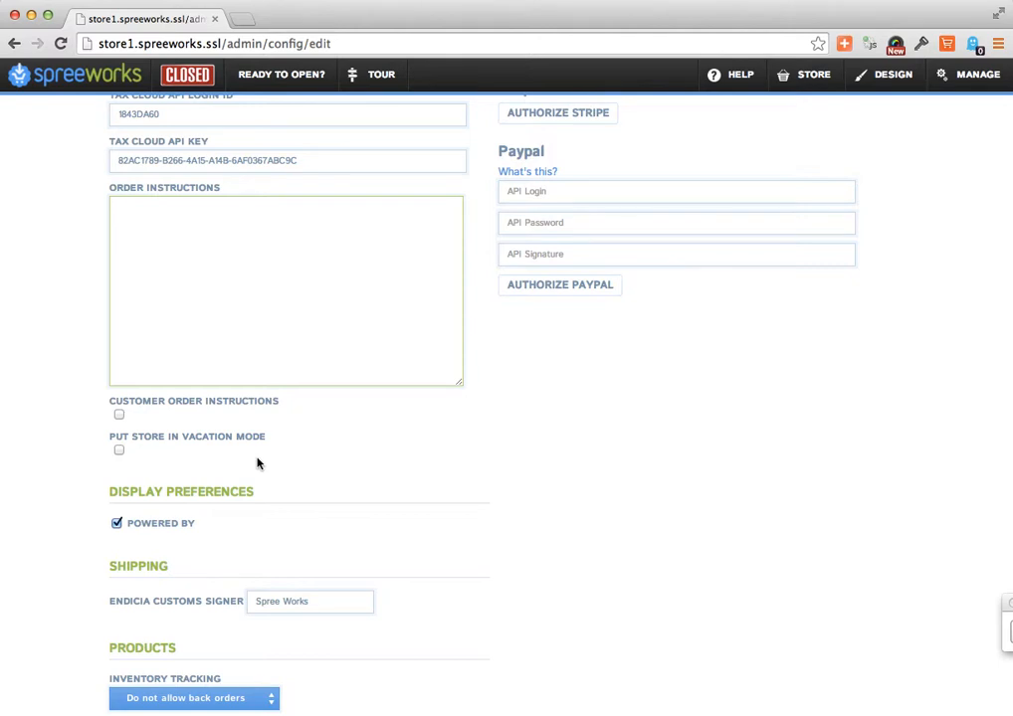
- Examine the display, shipping and analytics settings and view the inventory tracking options without changing the selection
scroll(257, 463, "down", 3)
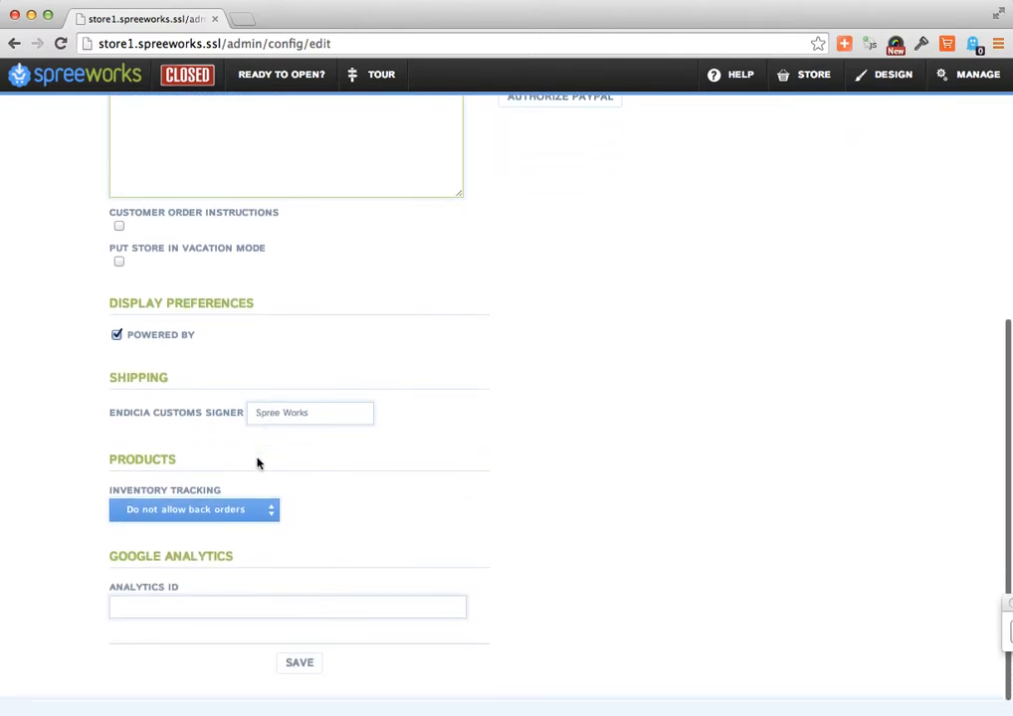
scroll(327, 505, "down", 1)
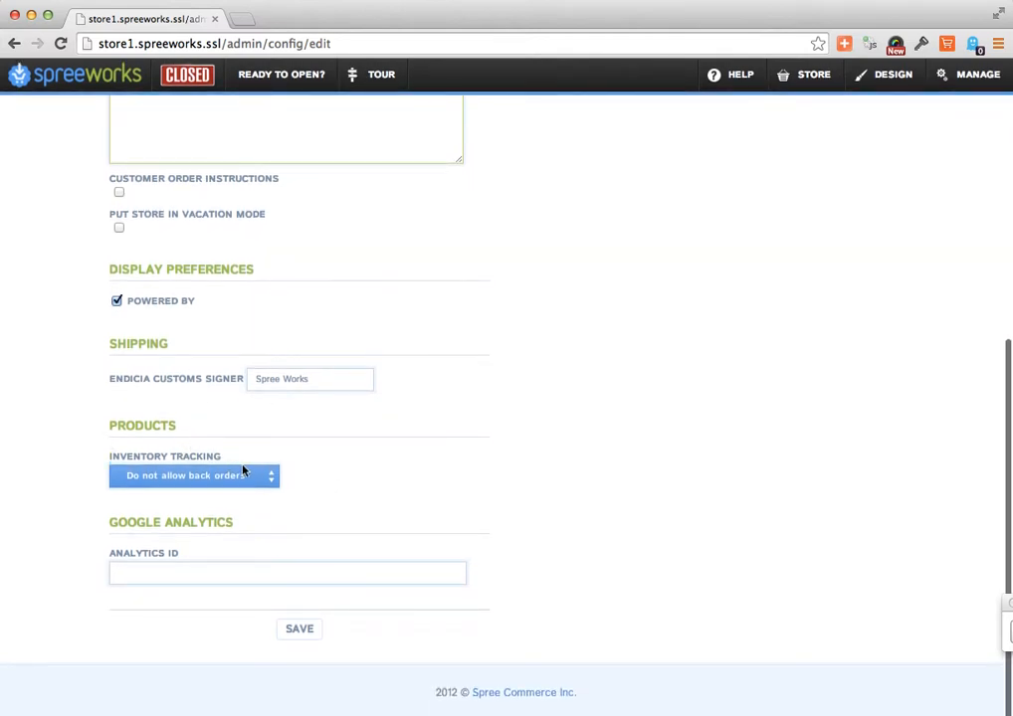
left_click(267, 485)
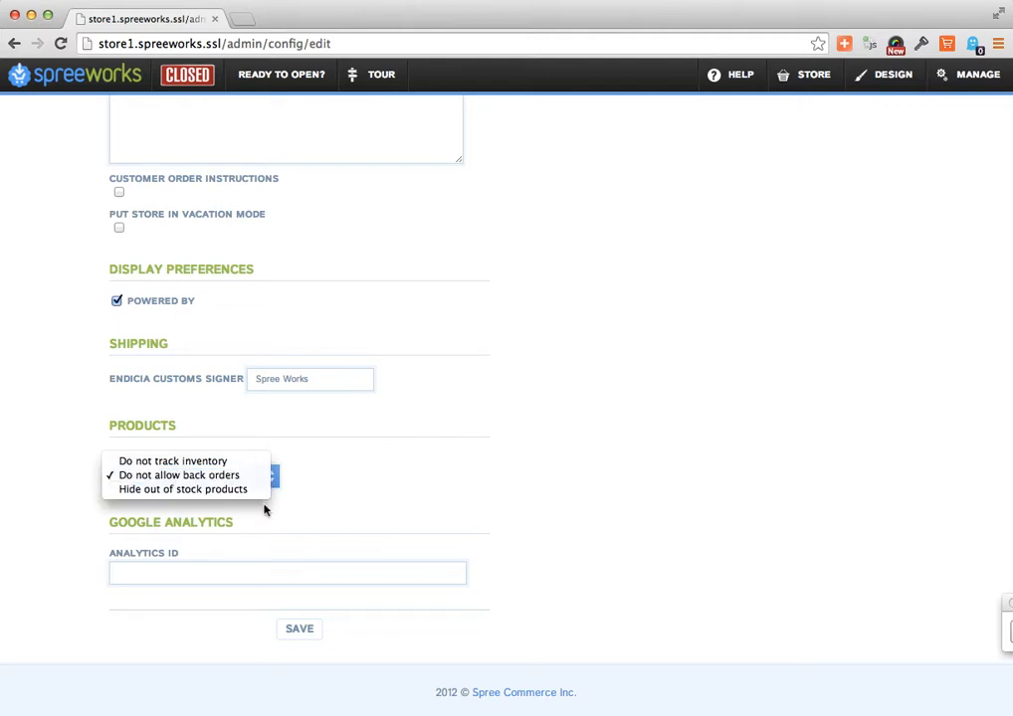
left_click(445, 514)
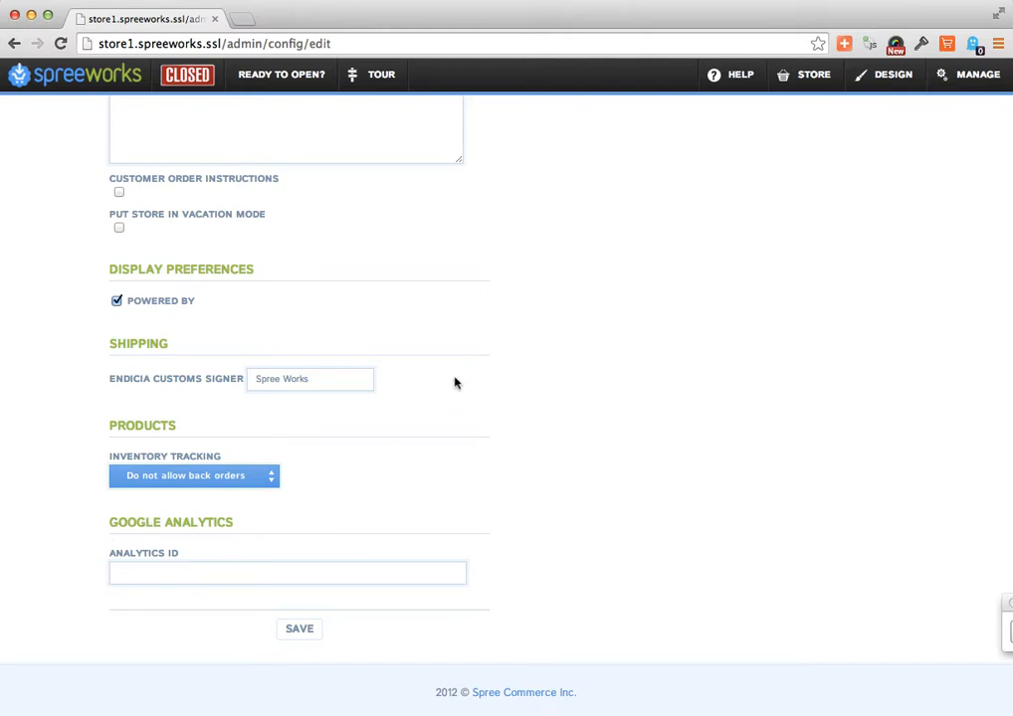
scroll(455, 380, "up", 5)
scroll(455, 380, "up", 2)
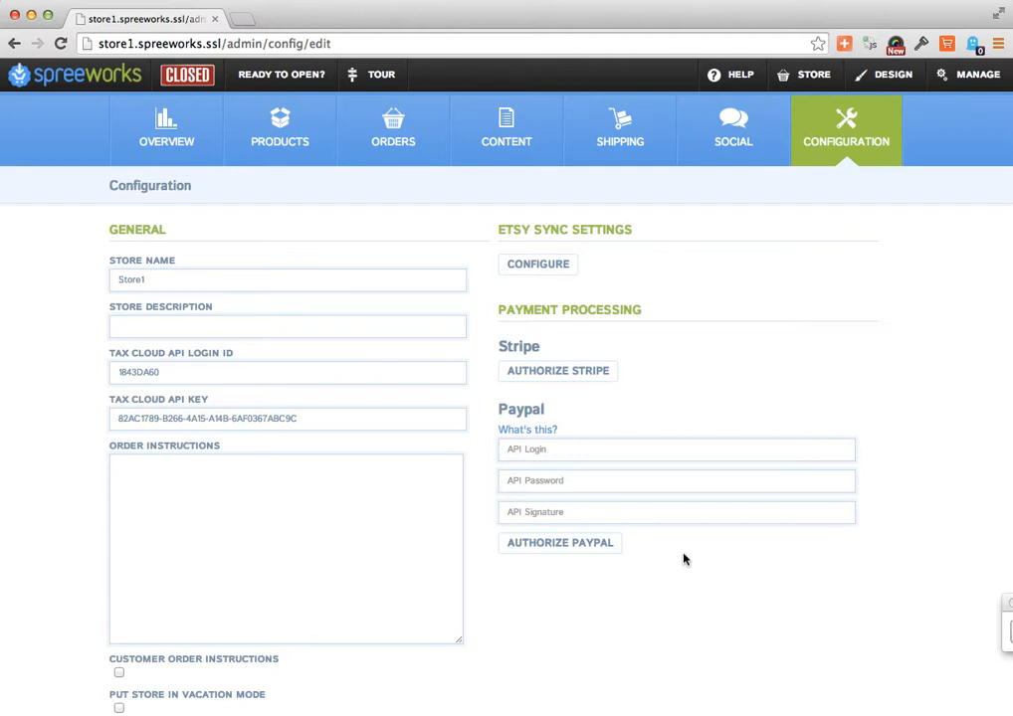
- Open the store's theme editor and load it from the store1.spreeworks.dev address
left_click(892, 80)
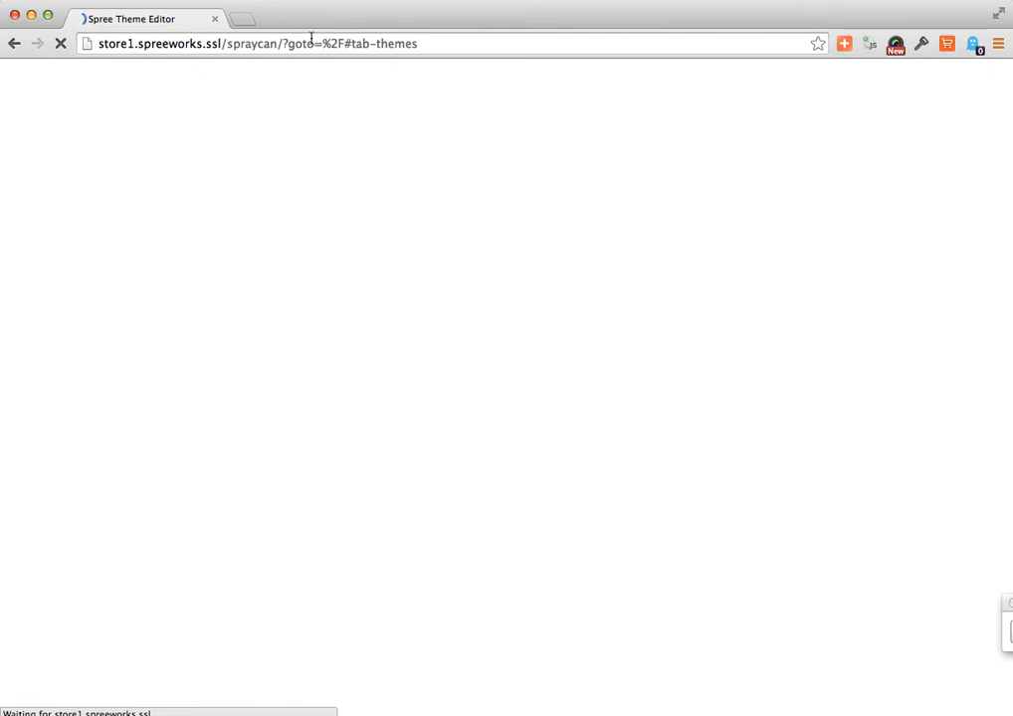
double_click(215, 42)
type("dev")
key("Return")
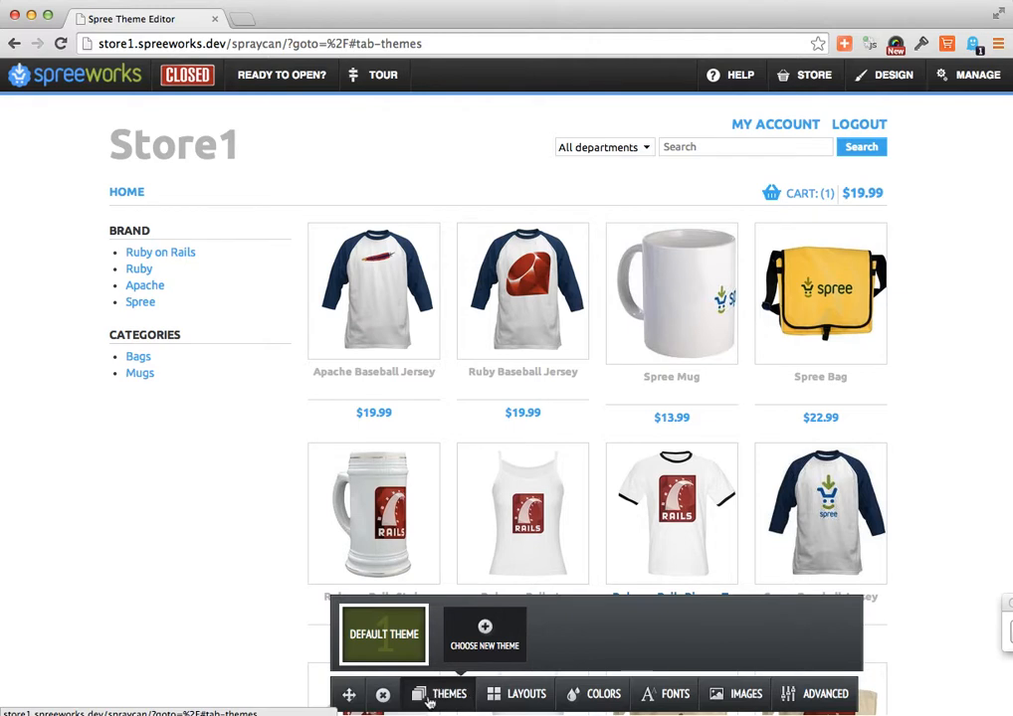
- Add a new store theme based on the Woody base theme
left_click(469, 633)
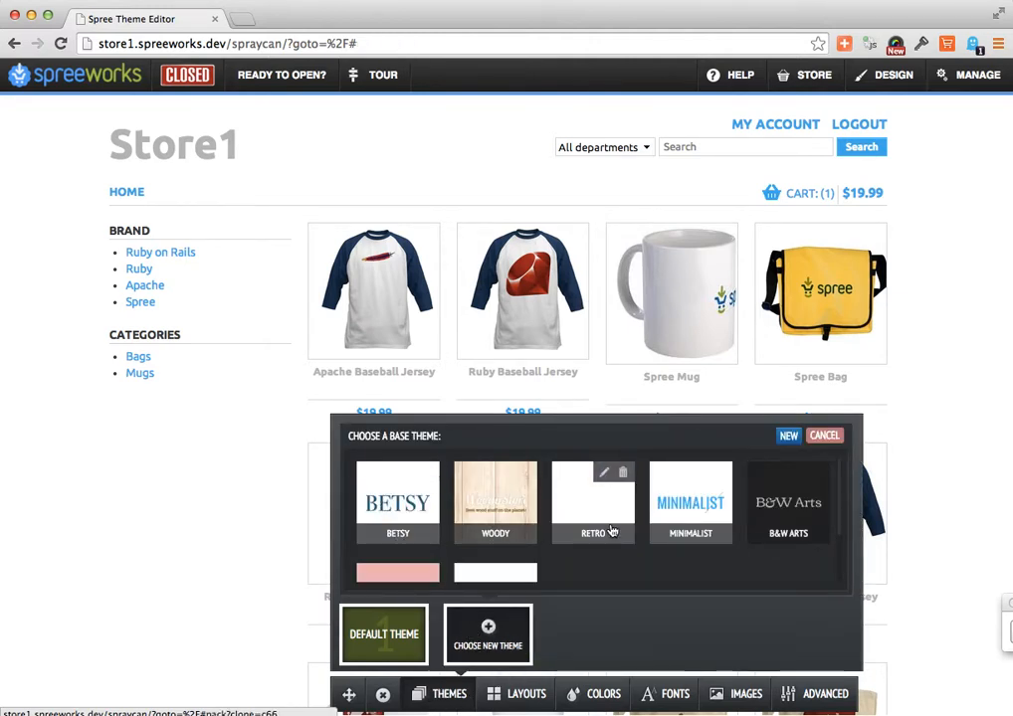
left_click(483, 512)
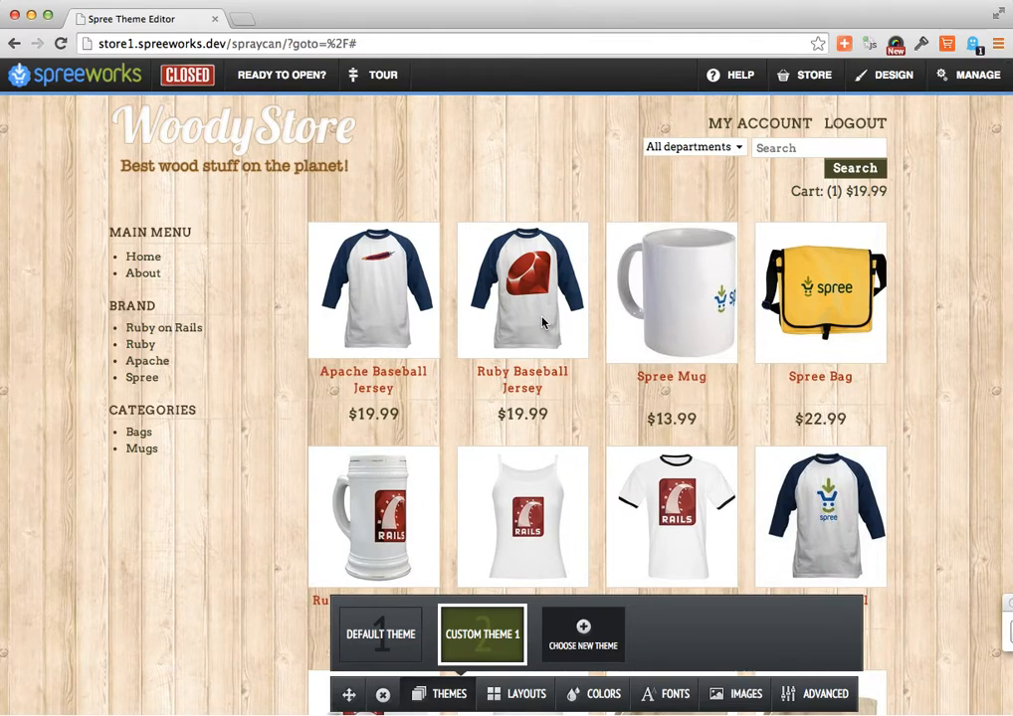
- Add another theme based on the Pinky base theme, and switch the store back to the Default Theme
left_click(589, 623)
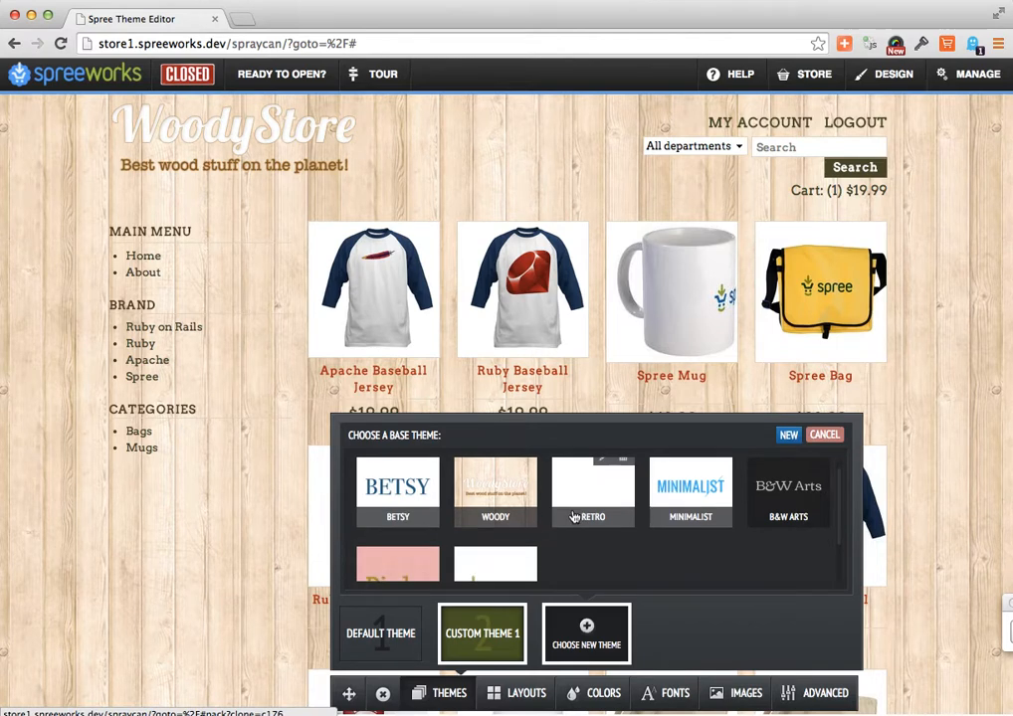
scroll(573, 516, "down", 2)
scroll(507, 517, "down", 2)
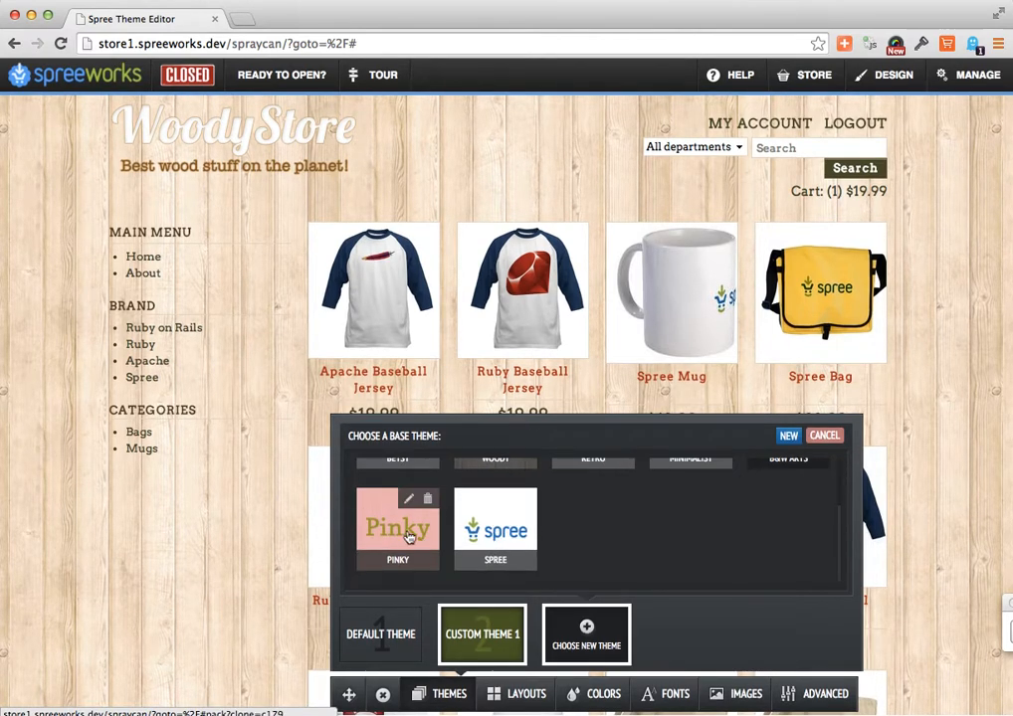
left_click(396, 527)
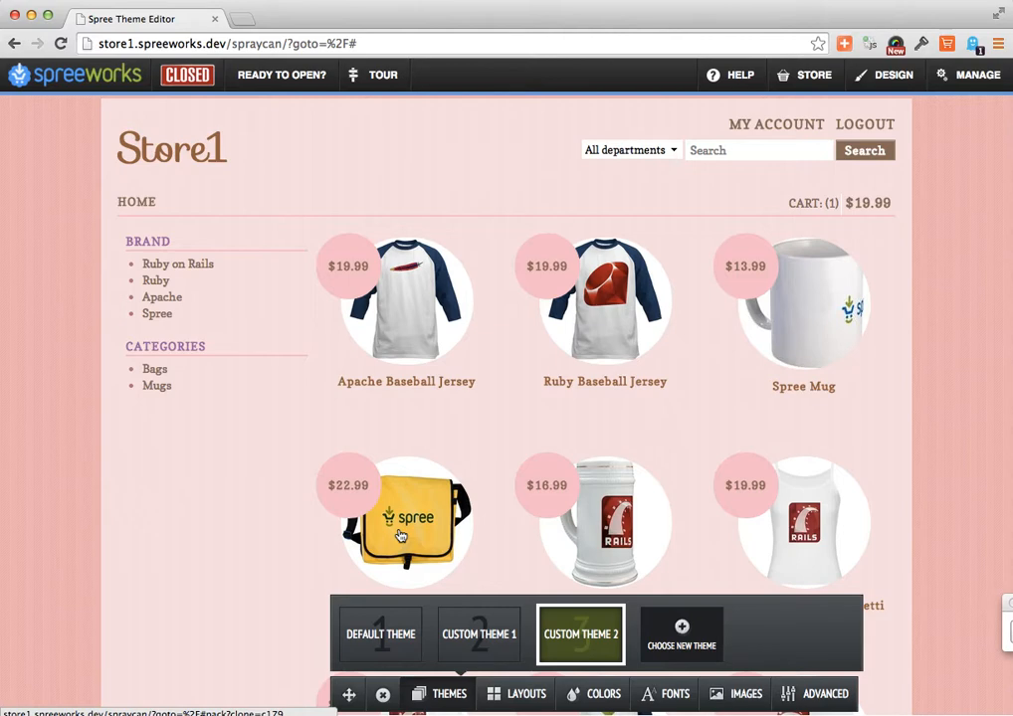
left_click(365, 629)
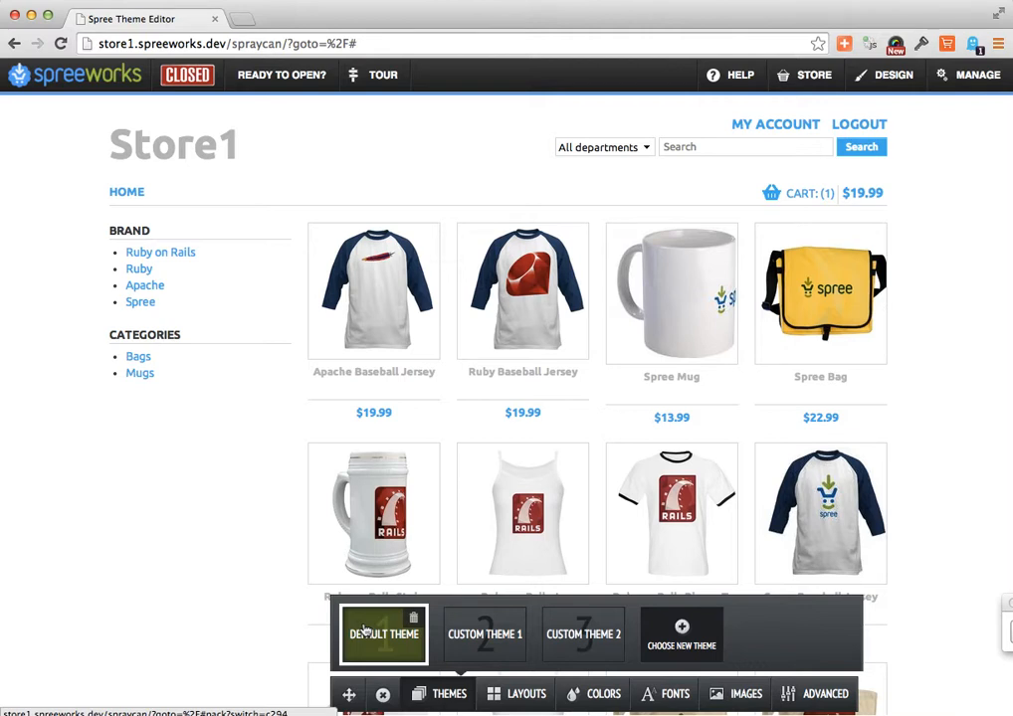
- View the layout variants offered for the store's header and sidebar sections
left_click(513, 696)
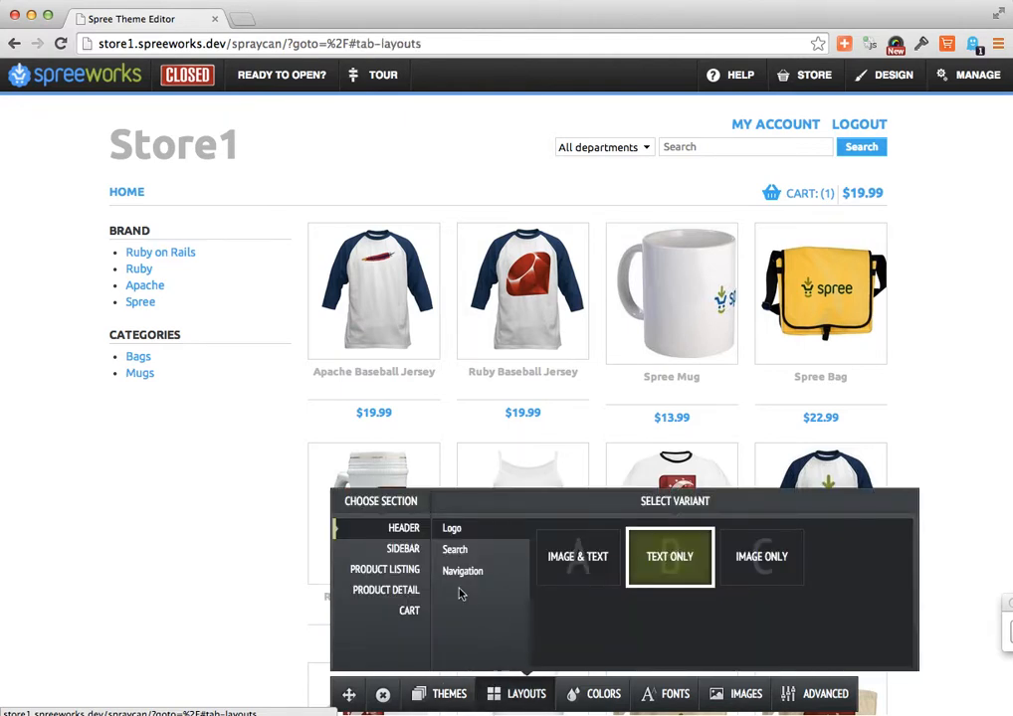
left_click(412, 550)
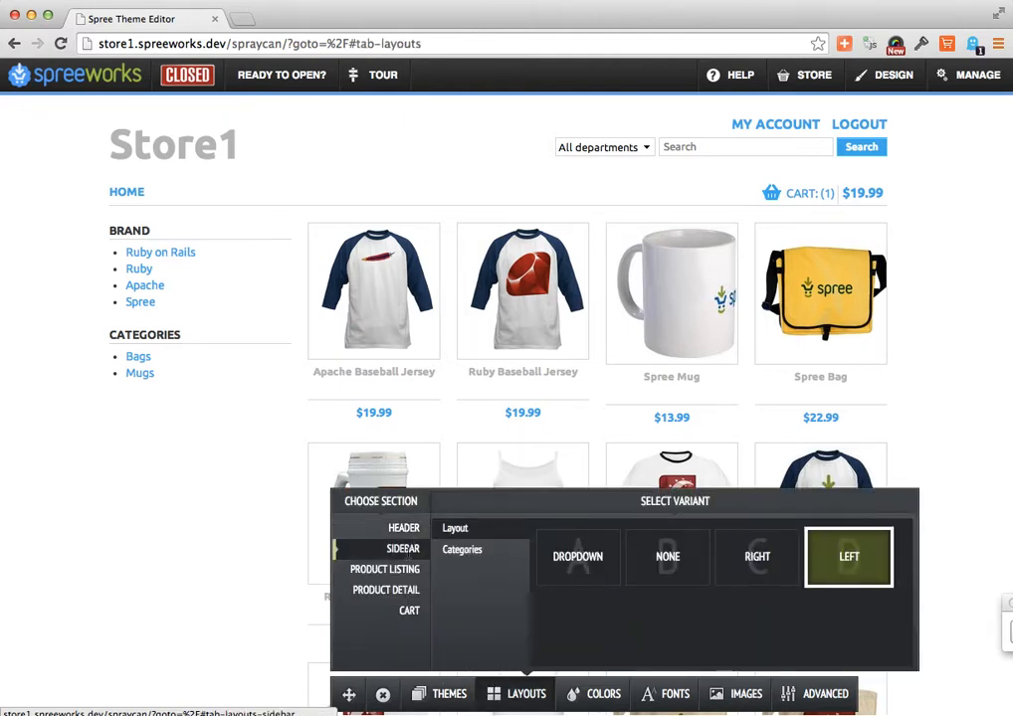
left_click(405, 529)
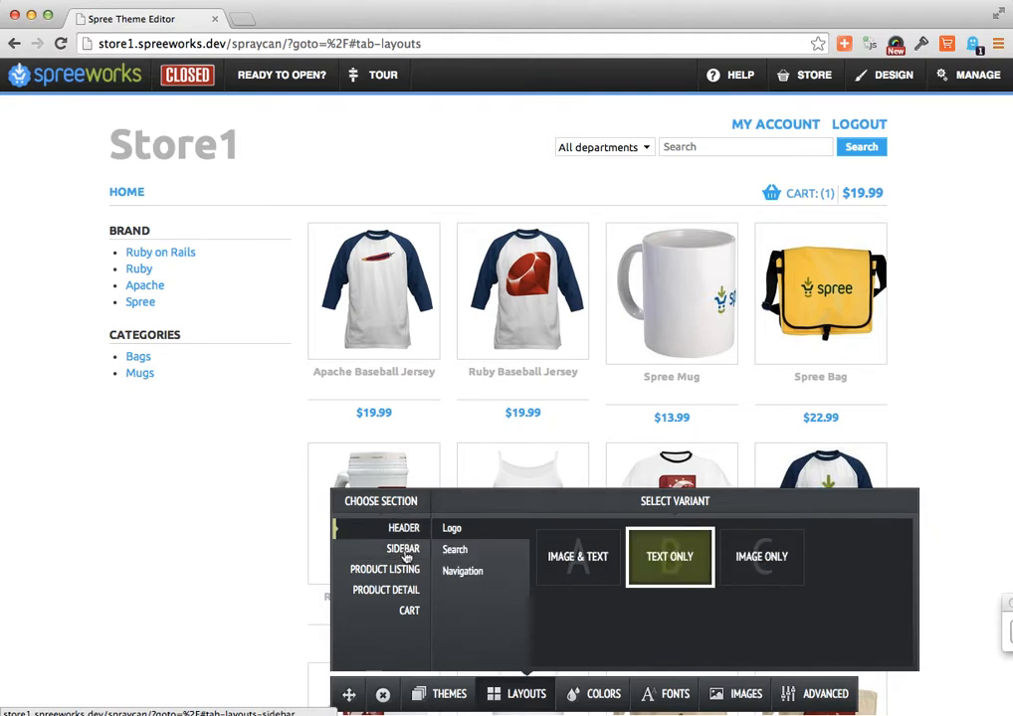
- Review the layout variants offered for the header's search and navigation, the sidebar, product listing, product detail and cart sections
left_click(458, 550)
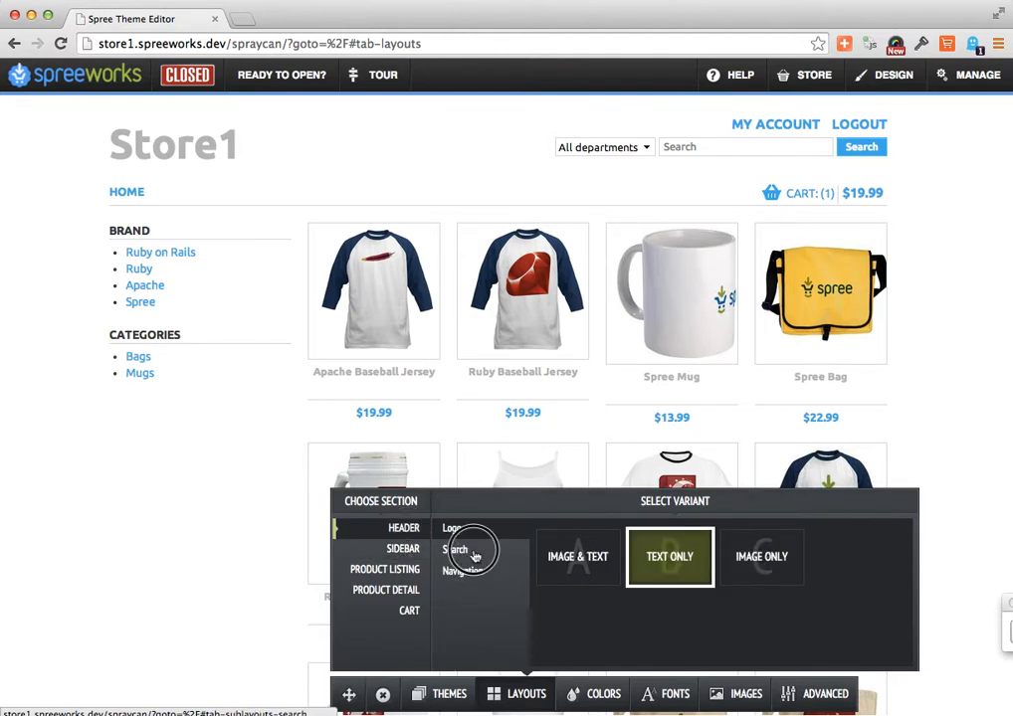
left_click(466, 565)
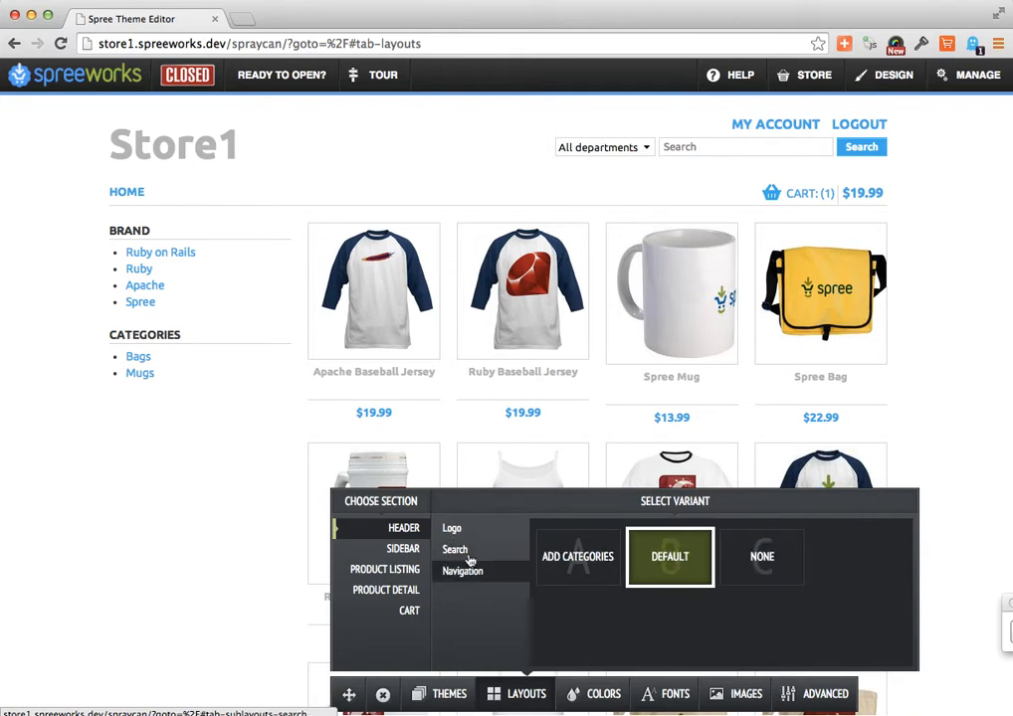
left_click(471, 550)
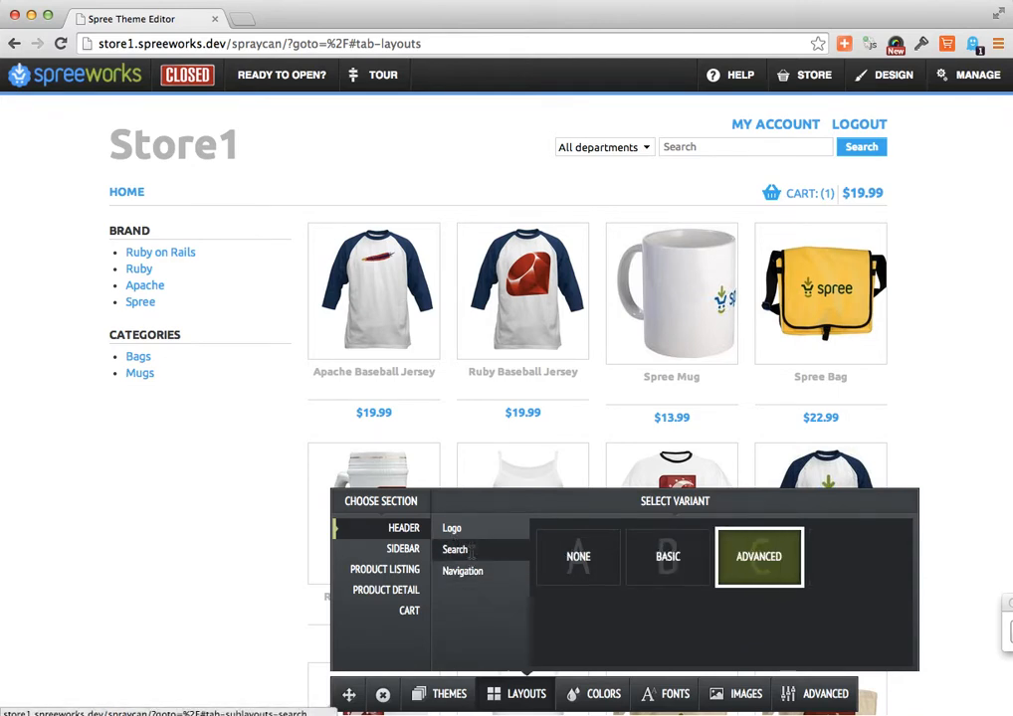
left_click(406, 548)
left_click(412, 569)
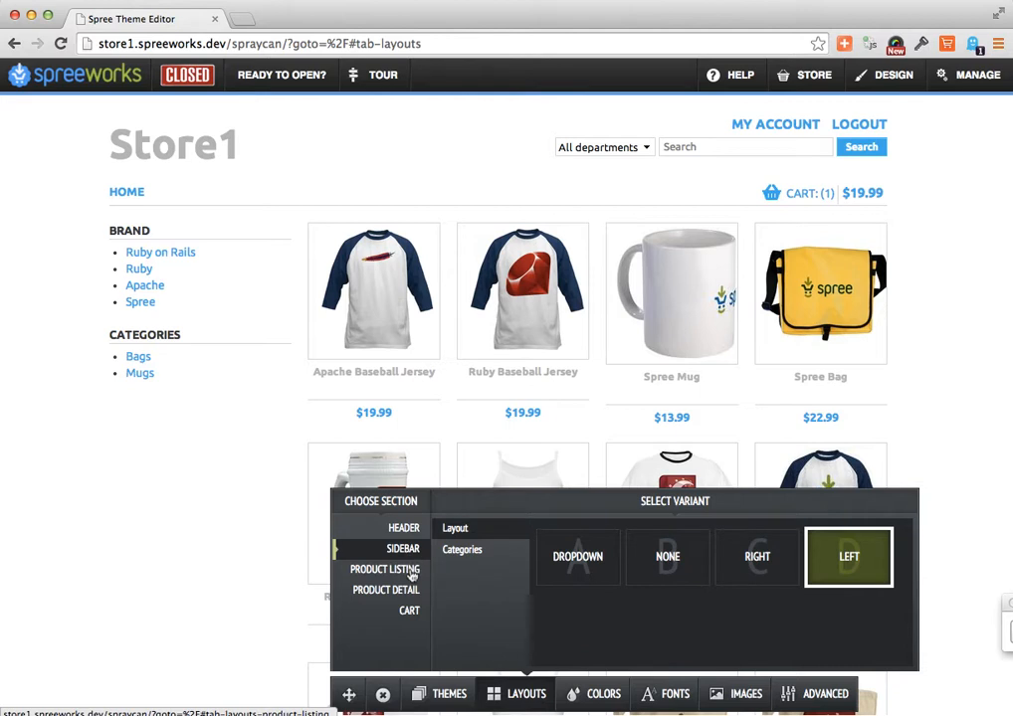
left_click(412, 591)
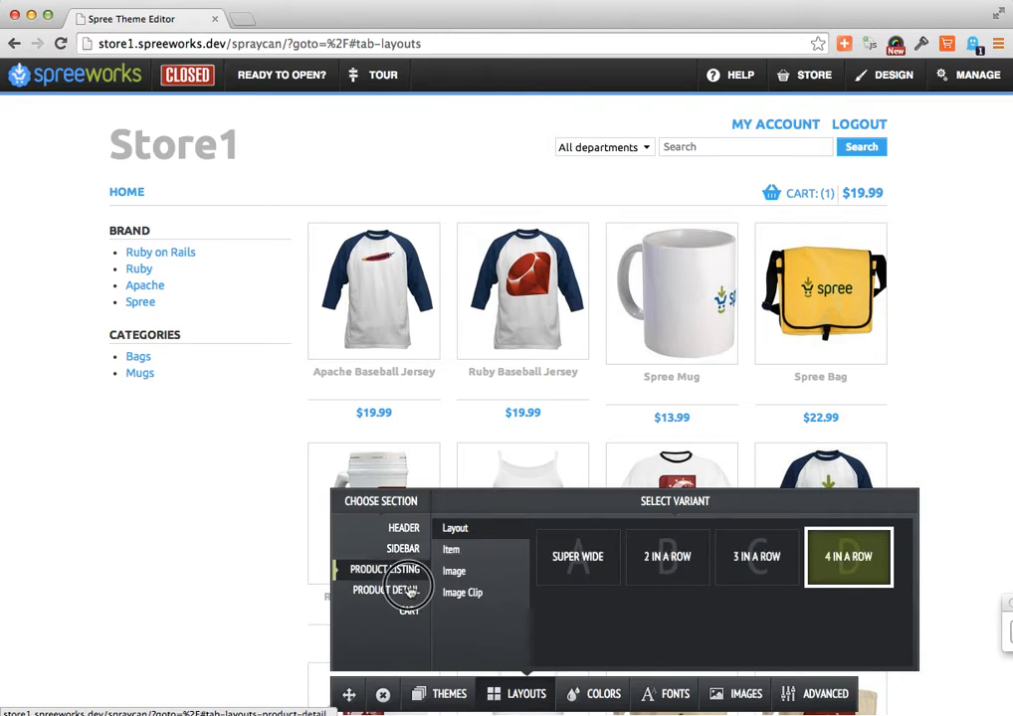
left_click(404, 529)
left_click(403, 549)
left_click(402, 575)
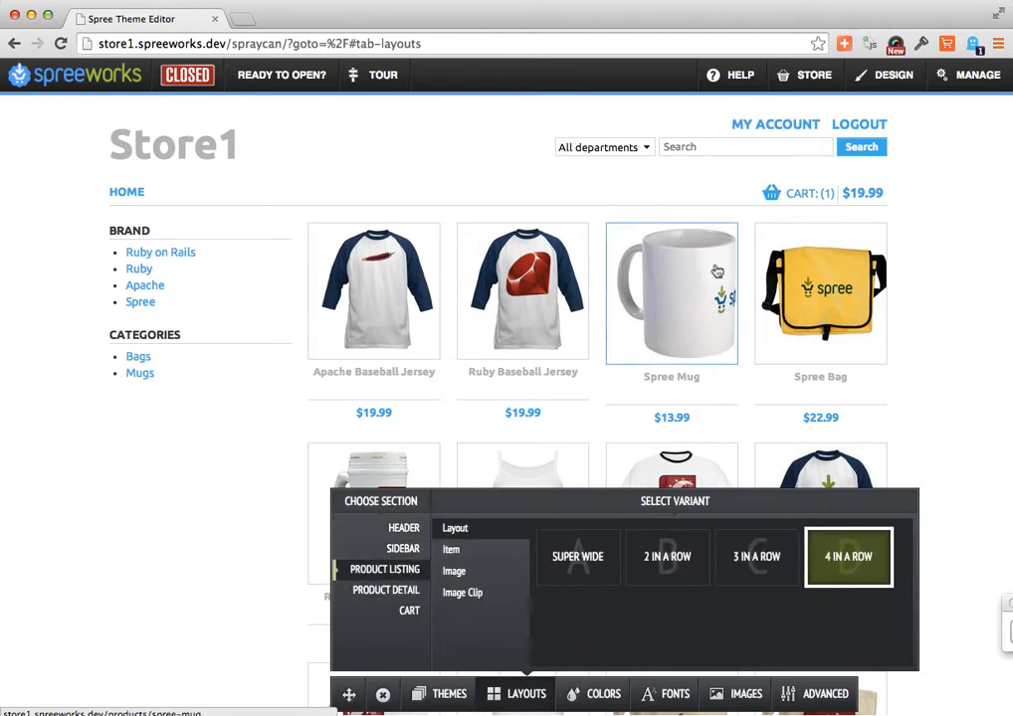
left_click(388, 591)
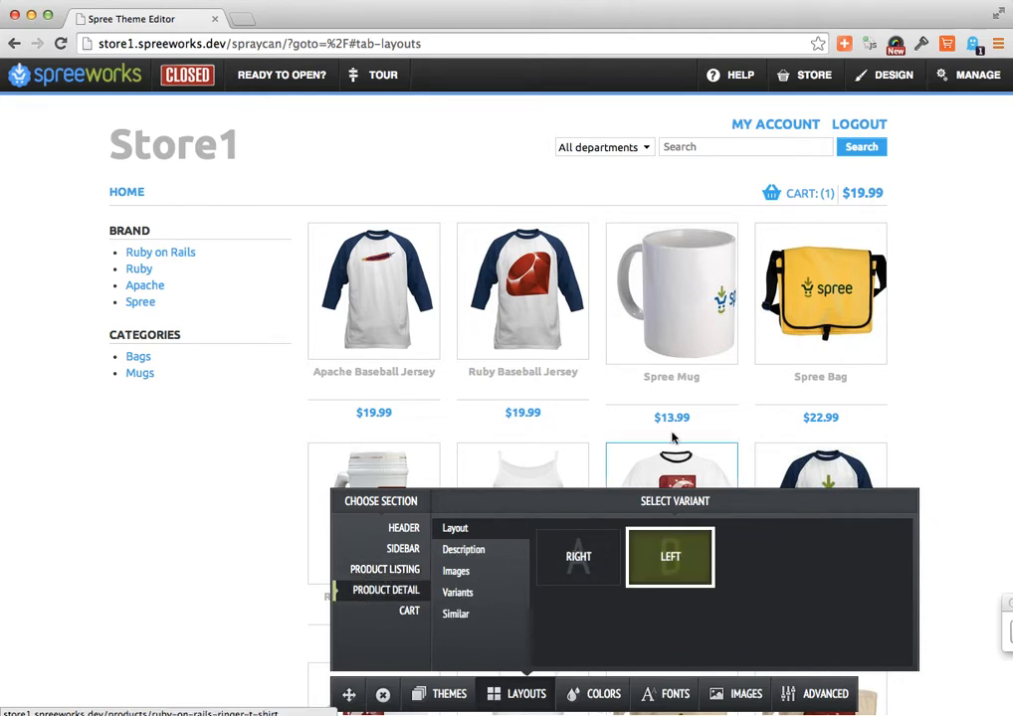
left_click(410, 612)
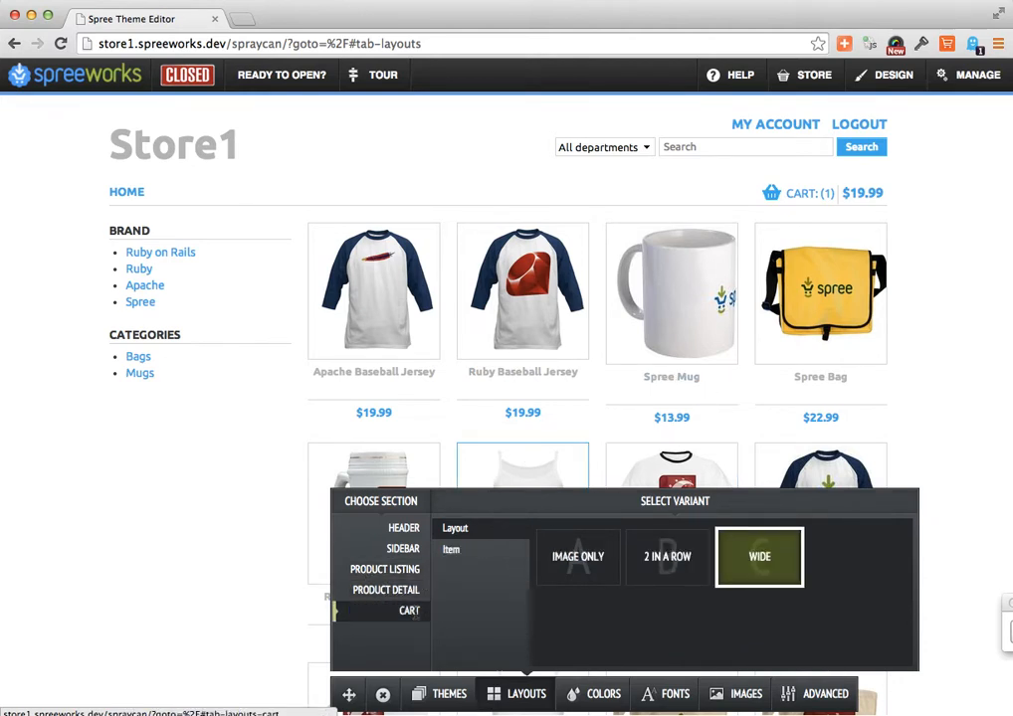
- Set the header's logo variant to Image Only and its navigation variant to None
left_click(404, 528)
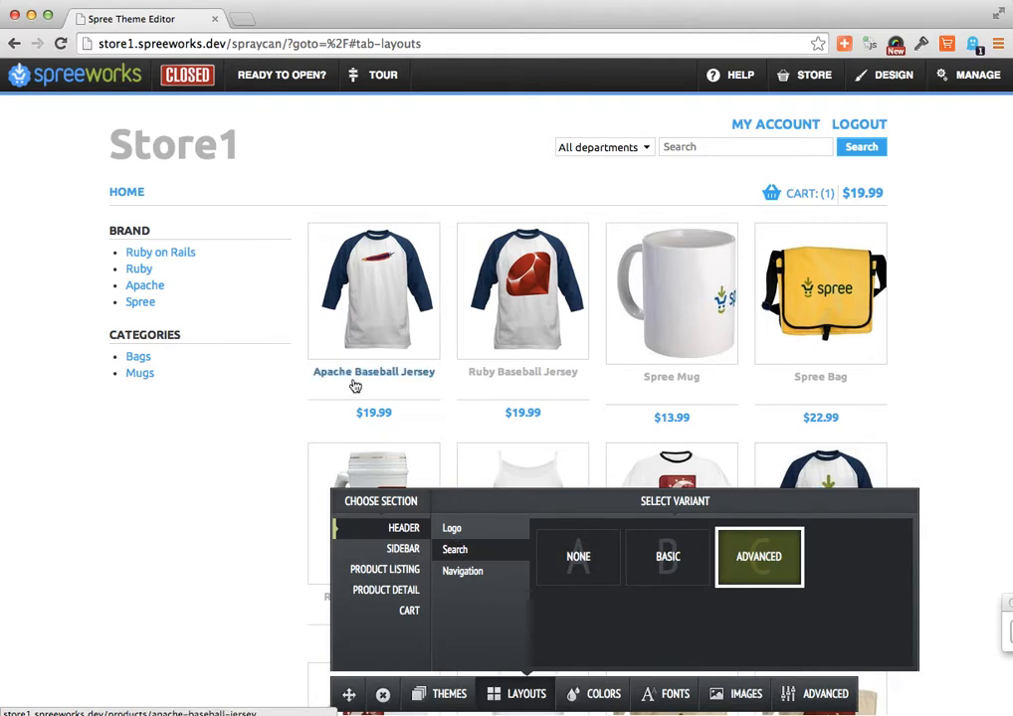
left_click(453, 528)
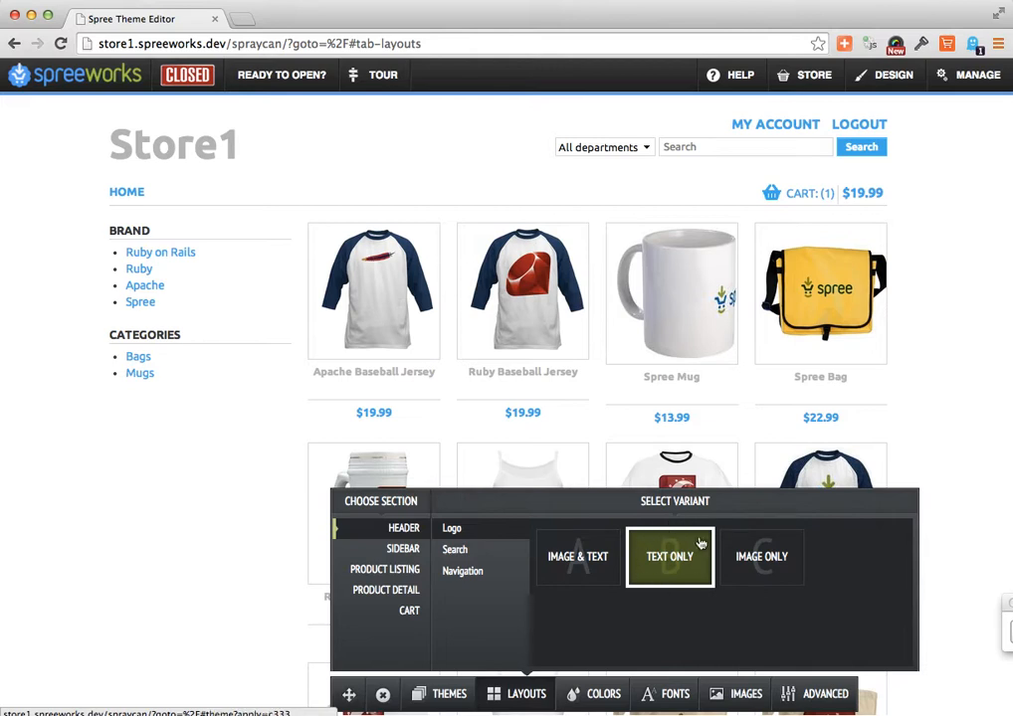
left_click(745, 581)
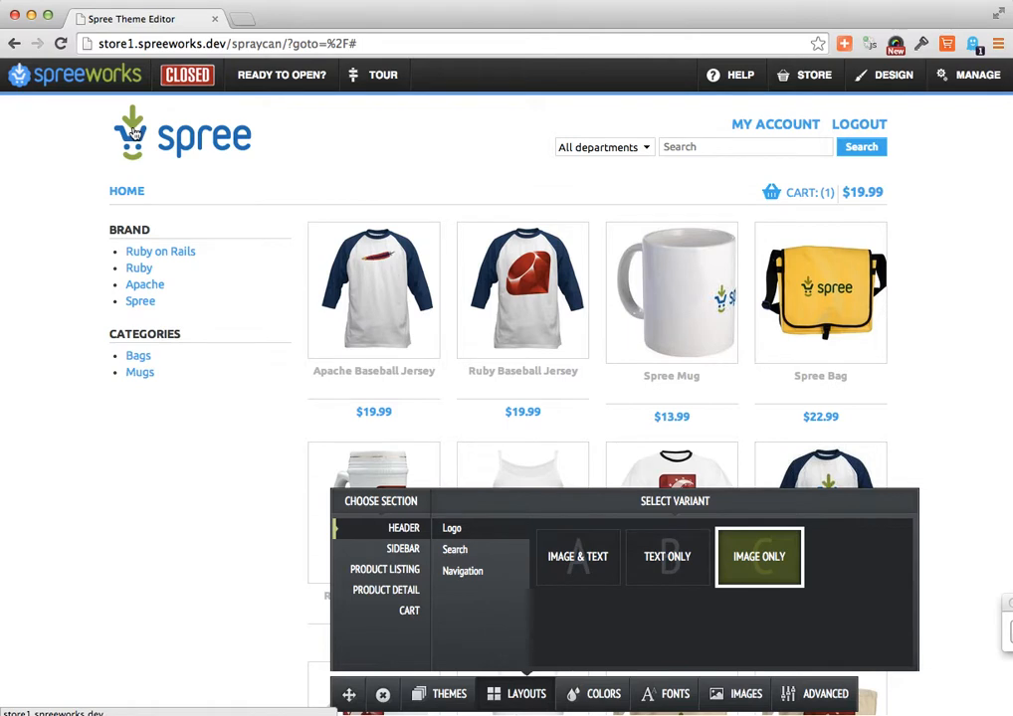
left_click(471, 572)
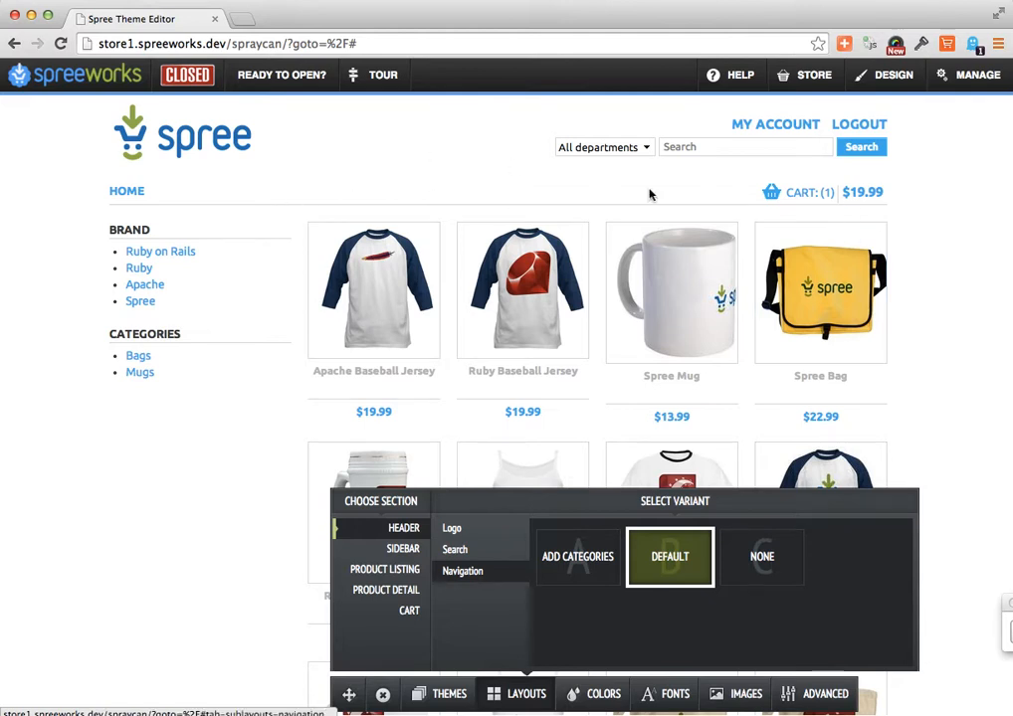
left_click(766, 557)
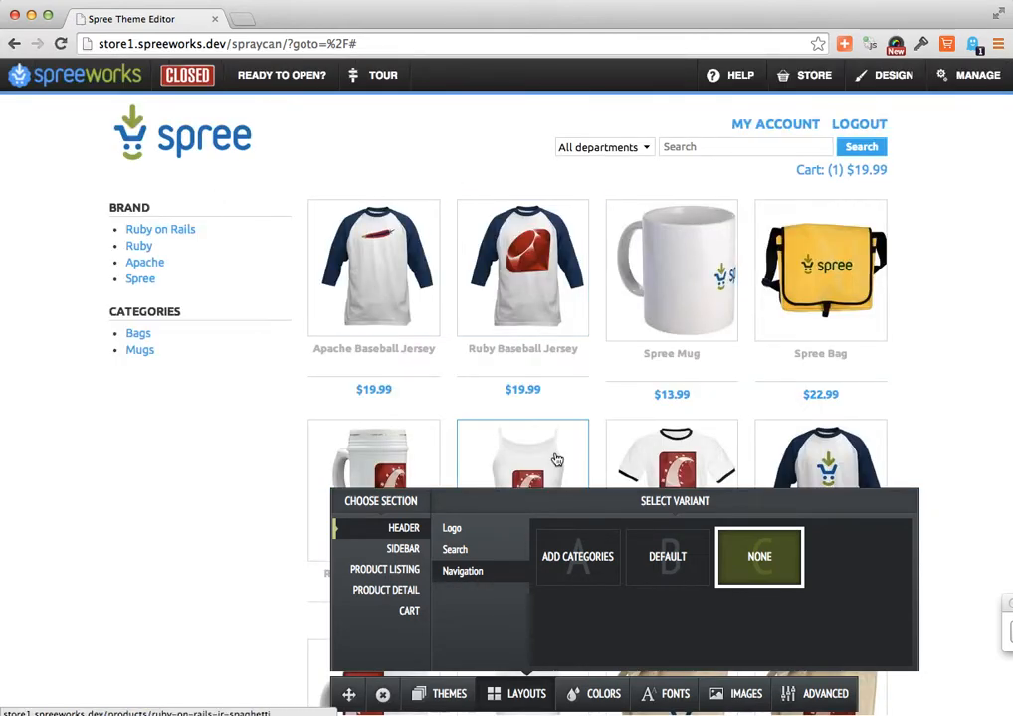
- Set the product listing layout to 2 in a Row and open the Apache Baseball Jersey's product page
left_click(395, 571)
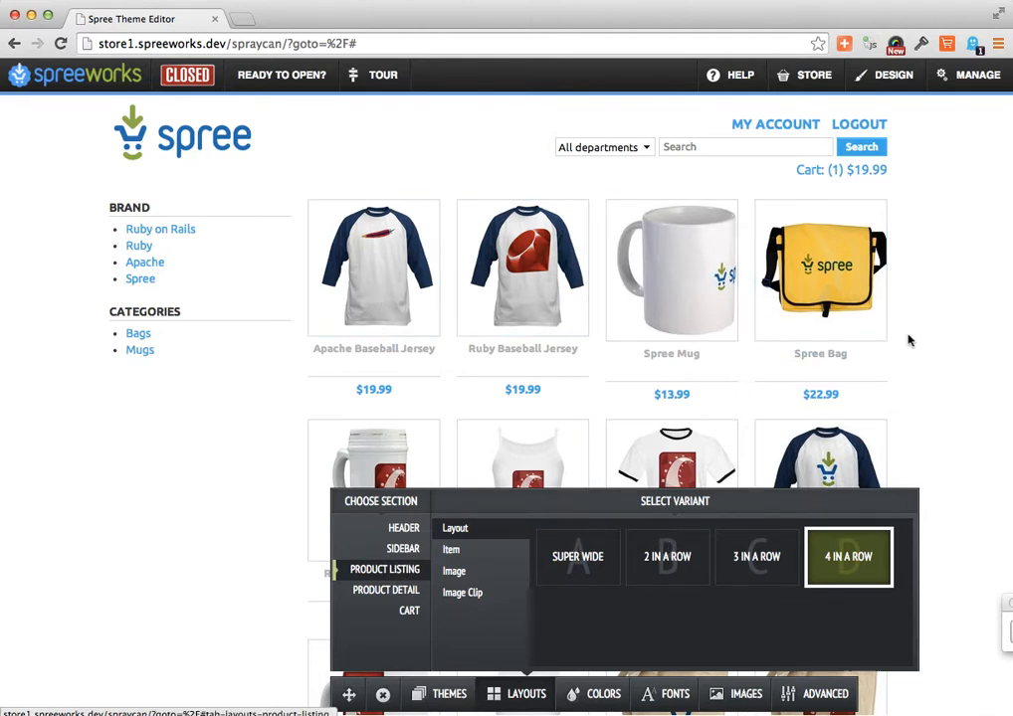
left_click(670, 577)
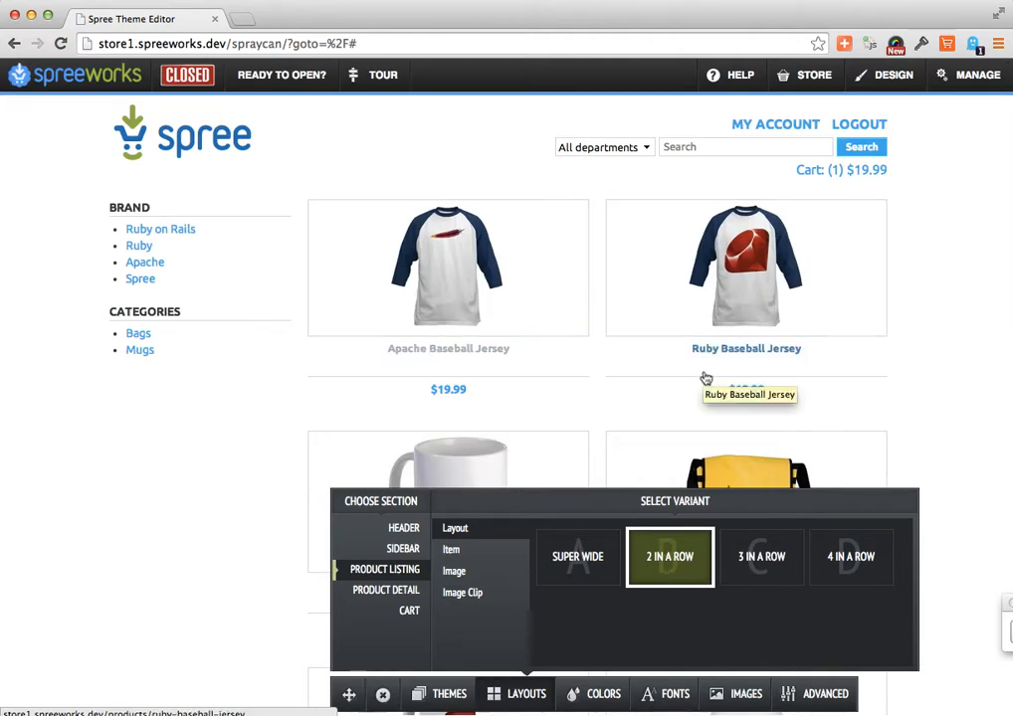
left_click(423, 273)
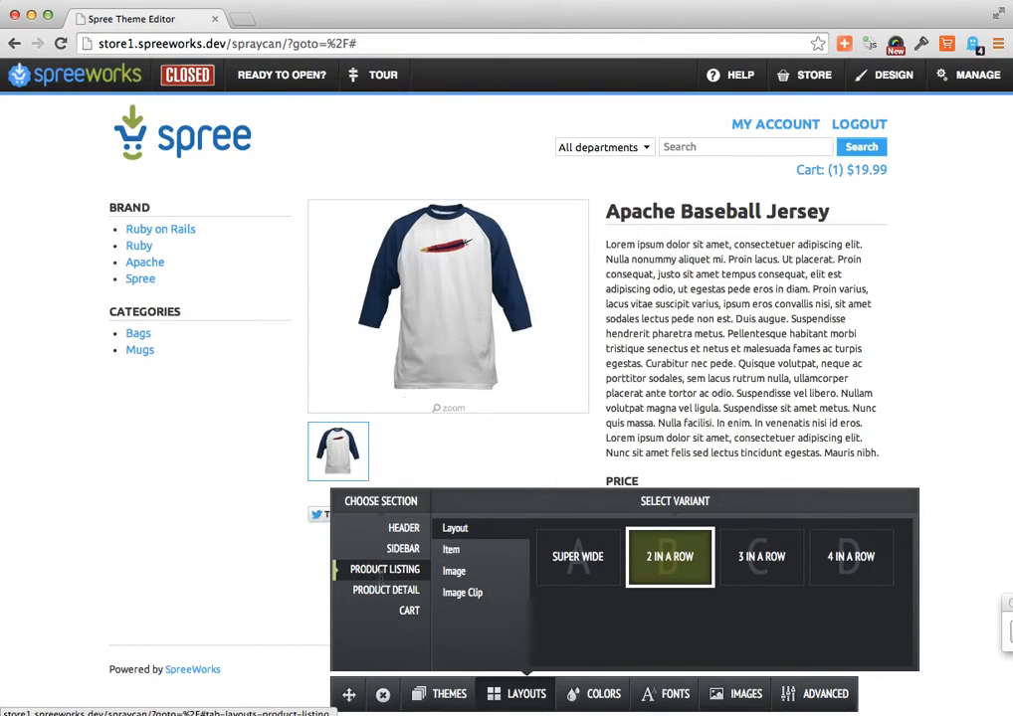
- Set the product detail section's description variant to Short
left_click(383, 590)
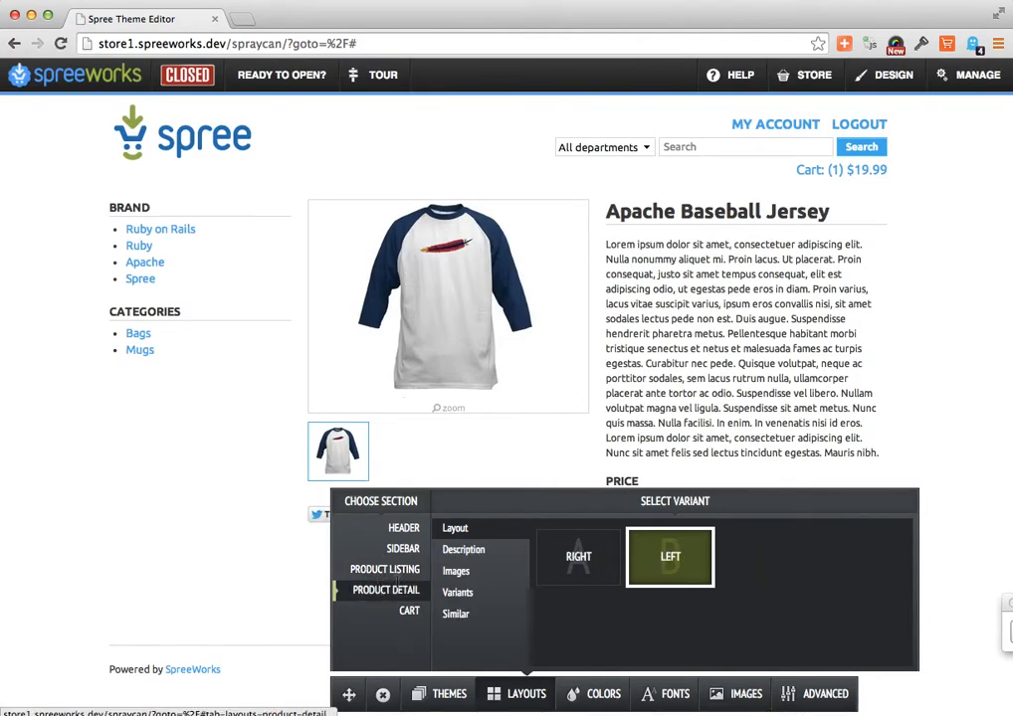
left_click(466, 549)
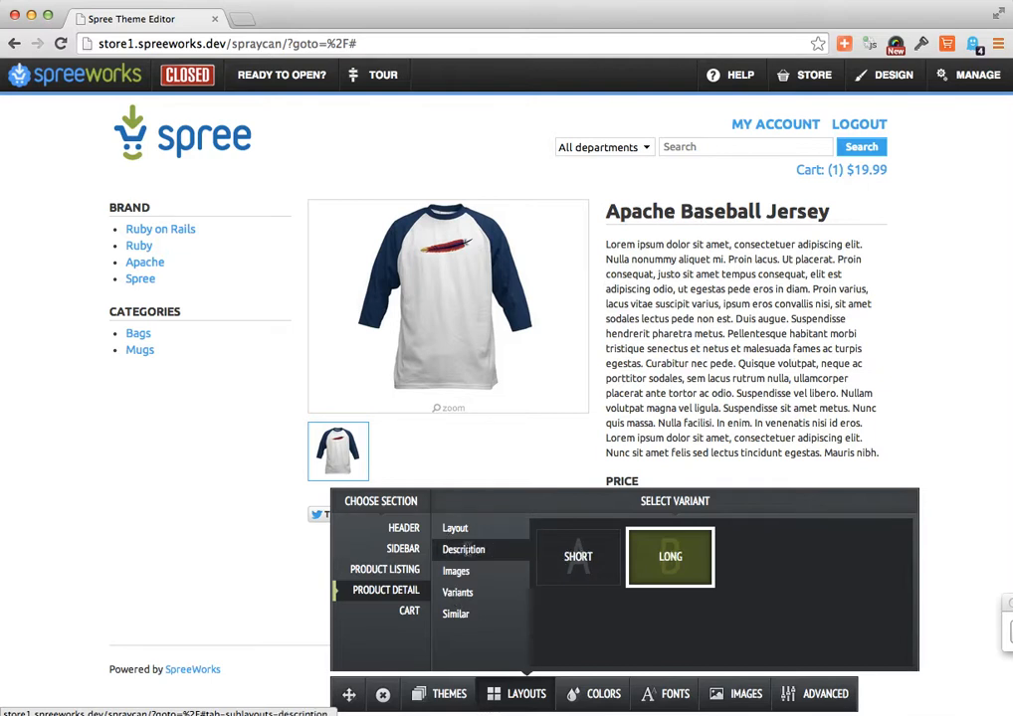
left_click(579, 569)
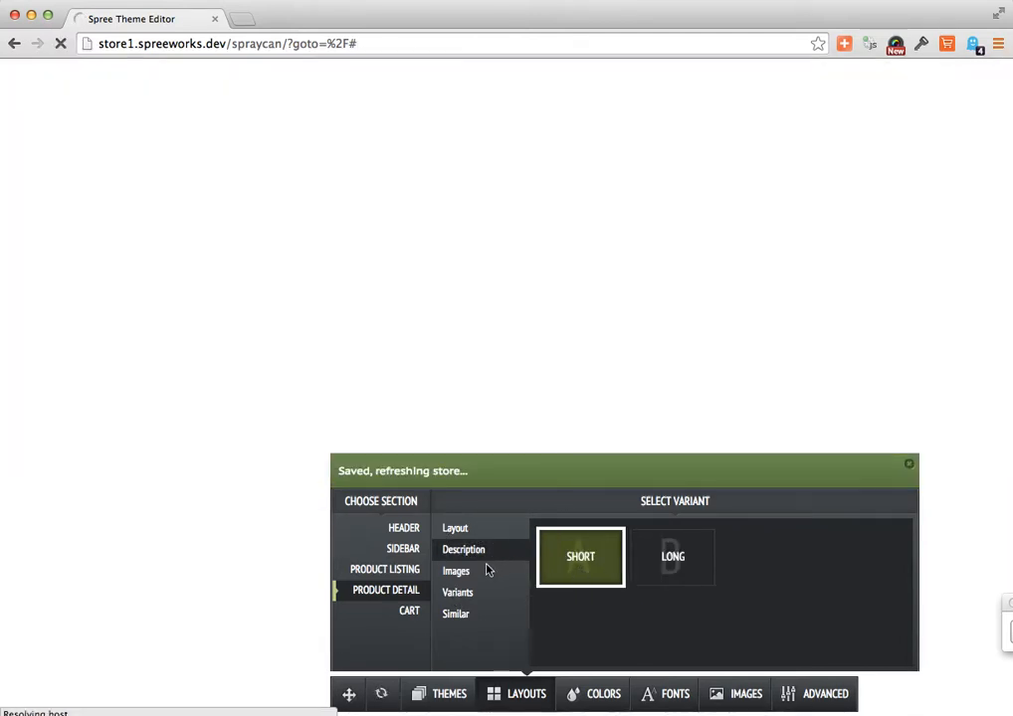
- Check the product detail's image and variant options, set its layout to Right, and return to the storefront home page
left_click(464, 573)
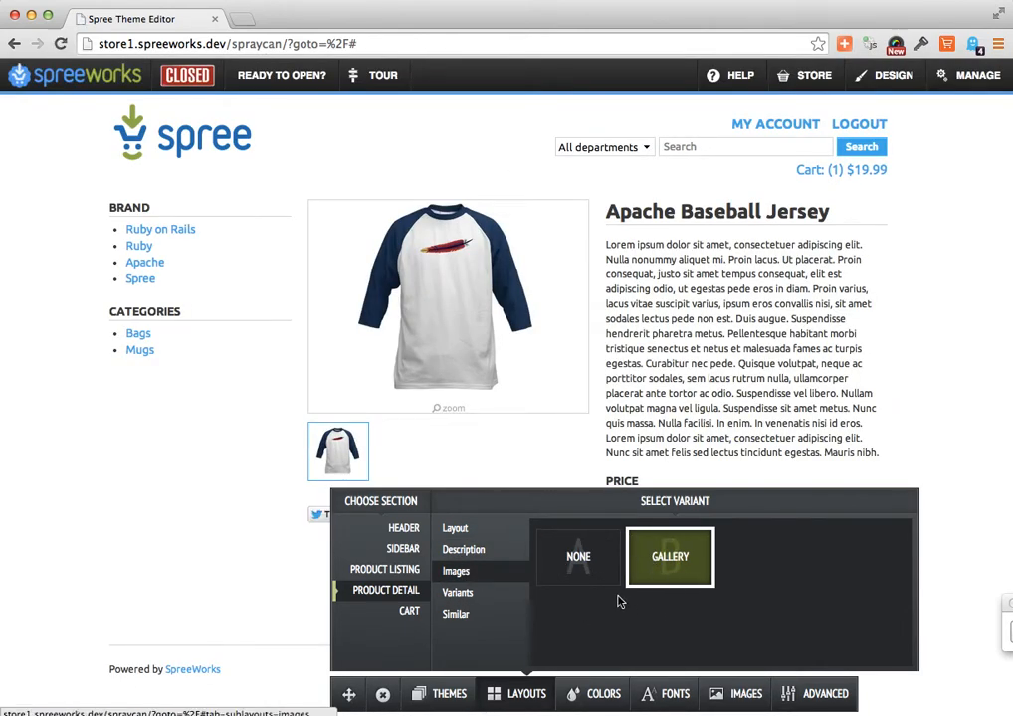
left_click(461, 593)
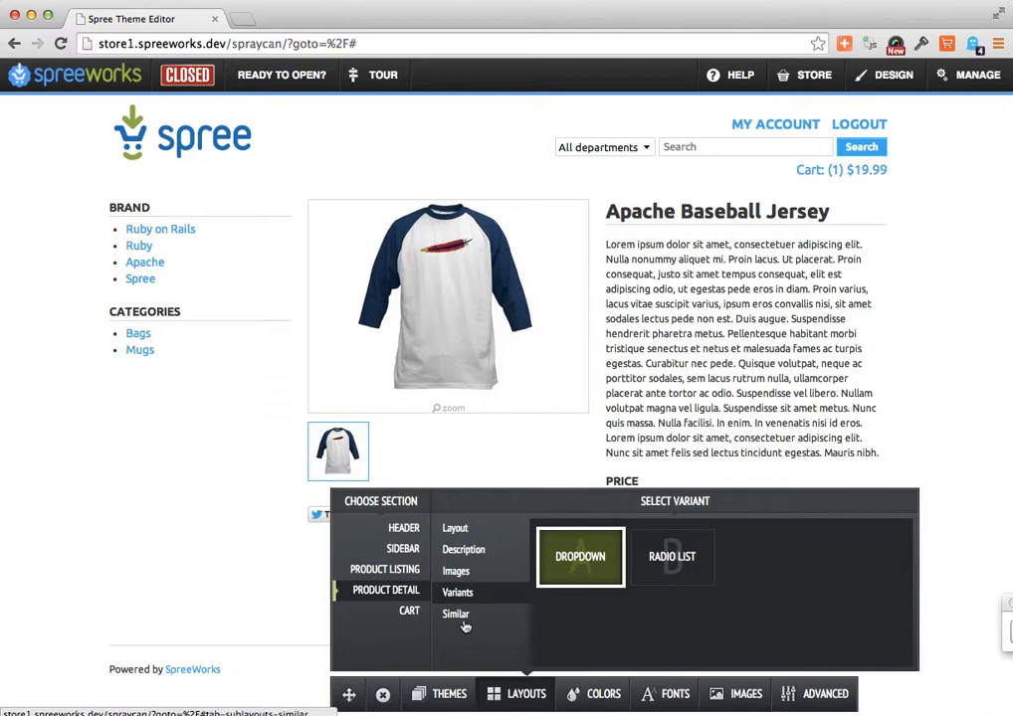
left_click(460, 528)
left_click(580, 557)
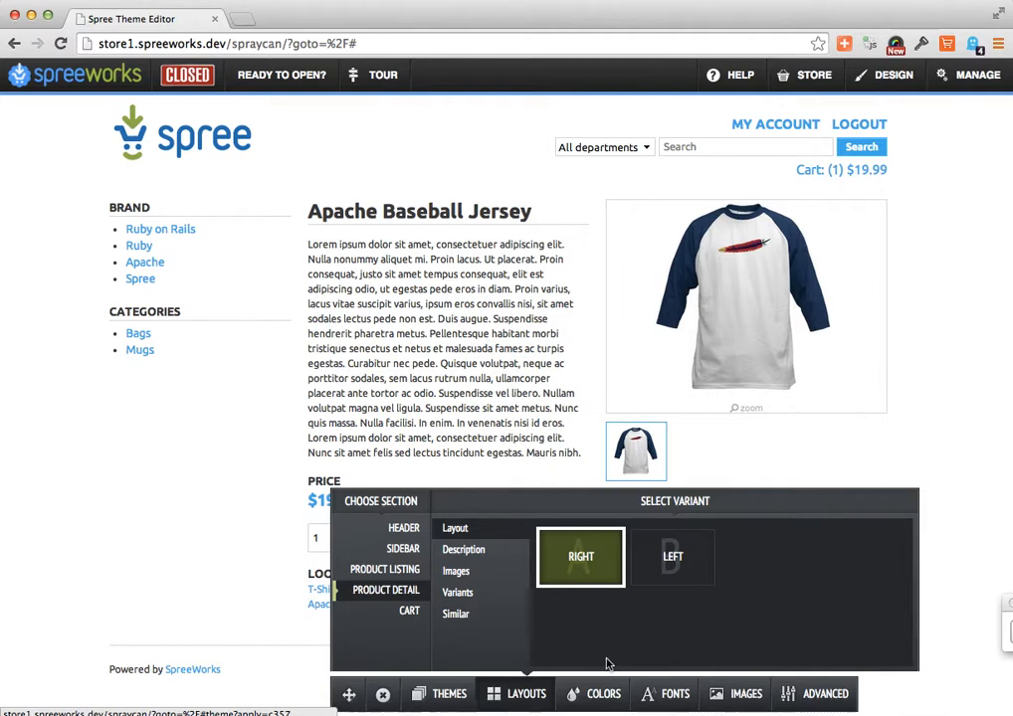
left_click(199, 161)
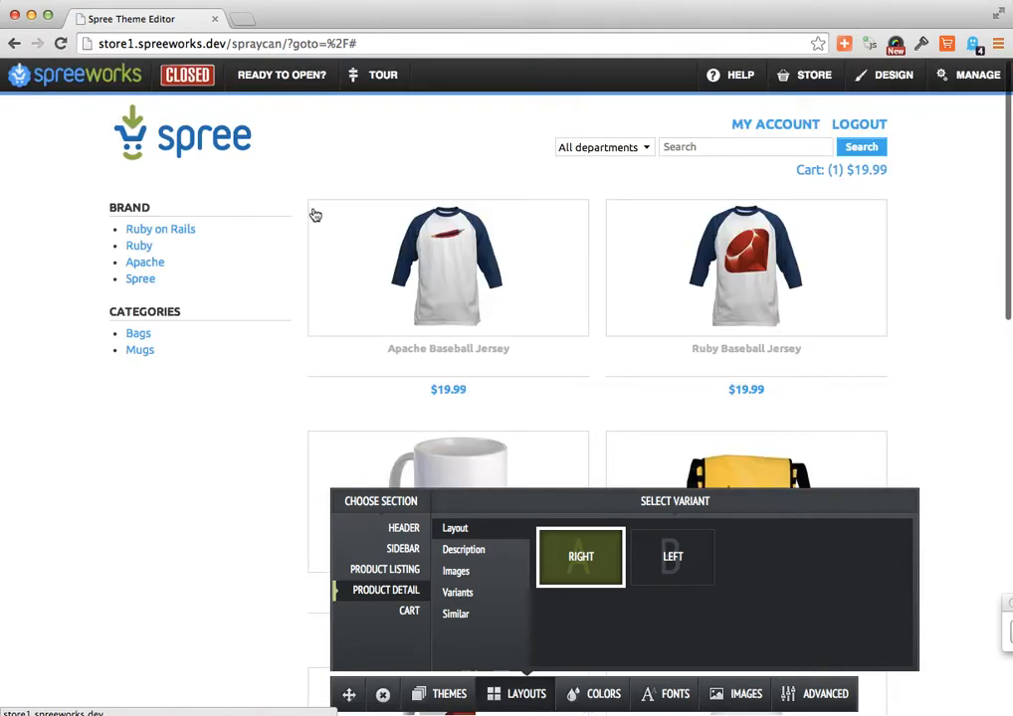
- Try the Light Retro and Custom Theme 2 color palettes on the store, ending on Light Retro
left_click(590, 694)
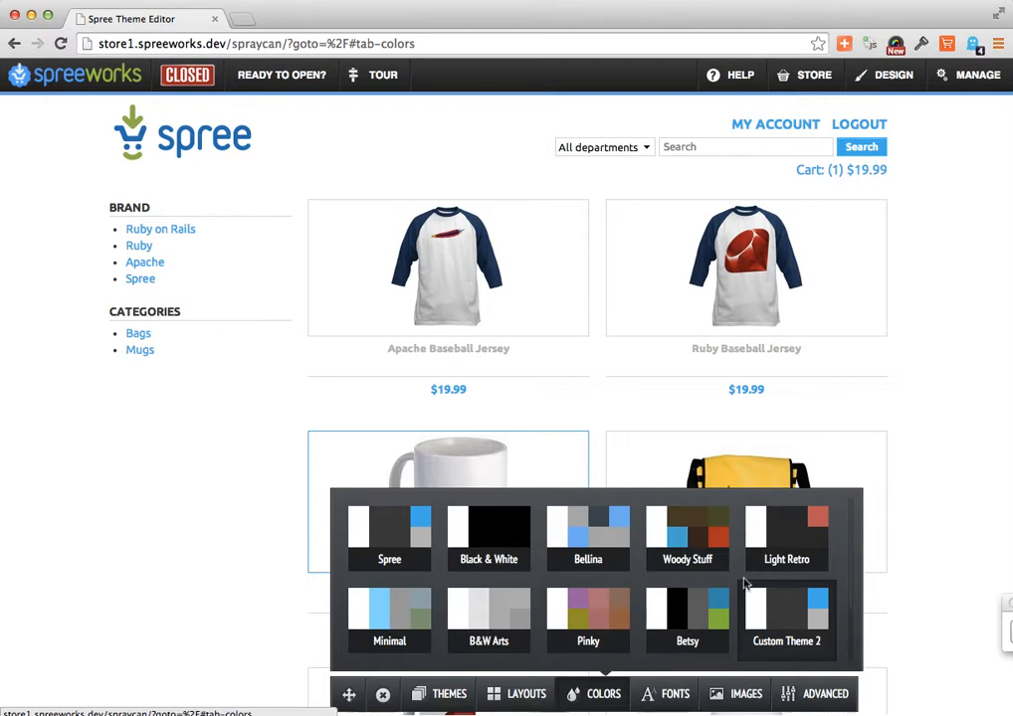
mouse_move(758, 640)
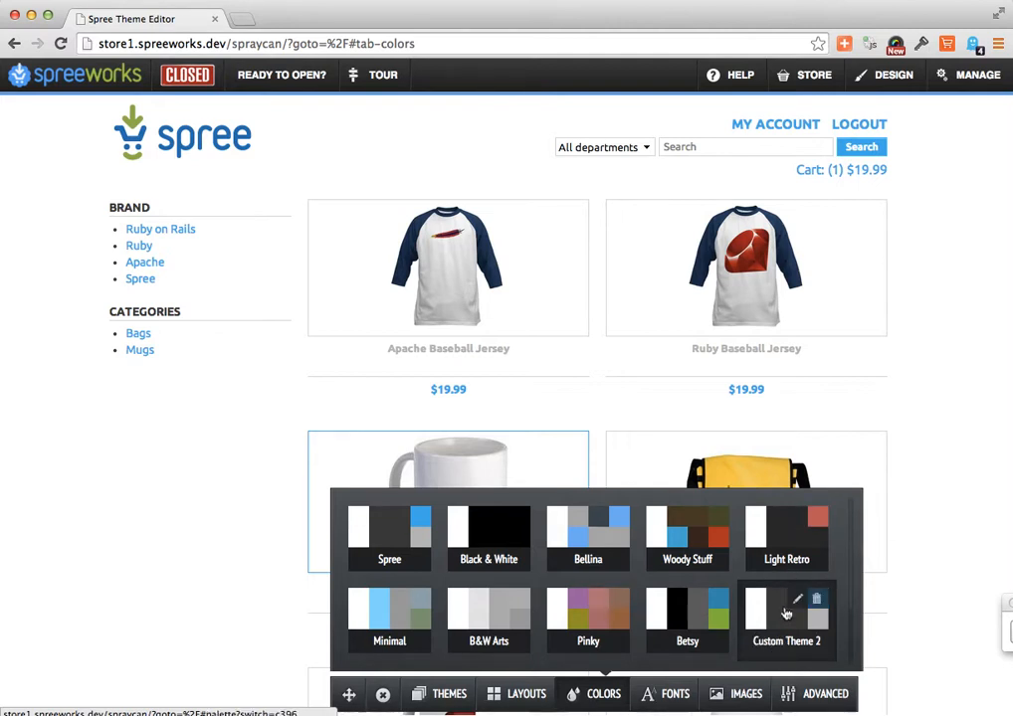
left_click(780, 567)
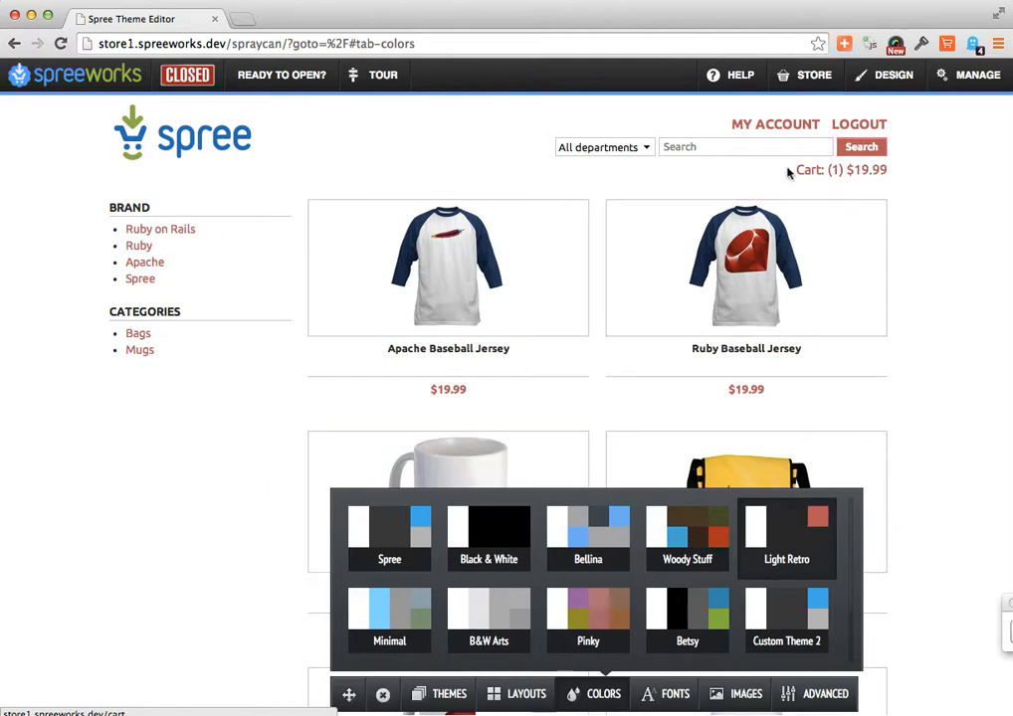
left_click(789, 622)
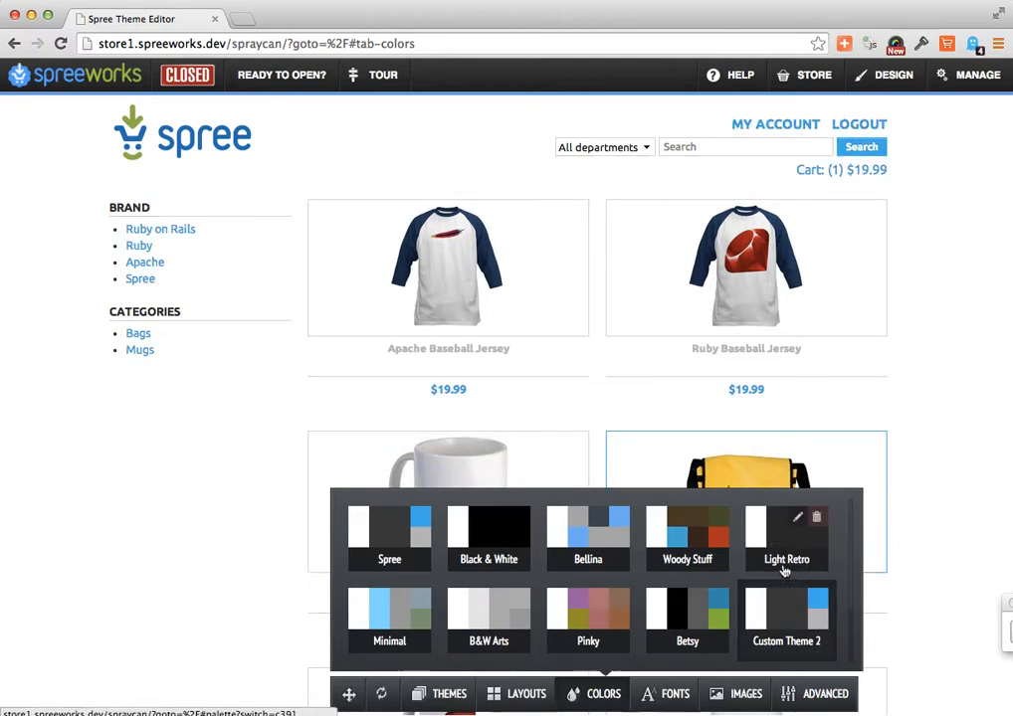
left_click(784, 565)
- Edit the Light Retro palette, shift its text link color to the orange-red #cf6759, and return to the palette list
left_click(802, 518)
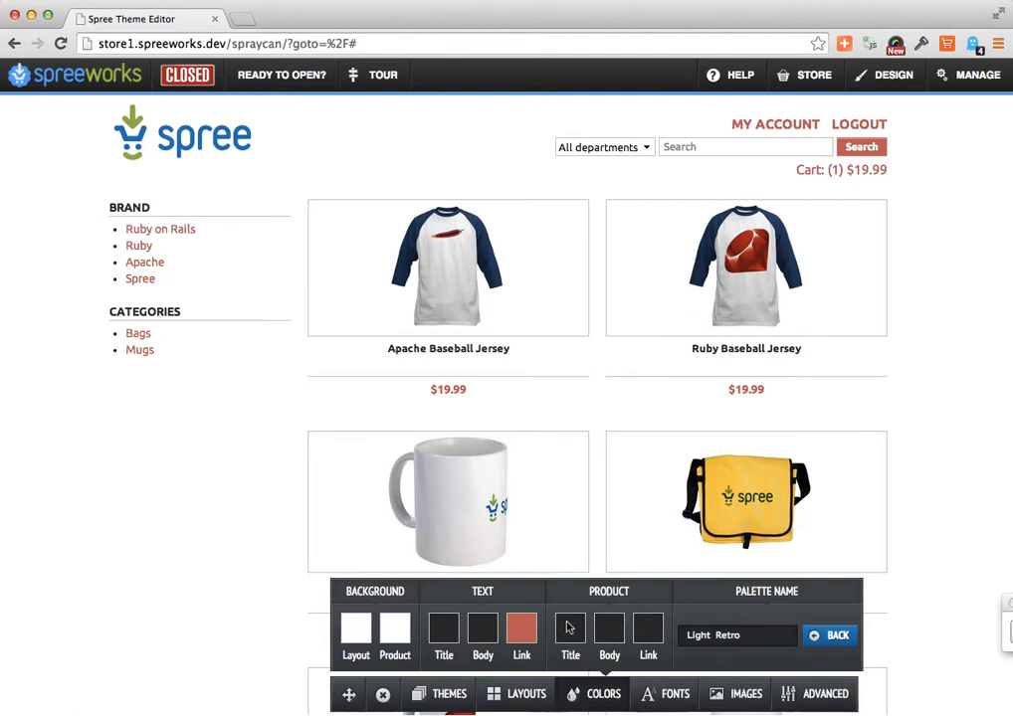
left_click(524, 636)
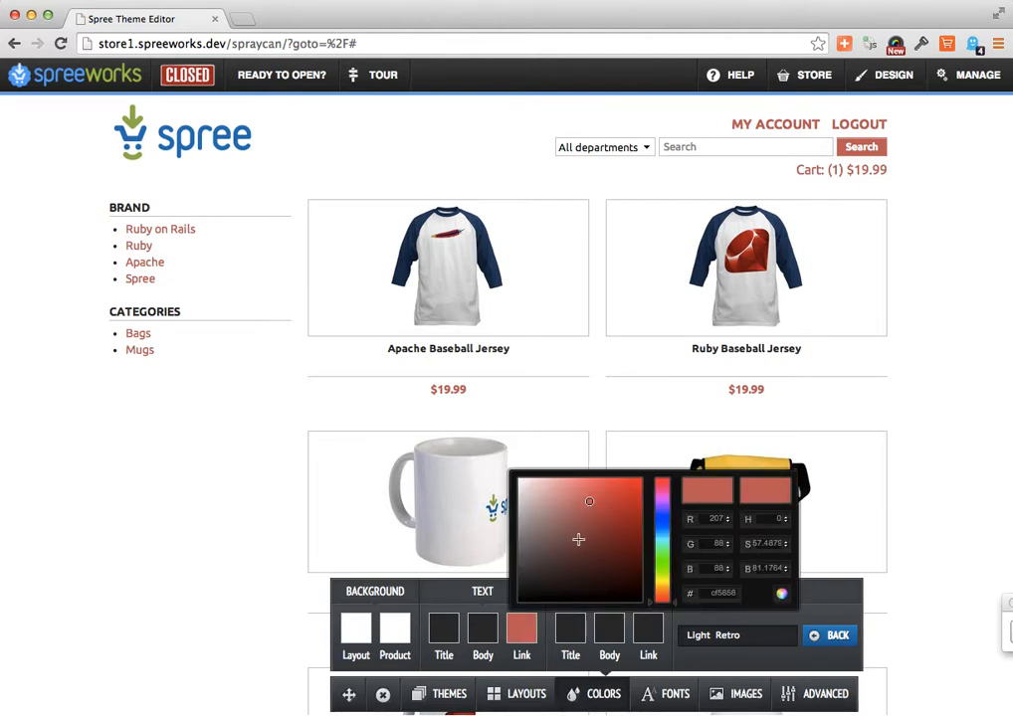
left_click(661, 522)
left_click_drag(662, 522, 663, 600)
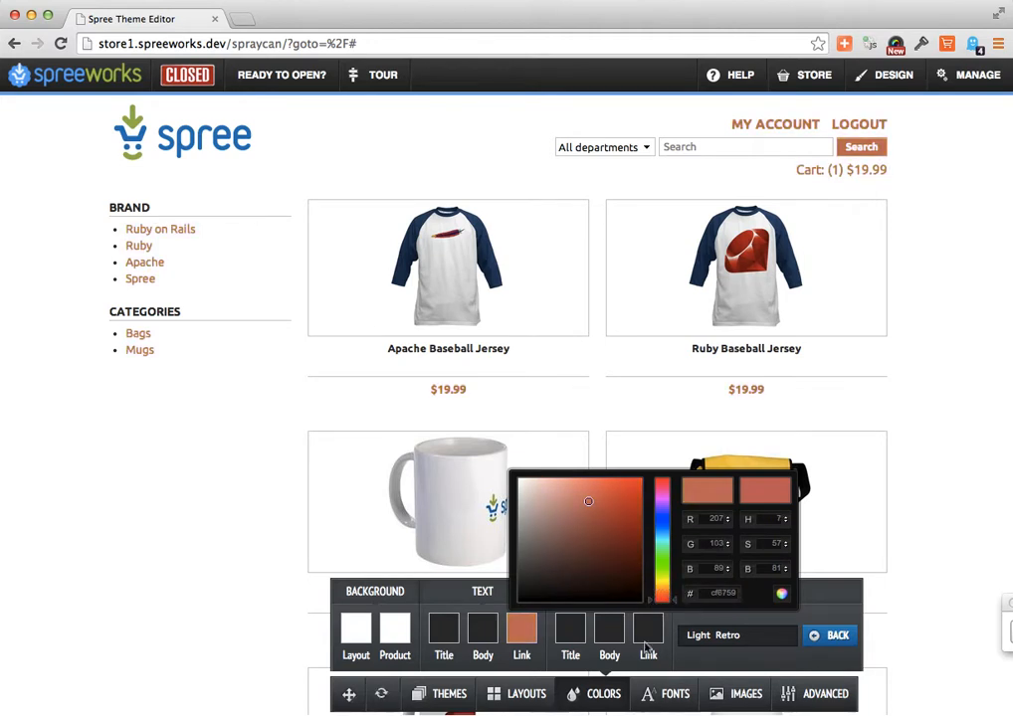
left_click(537, 666)
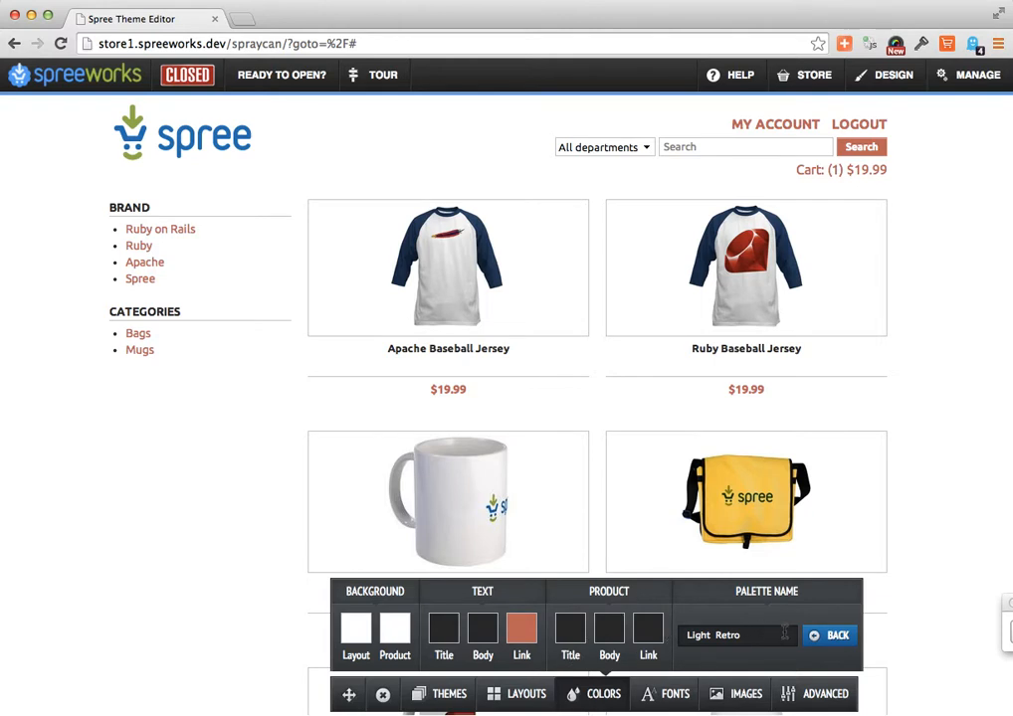
left_click(839, 636)
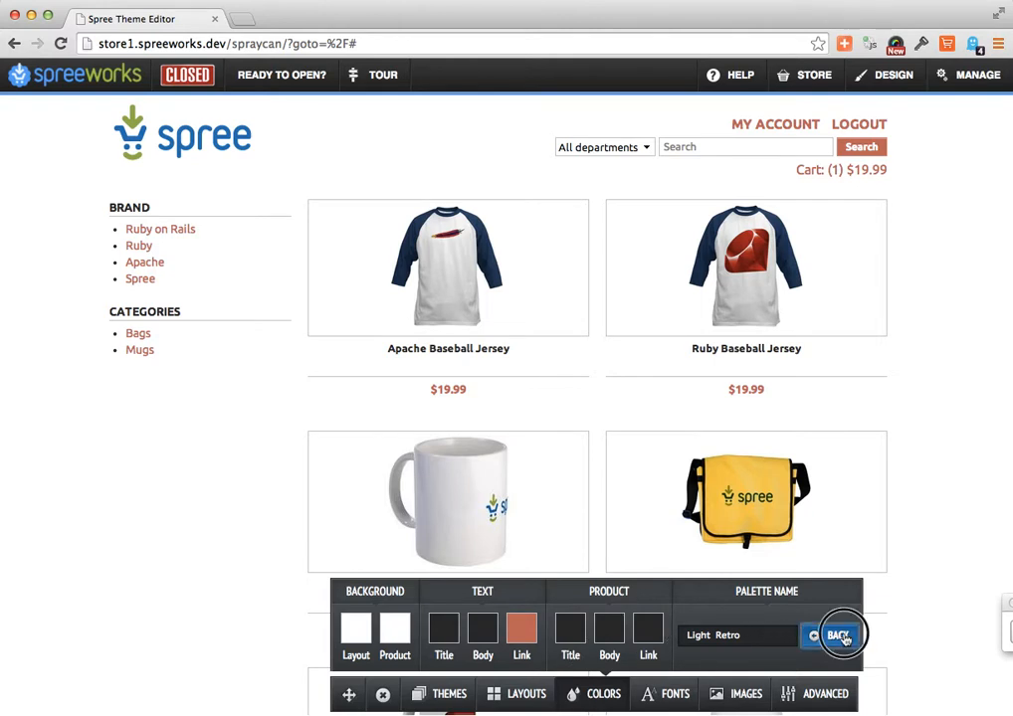
- Browse the store name font choices, and enlarge the product list's name text to 25 px and price text to 34 px
left_click(673, 694)
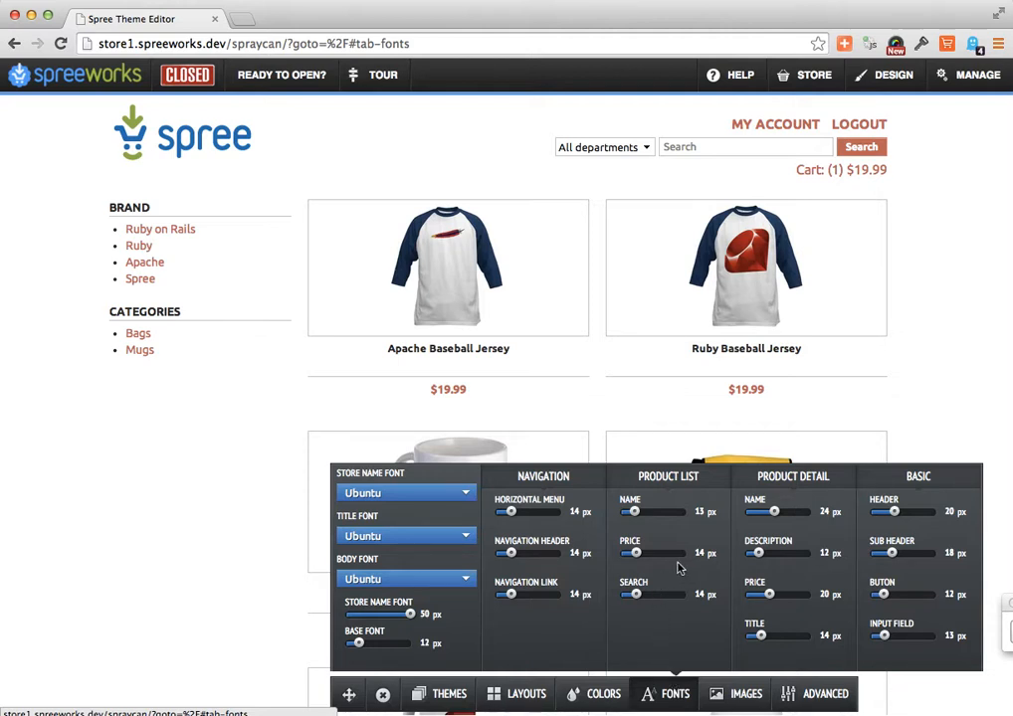
left_click(423, 494)
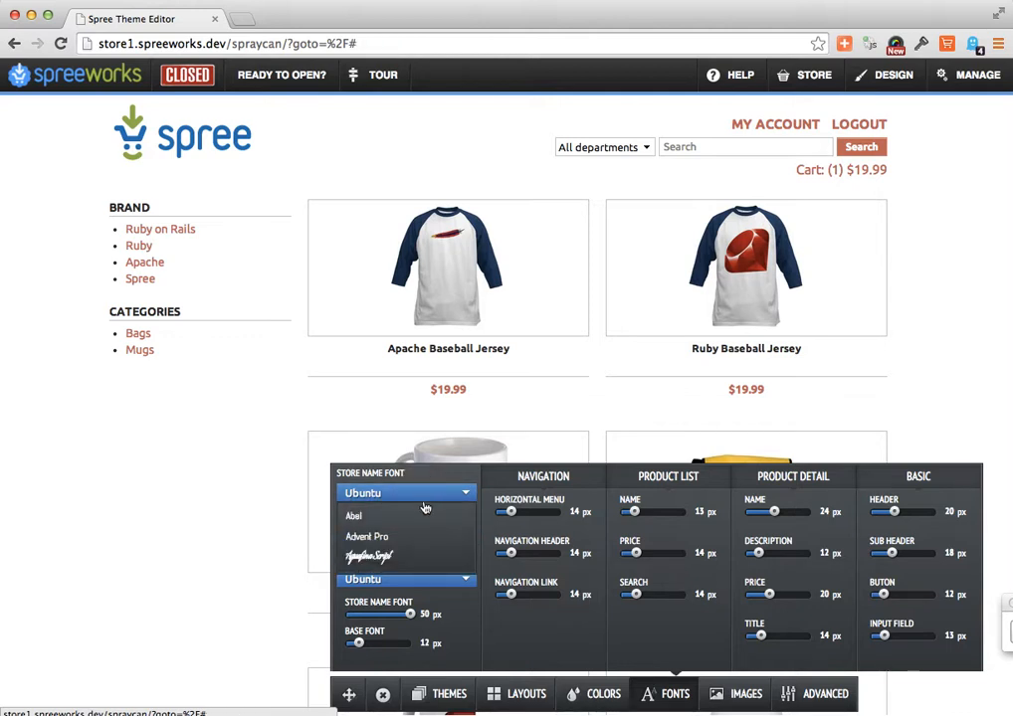
scroll(426, 545, "down", 2)
scroll(426, 546, "down", 5)
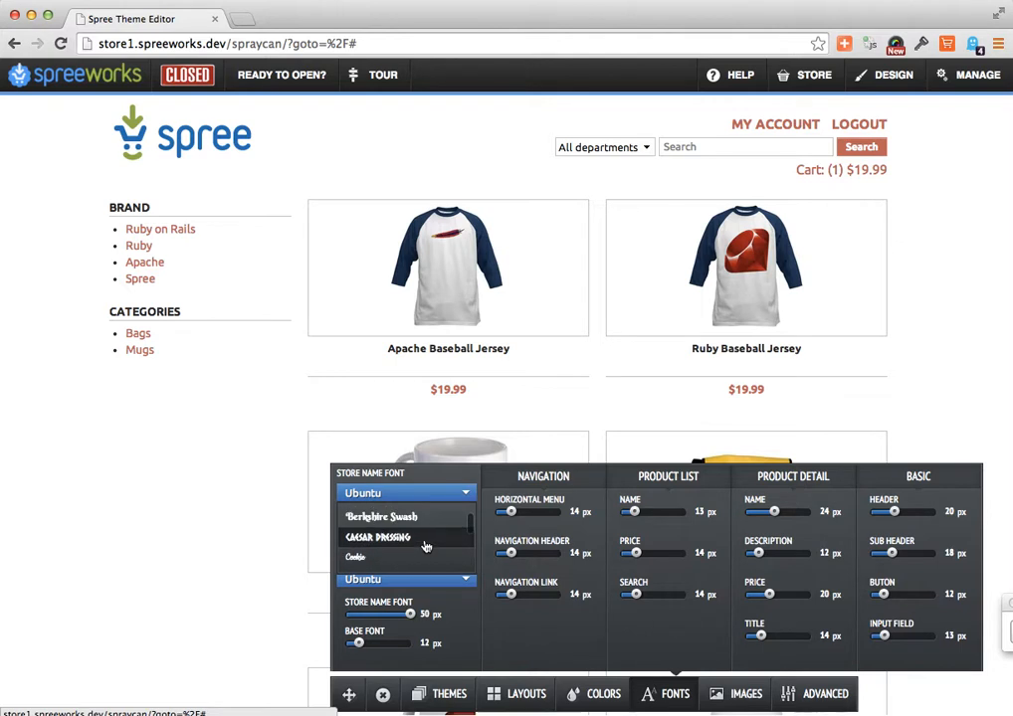
scroll(426, 546, "down", 1)
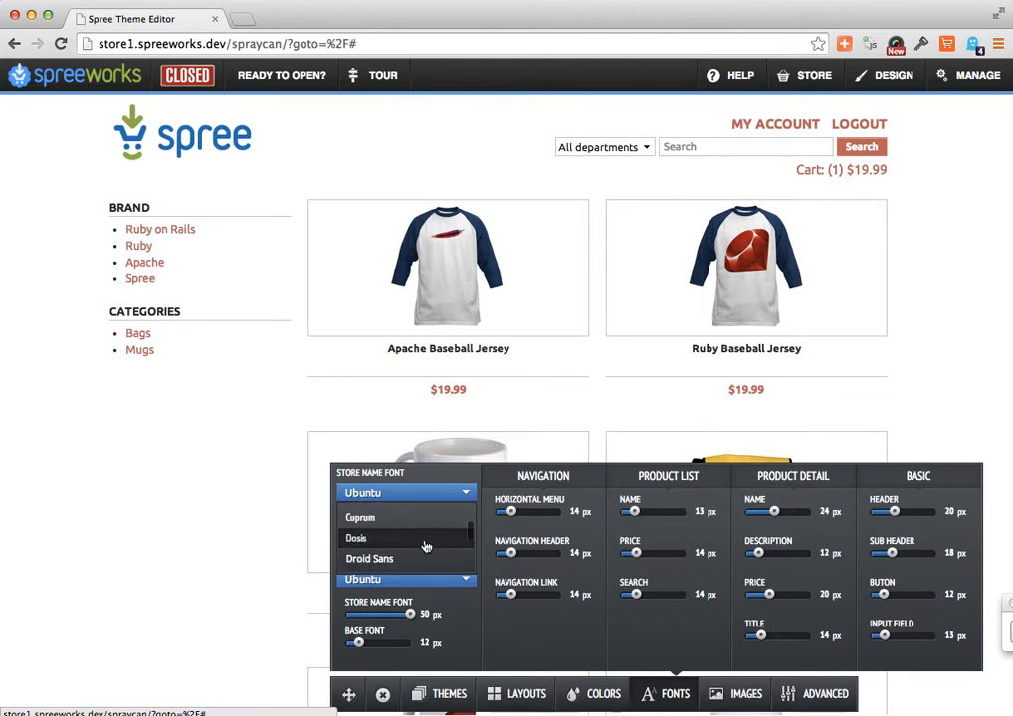
scroll(428, 542, "up", 10)
left_click(466, 480)
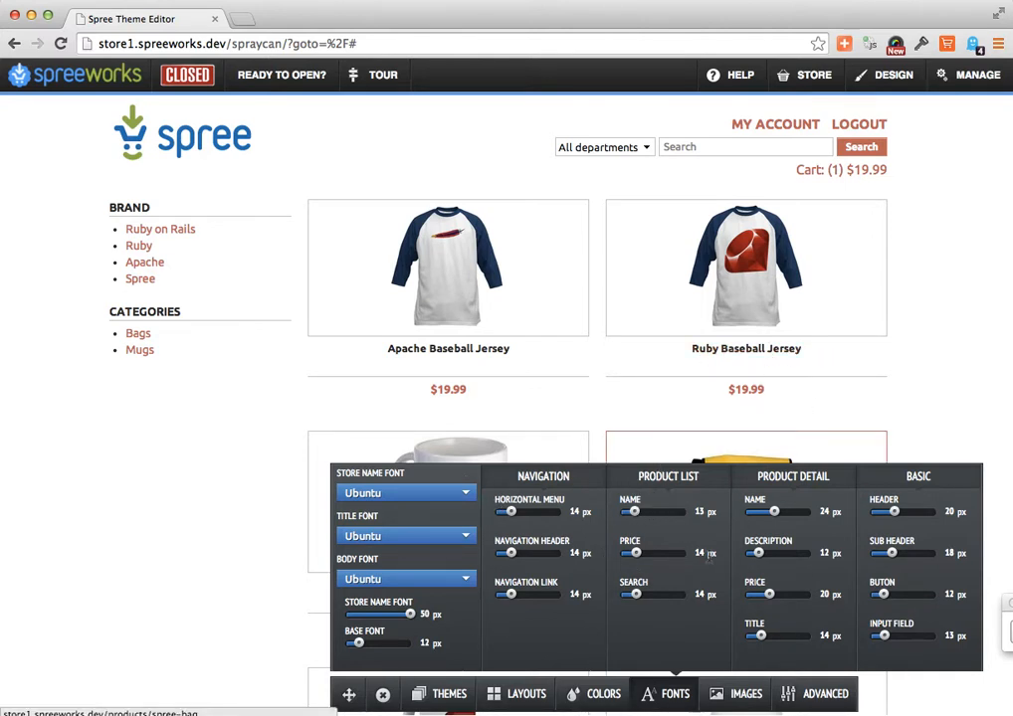
left_click_drag(637, 513, 663, 555)
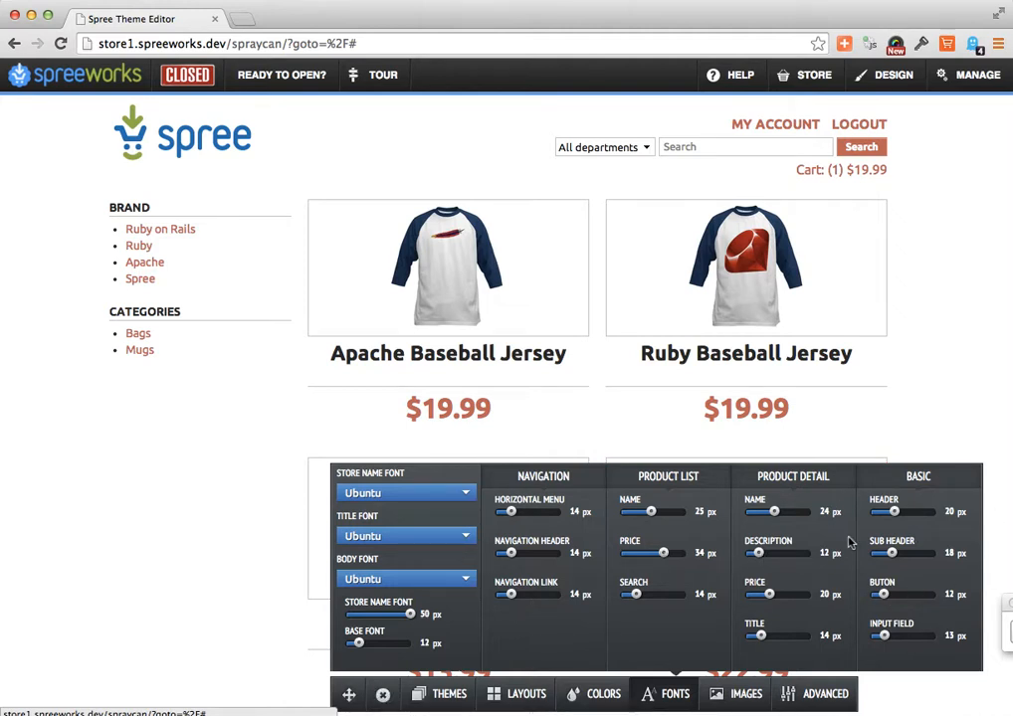
- Replace the store's logo image with retro_store_logo.png from the Dropbox folder
left_click(738, 699)
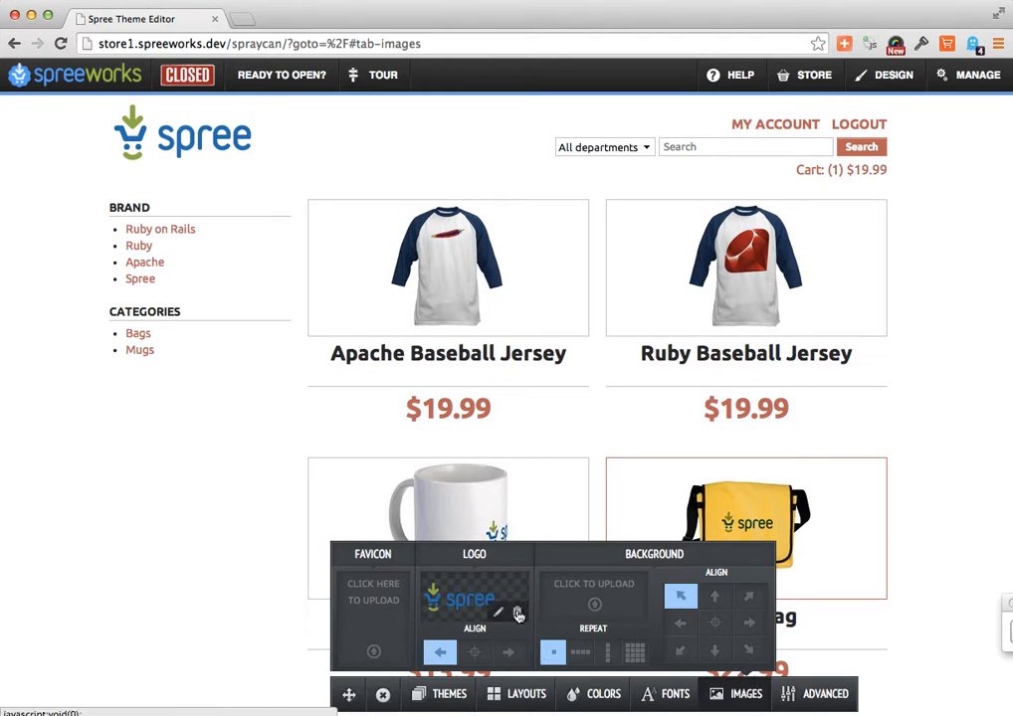
left_click(518, 613)
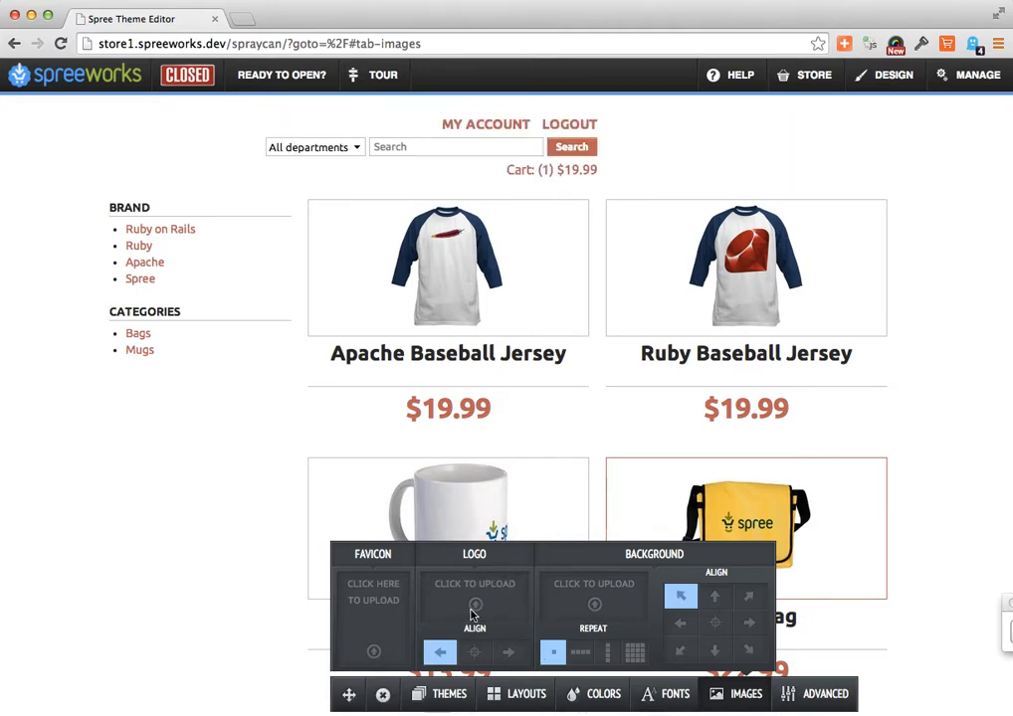
left_click(475, 607)
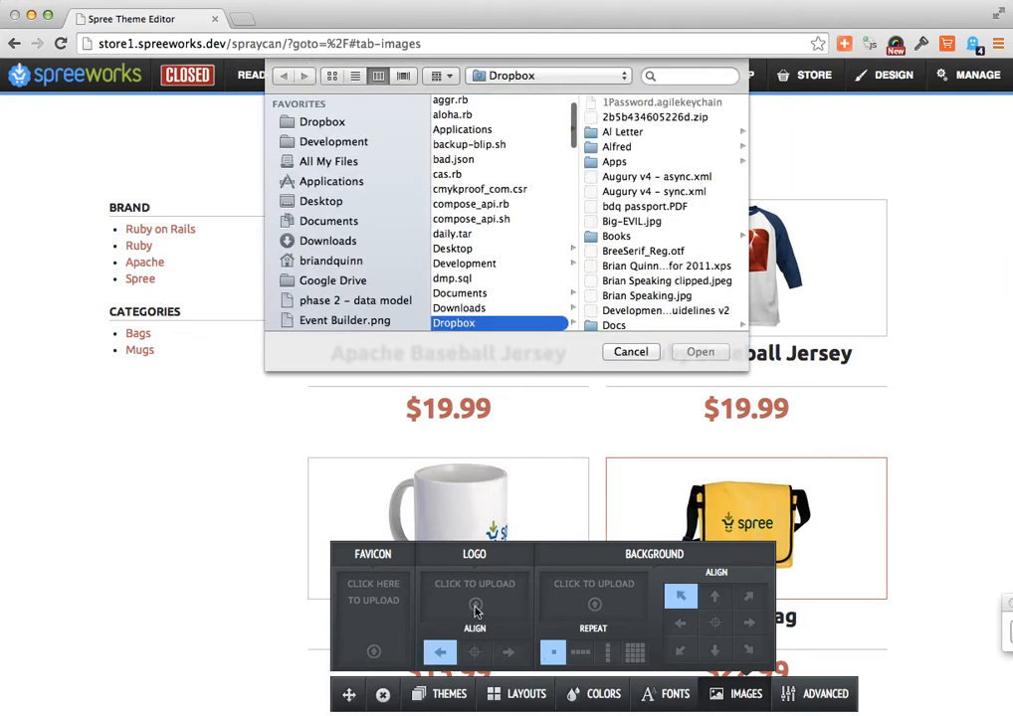
scroll(607, 250, "down", 15)
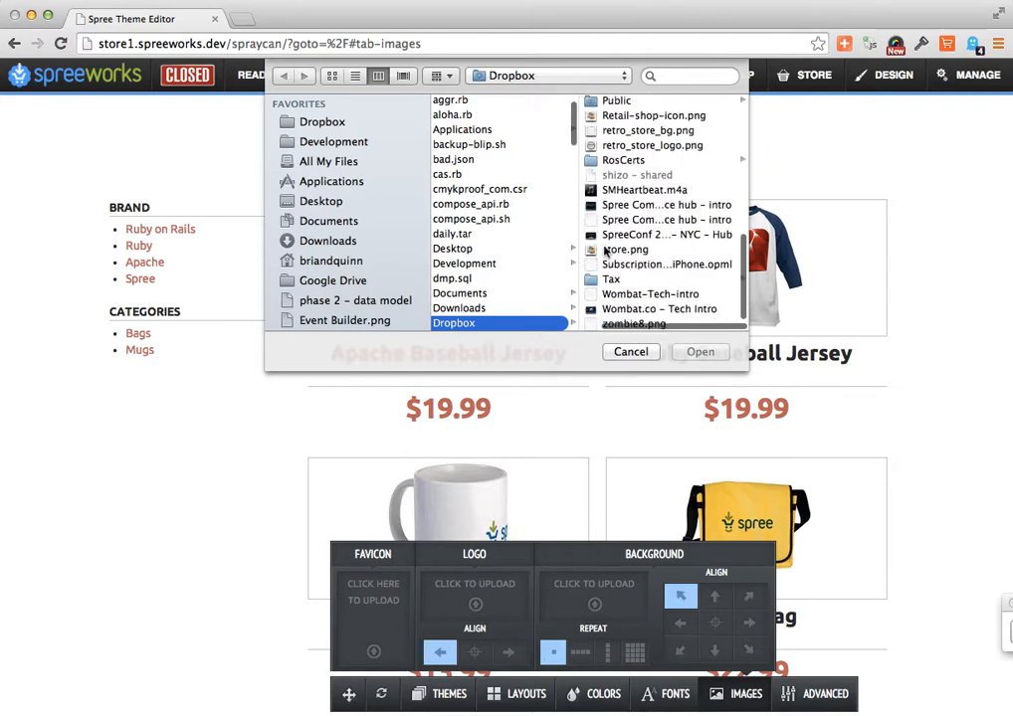
double_click(652, 144)
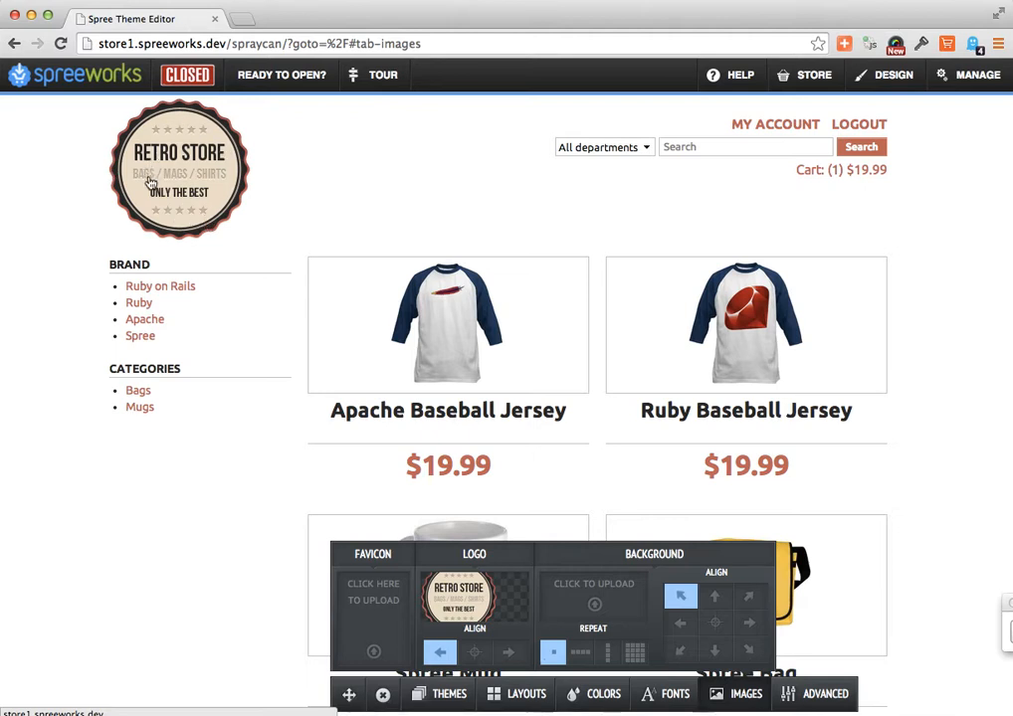
- Upload retro_store_bg.png from the Dropbox folder as the store's background image
left_click(595, 607)
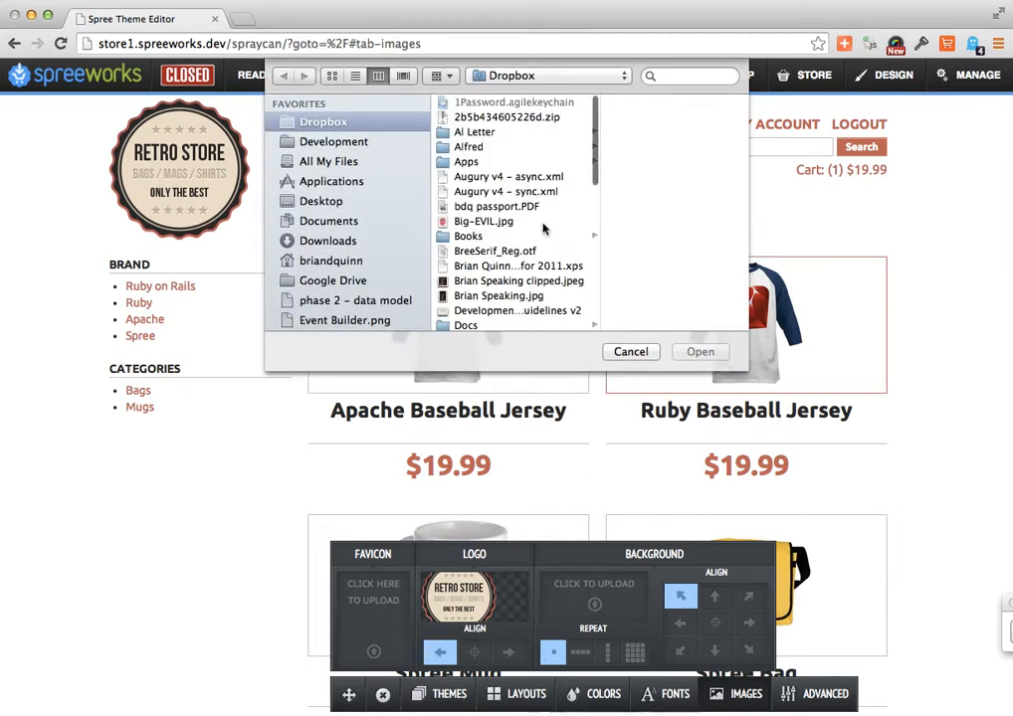
scroll(543, 228, "down", 2)
scroll(543, 228, "down", 10)
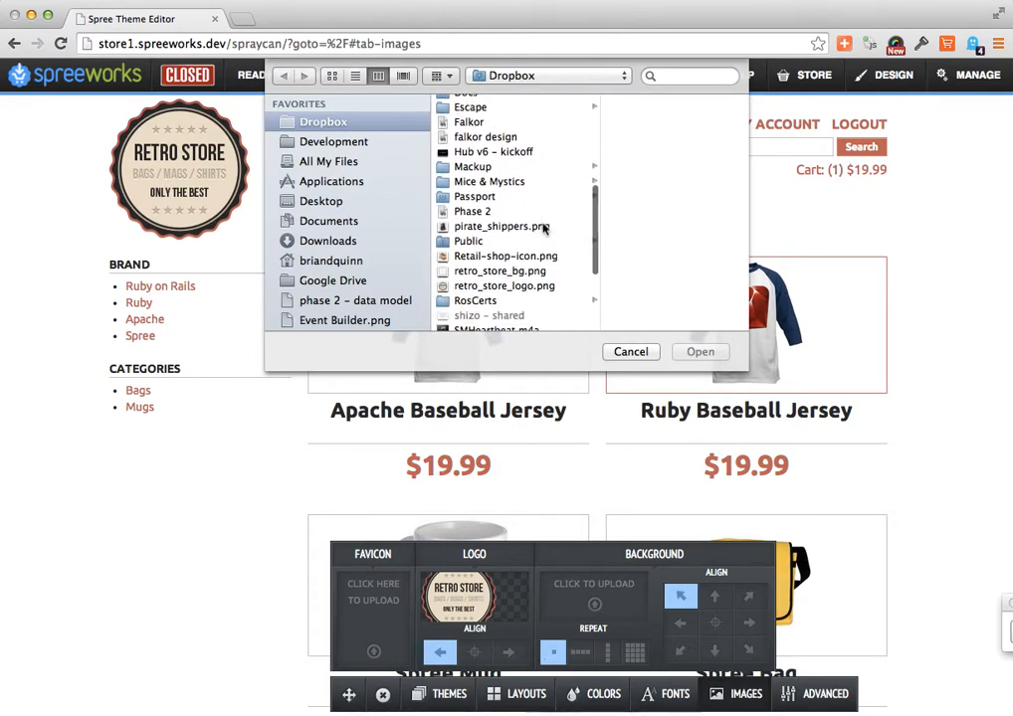
scroll(543, 228, "down", 1)
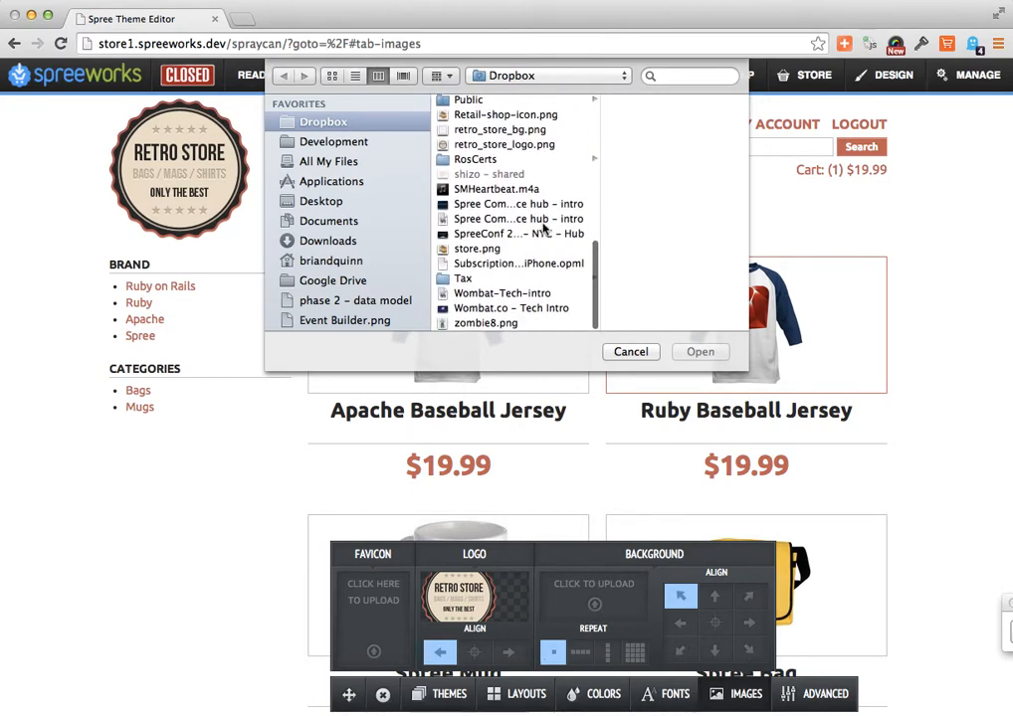
double_click(519, 133)
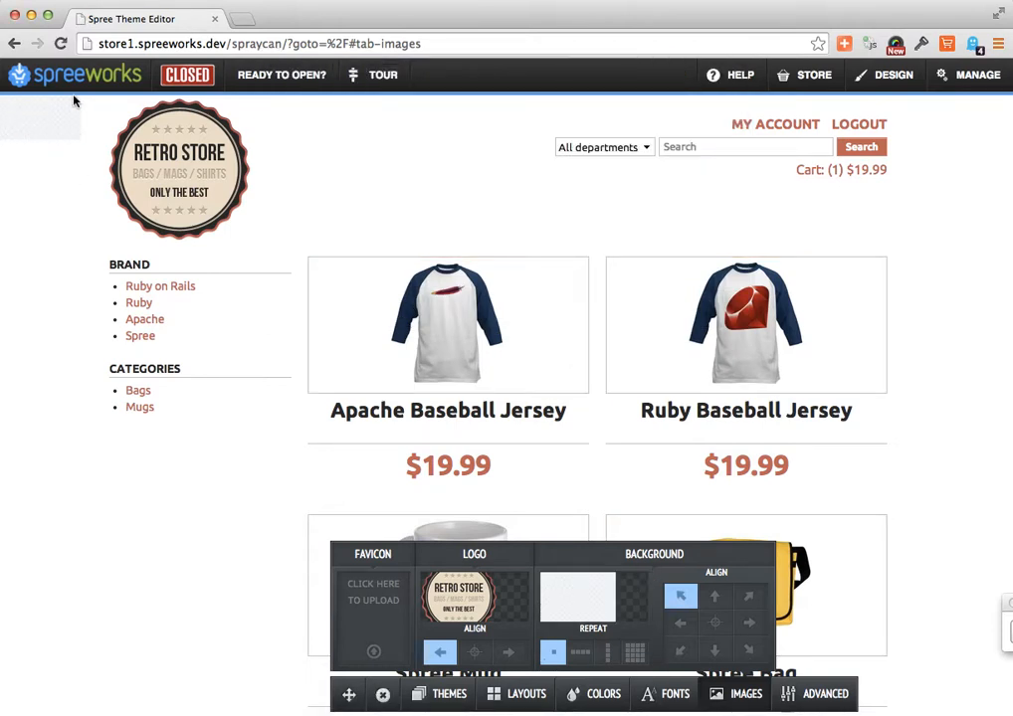
- Try the background image's horizontal and vertical repeat, ending on tiling in both directions
left_click(581, 654)
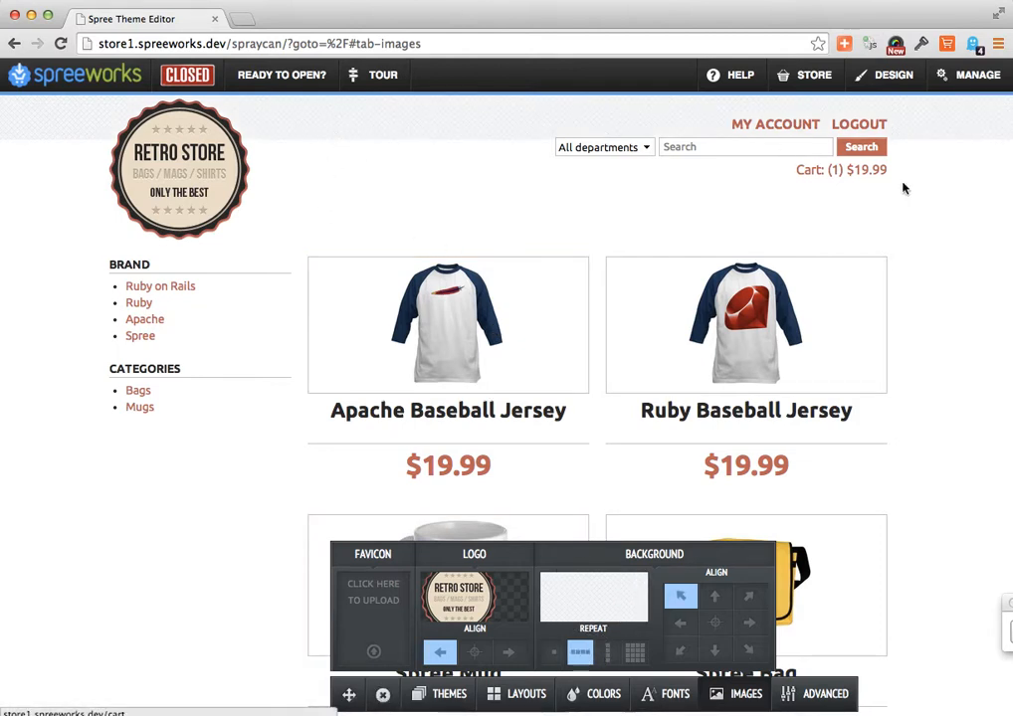
left_click(614, 654)
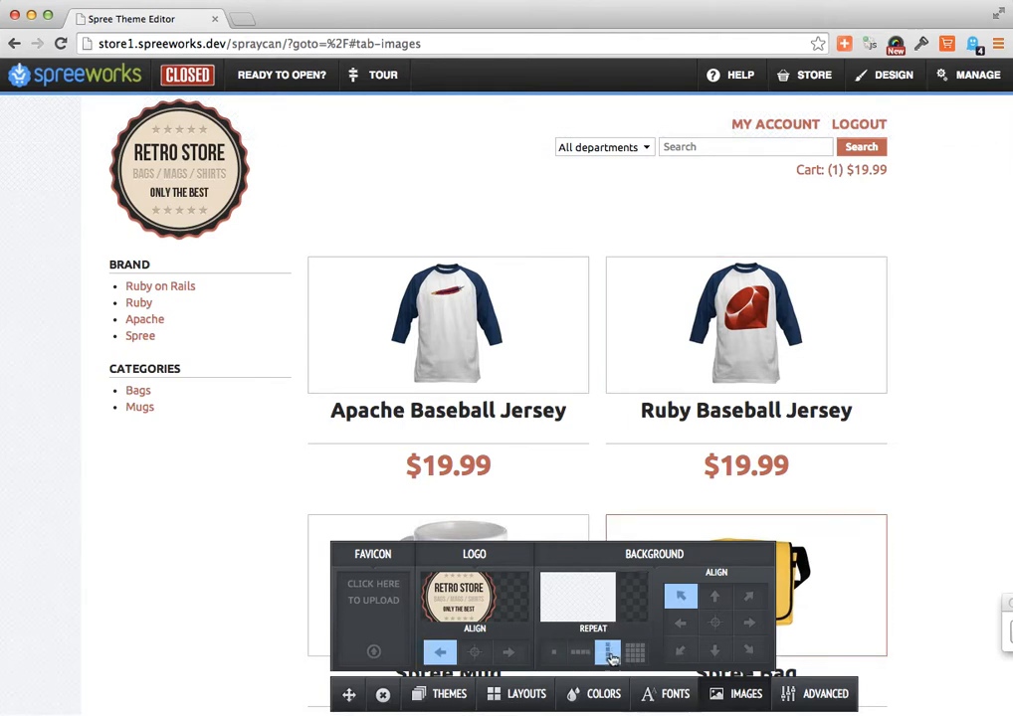
left_click(636, 653)
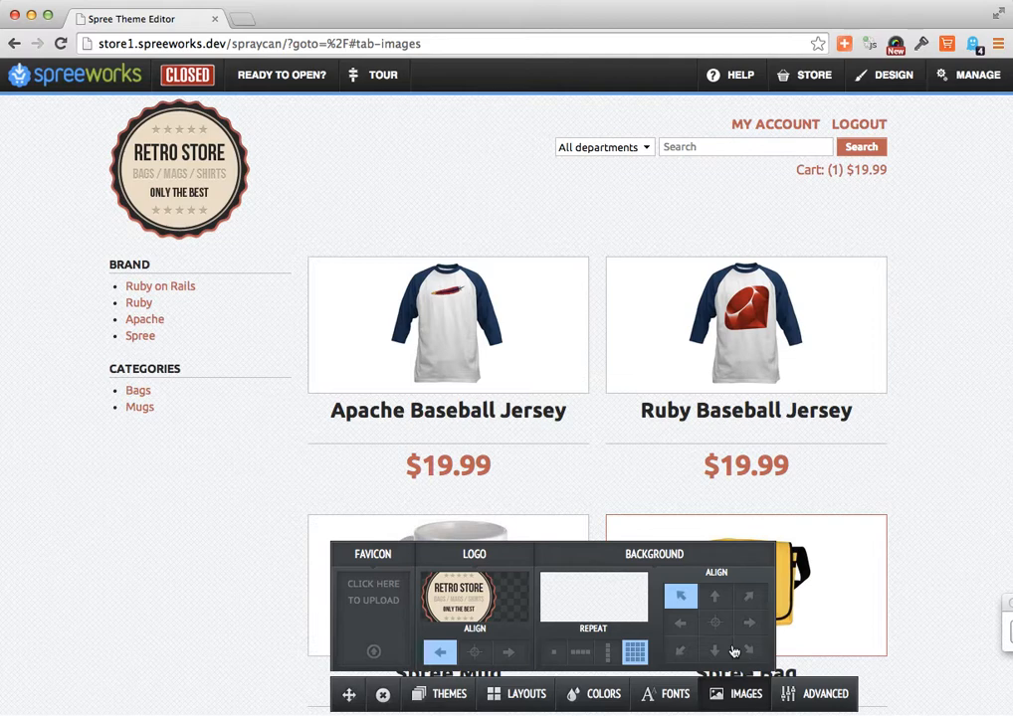
- Try the custom CSS rule "a { color: blue; }" on the store's links, and delete it from the CSS editor
left_click(811, 695)
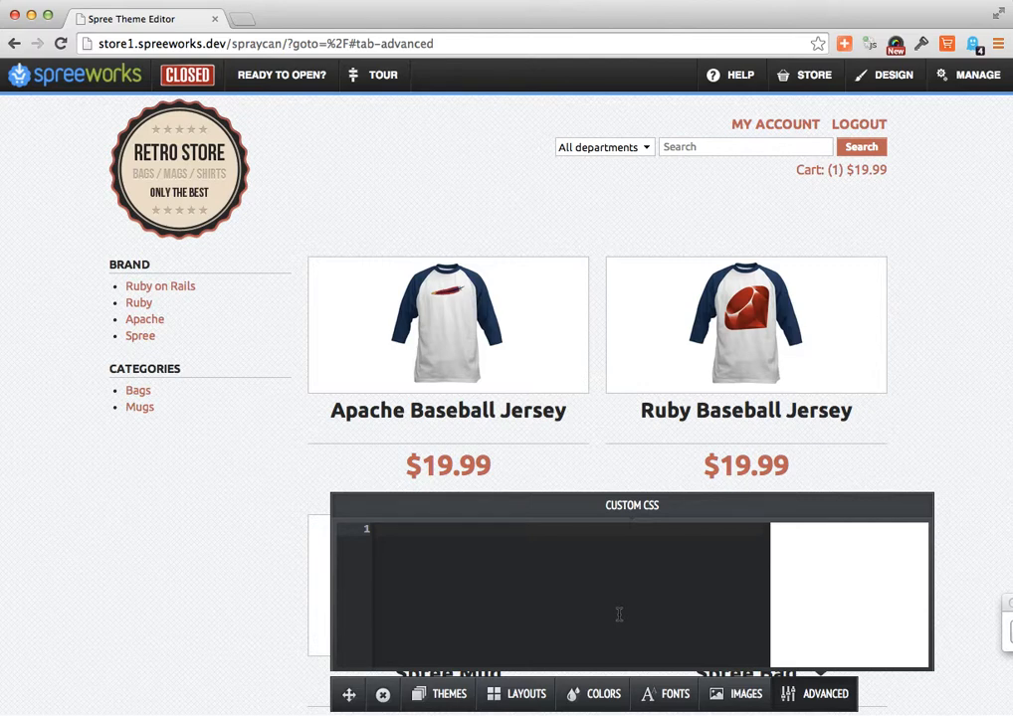
left_click(572, 583)
type("a {")
key("Return")
type("color")
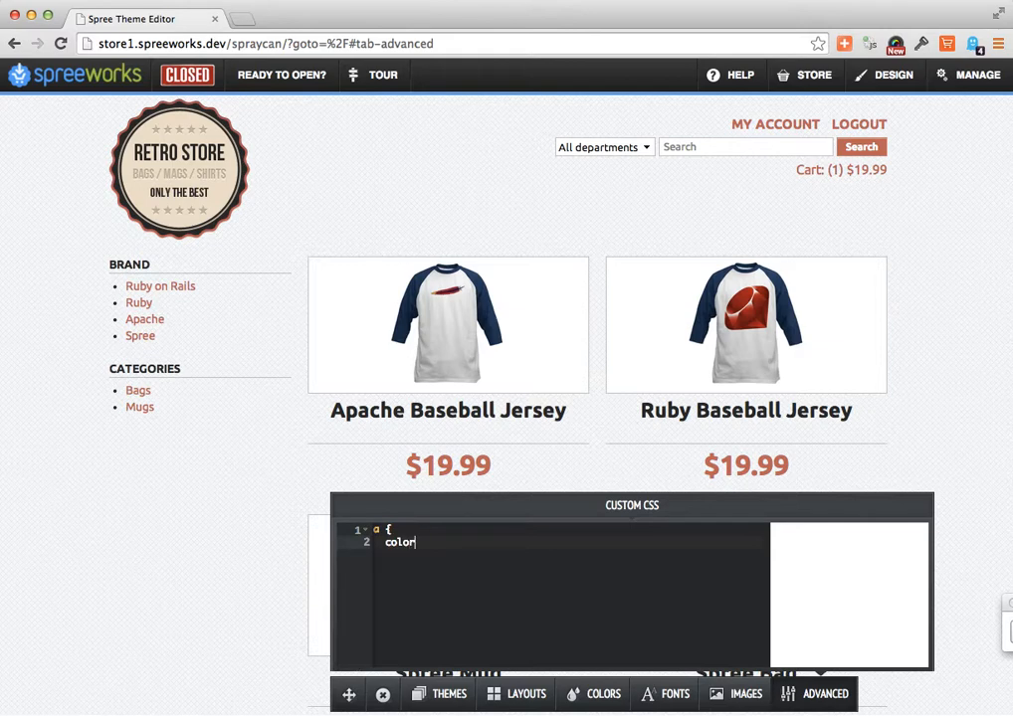
type(": bl")
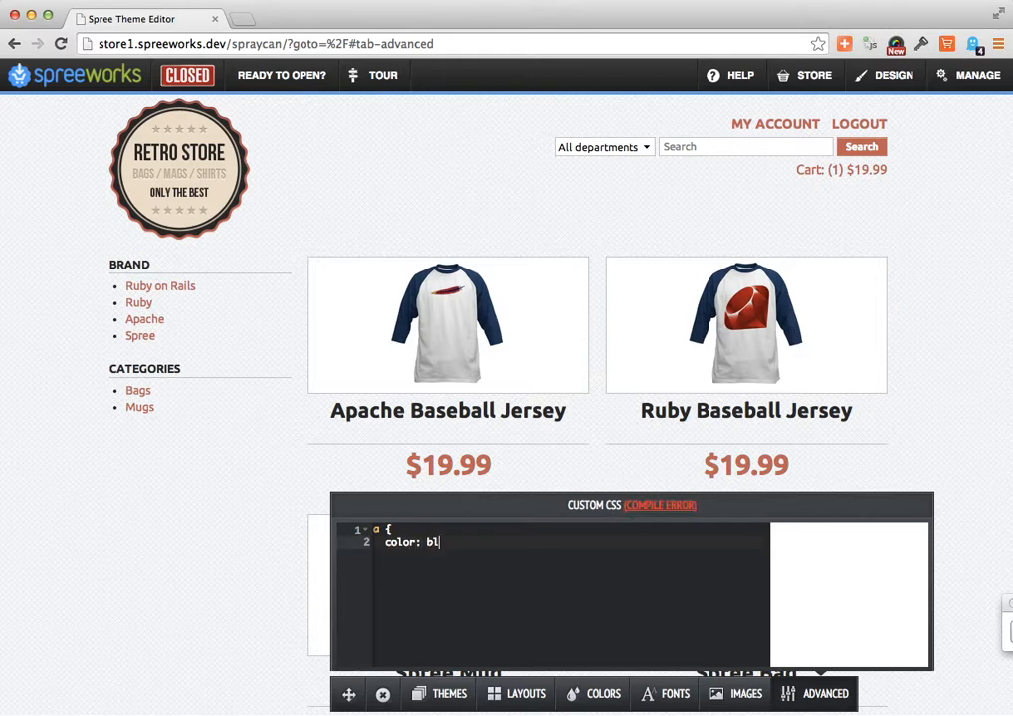
type("ue;")
key("Return")
type("}")
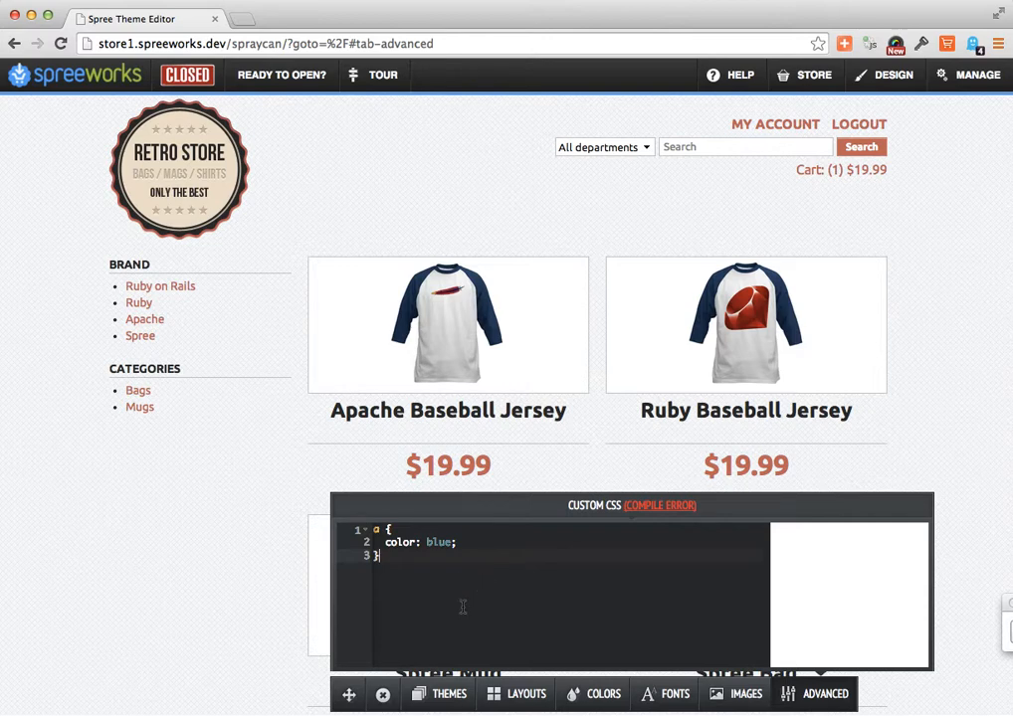
key("Return")
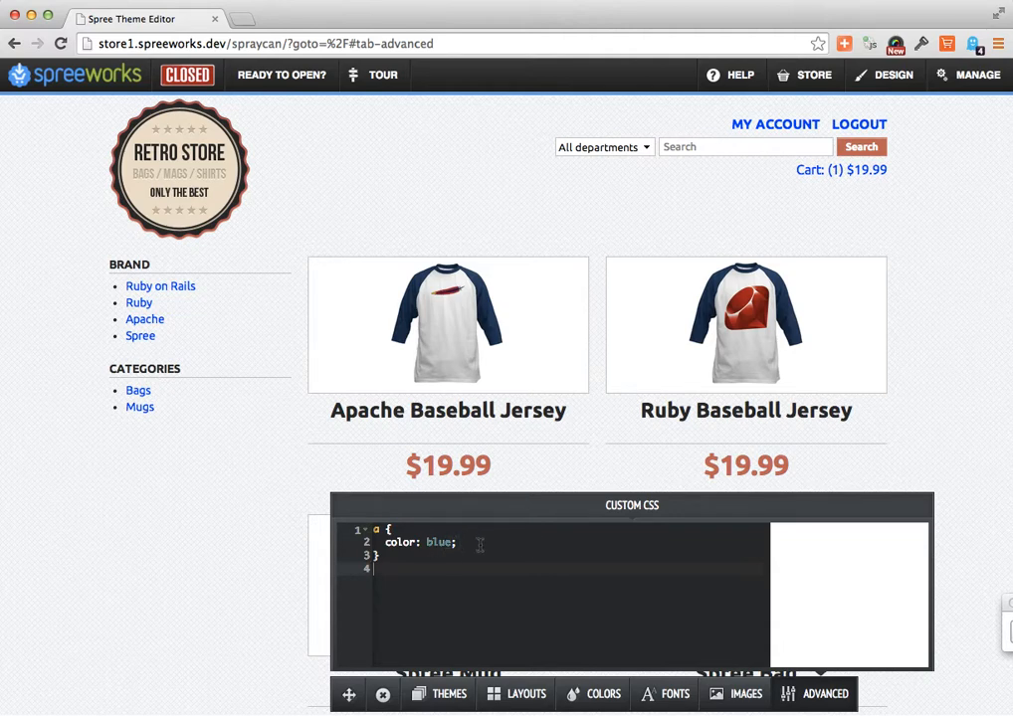
left_click_drag(427, 575, 356, 529)
key("BackSpace")
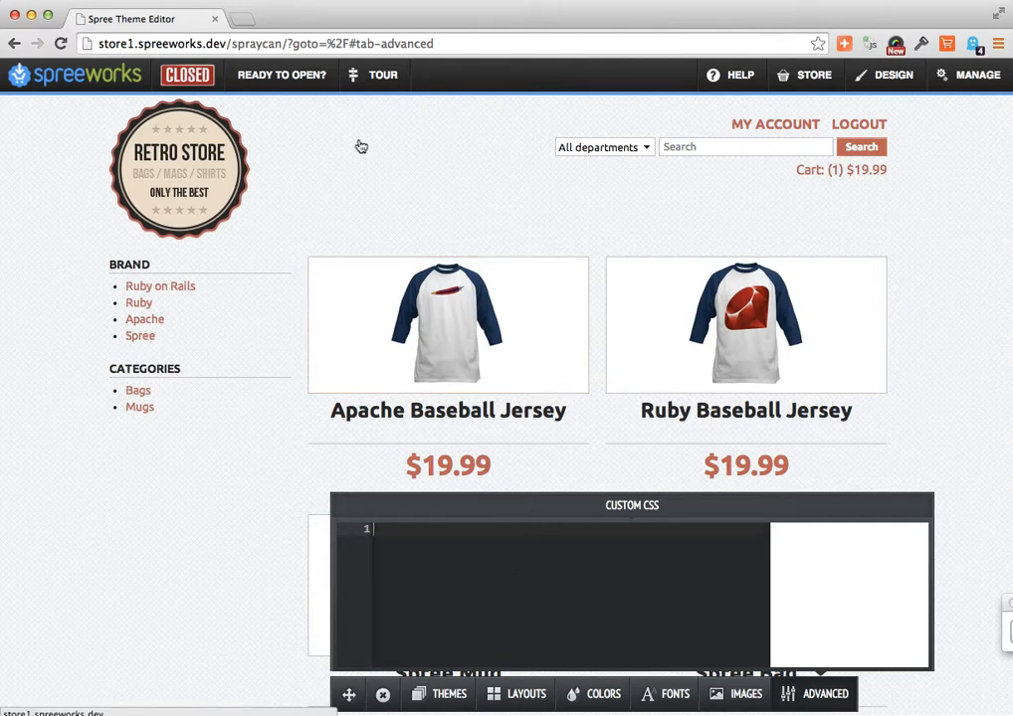
- Start the store's opening process with Stripe as the payment method, and look over the Stripe account form
left_click(277, 87)
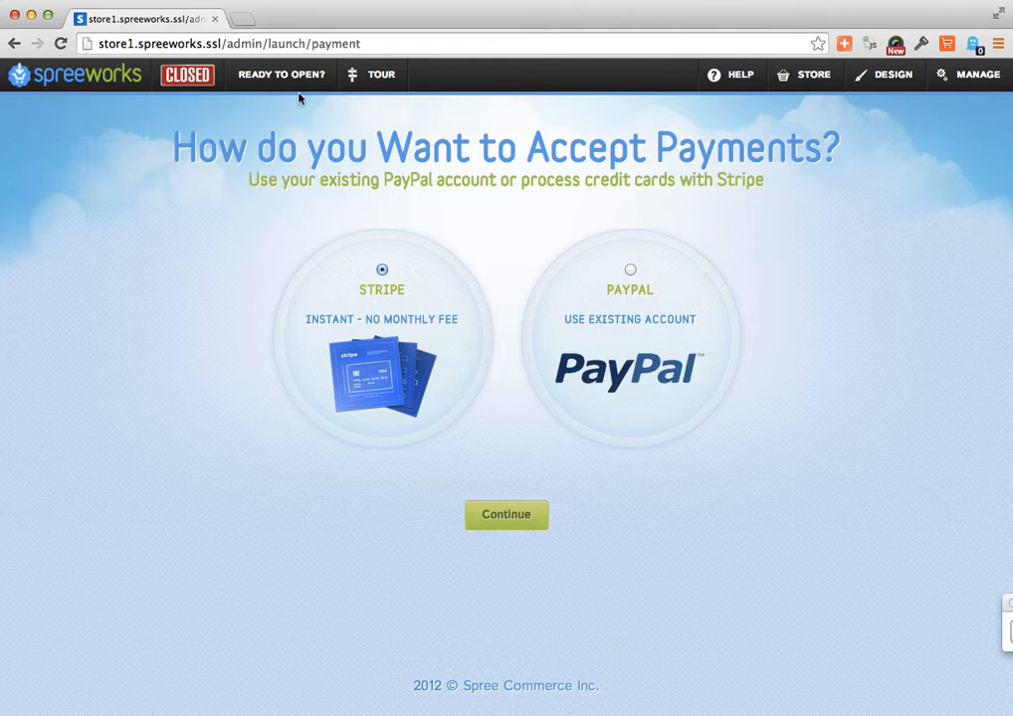
left_click(519, 531)
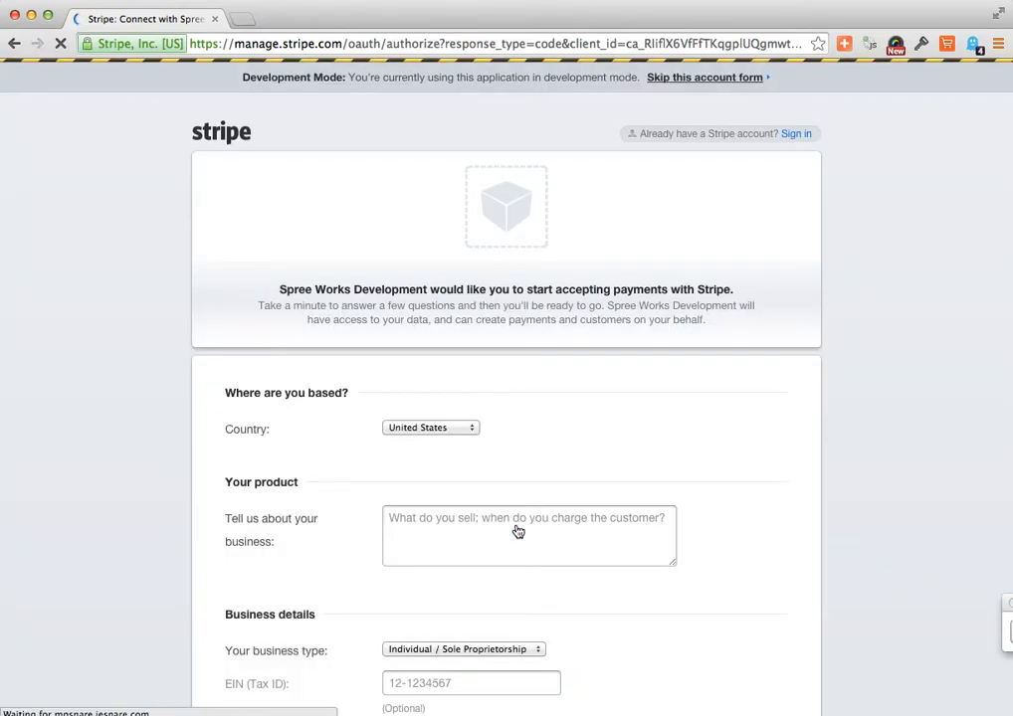
scroll(518, 532, "down", 10)
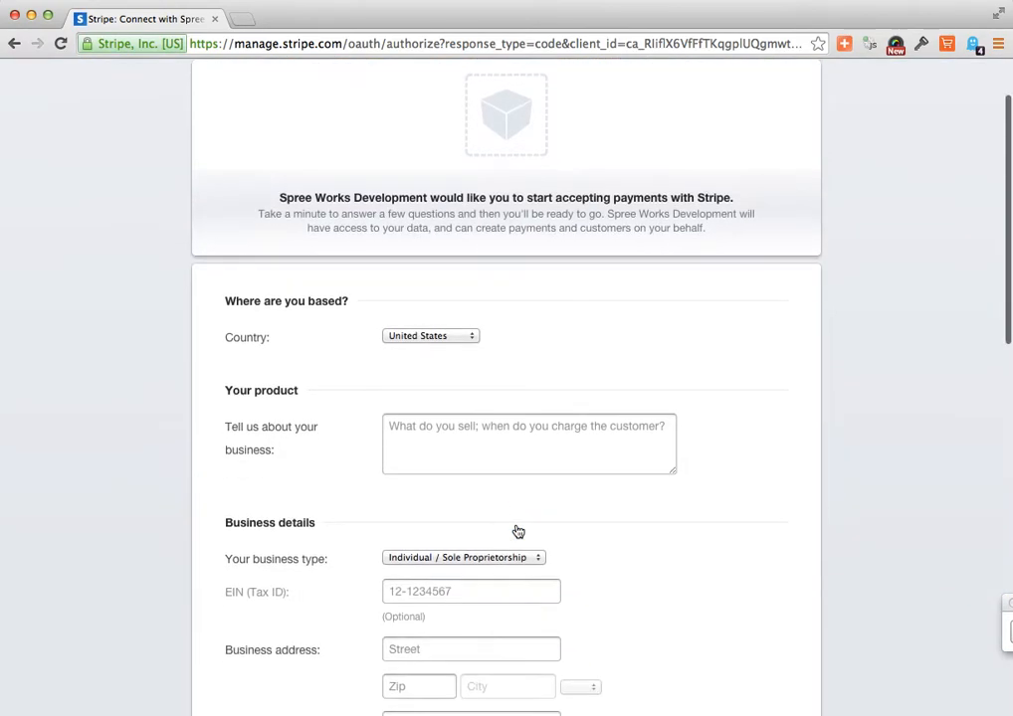
scroll(517, 532, "up", 10)
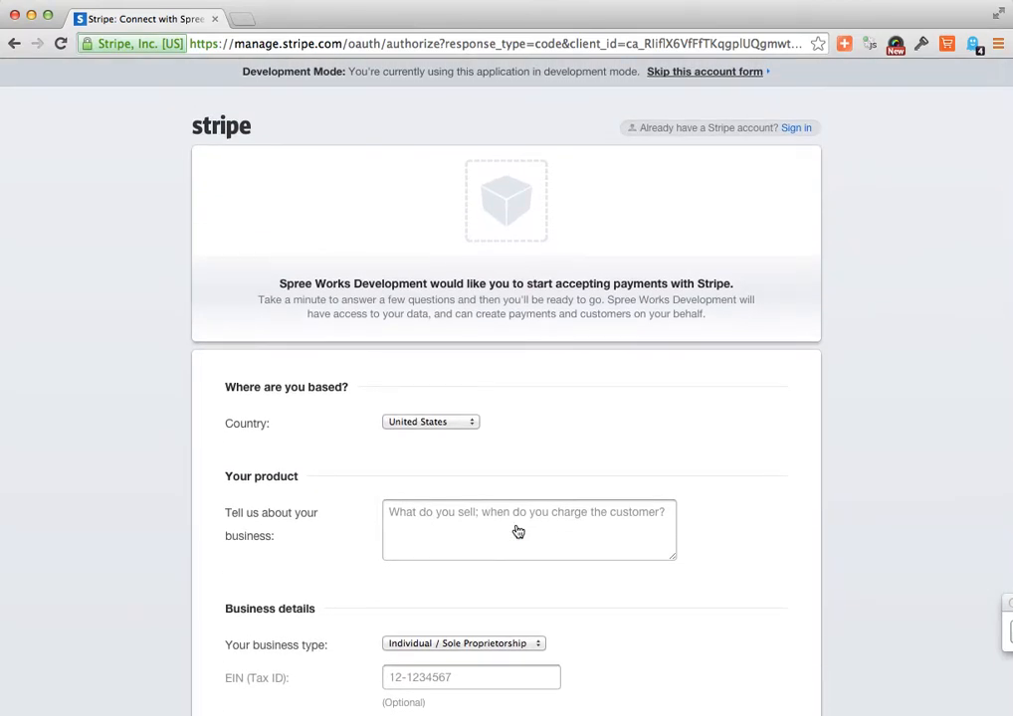
scroll(518, 532, "up", 1)
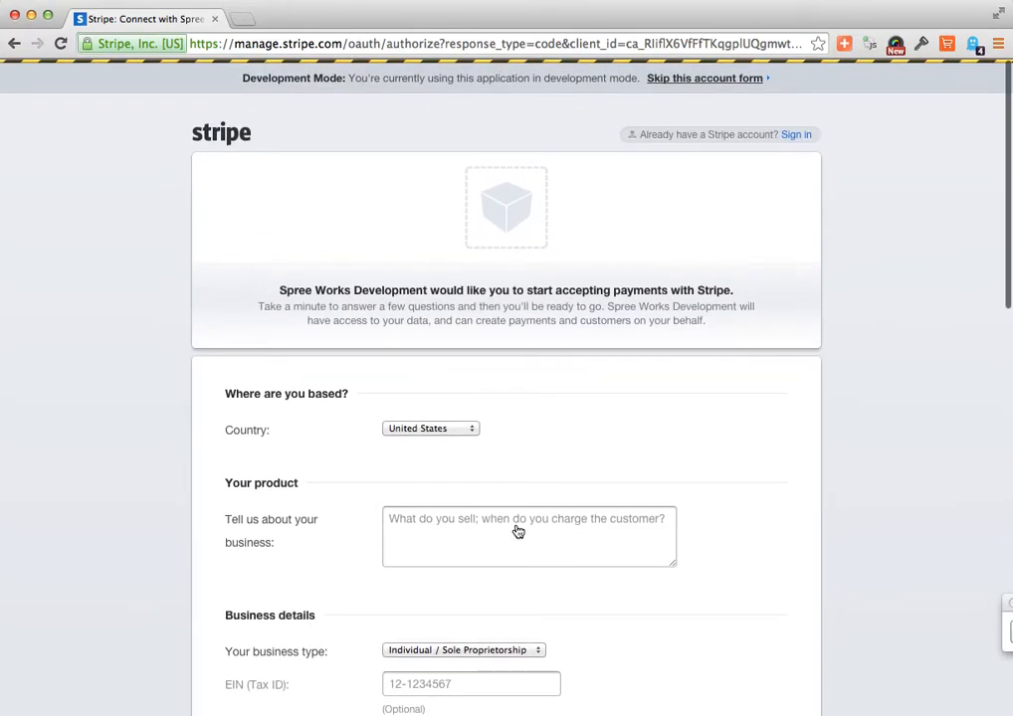
- Sign in to the existing Stripe account with the account e-mail and password
left_click(796, 136)
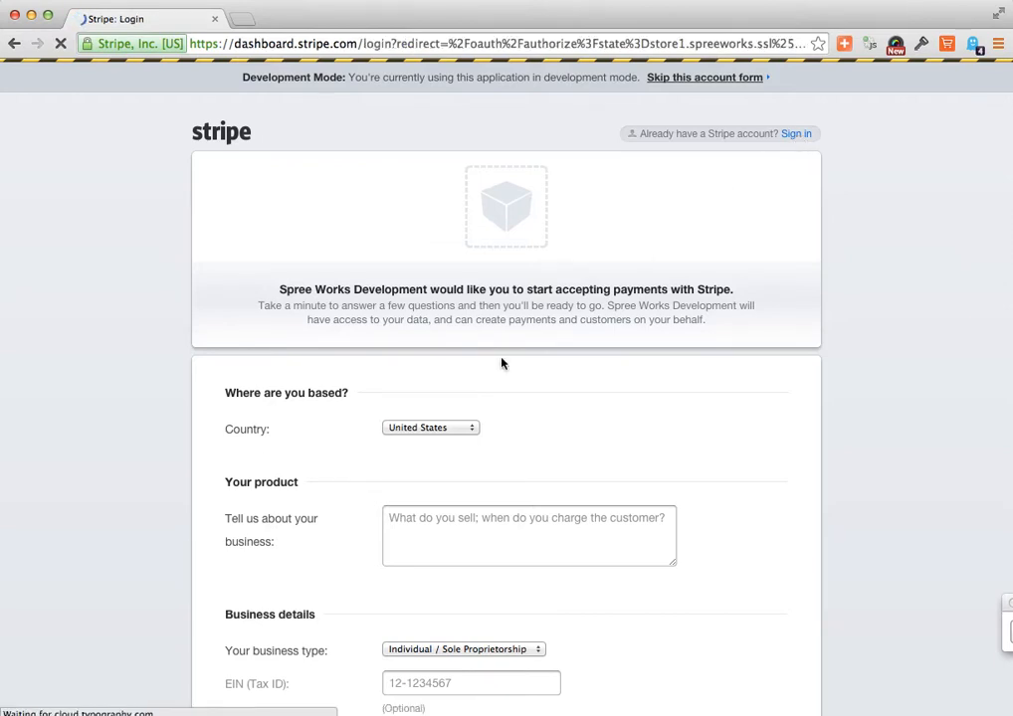
type("bri")
key("Down")
key("Down")
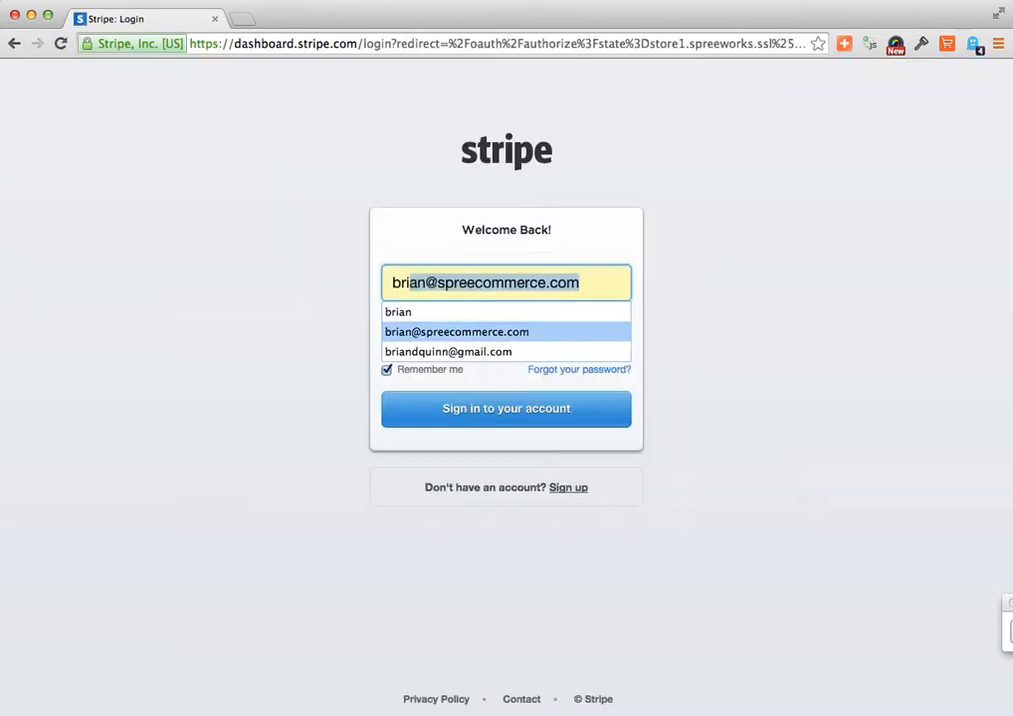
key("Down")
key("Tab")
type("•••••••••")
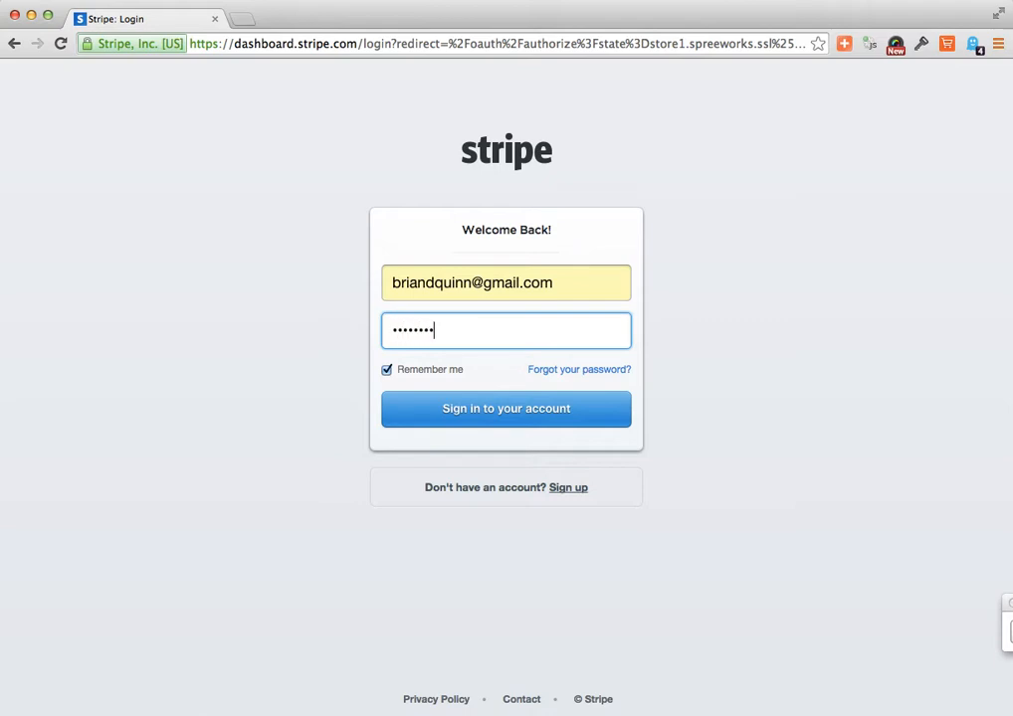
left_click(438, 406)
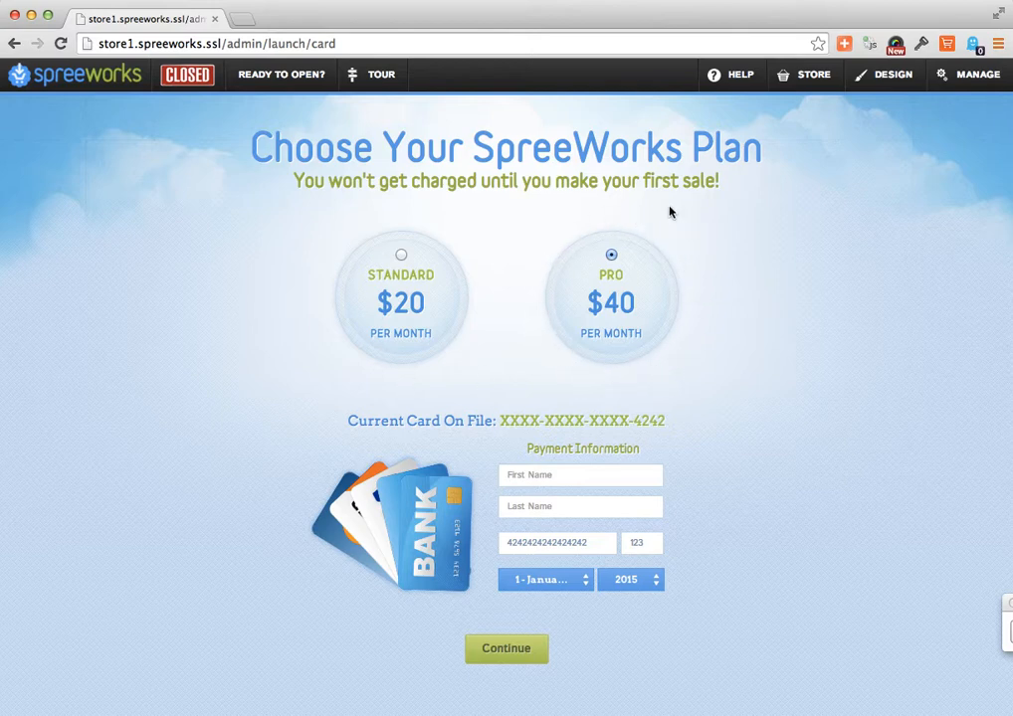
- Enter the cardholder's first and last name for the Pro plan and submit the payment information to open the store
left_click(512, 482)
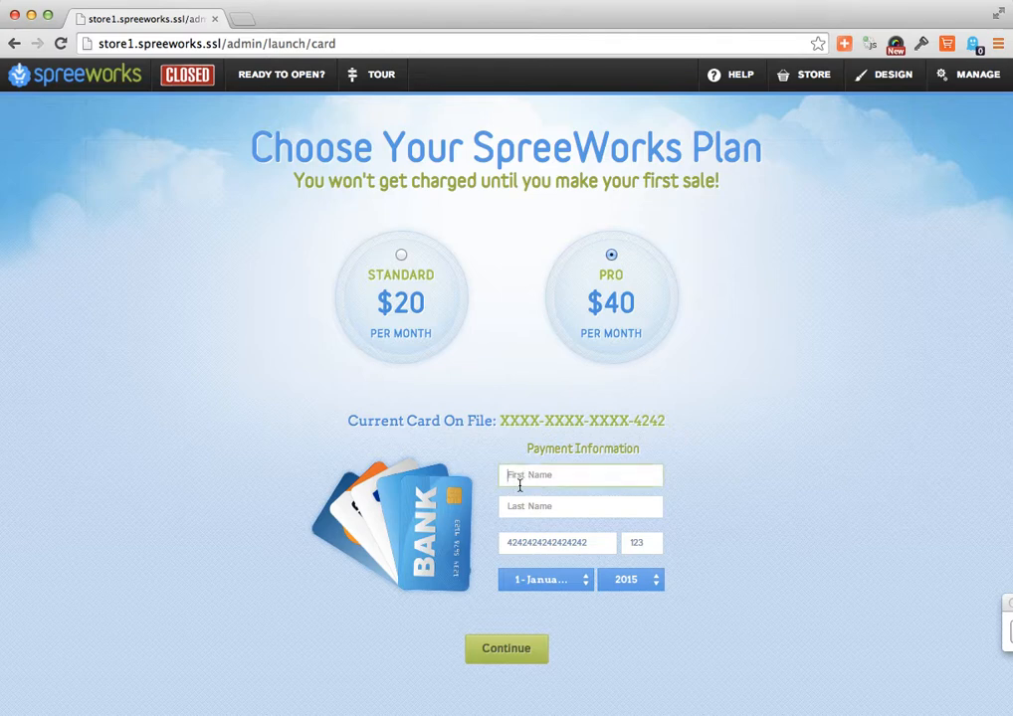
key("Tab")
left_click(501, 656)
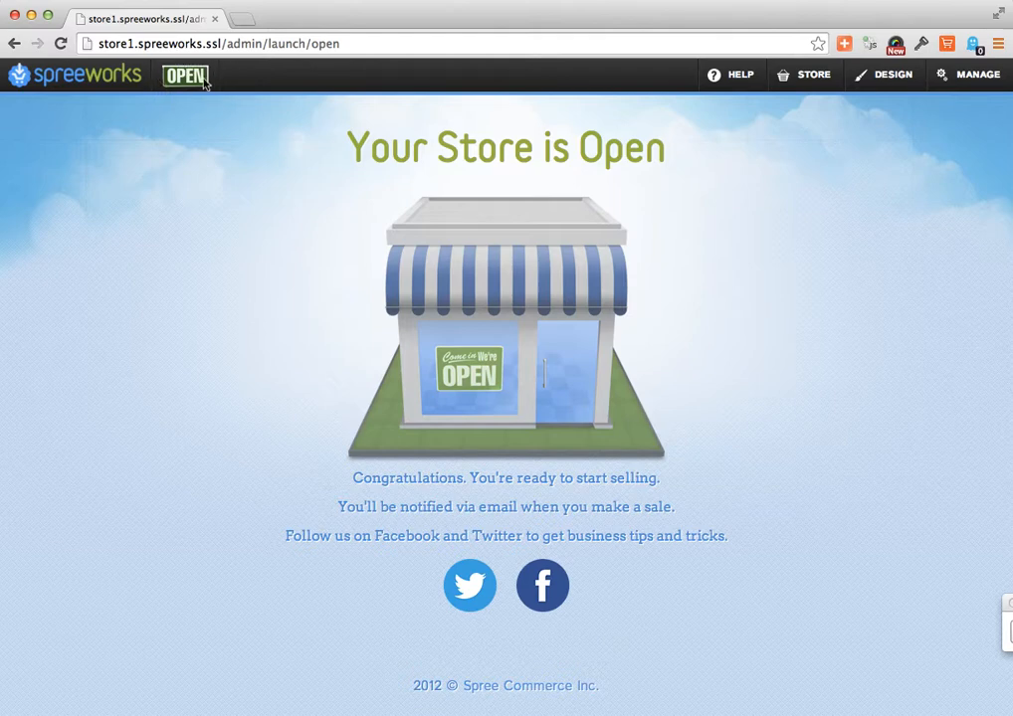
- Load the public storefront store1.spreeworks.dev in a new incognito browser window
left_click(102, 0)
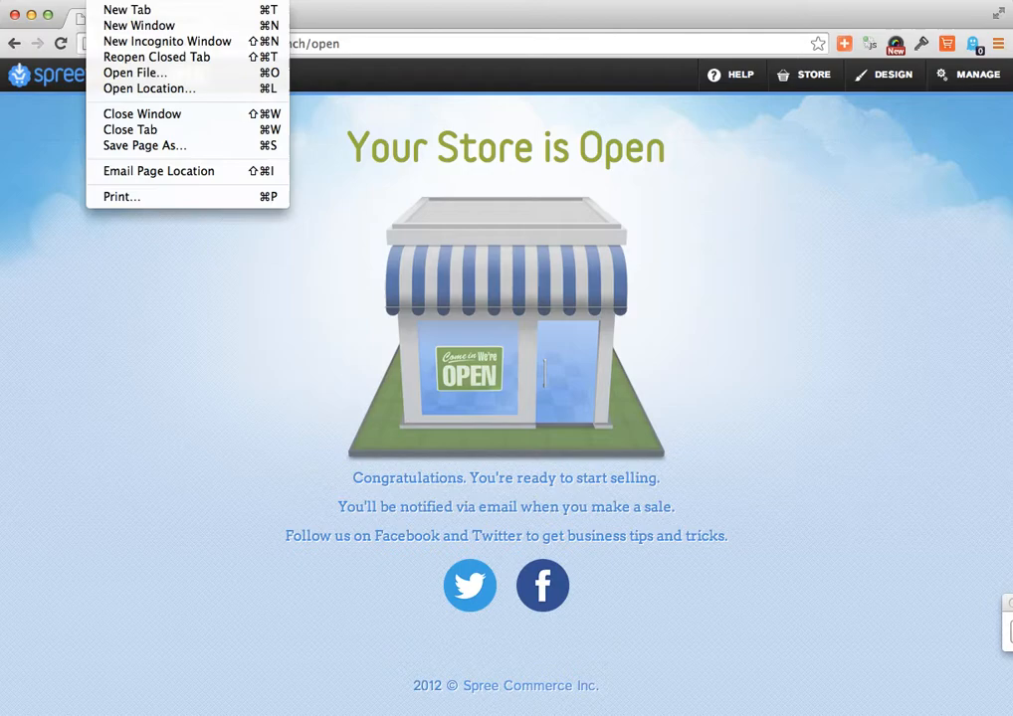
left_click(117, 41)
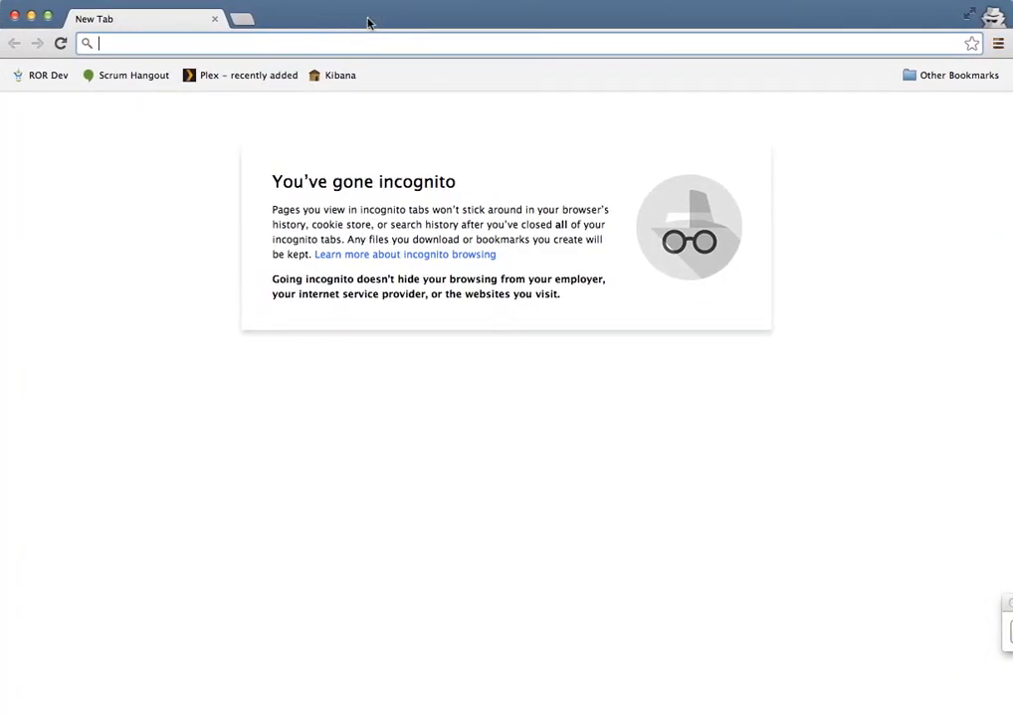
type("storew")
key("BackSpace")
type("1")
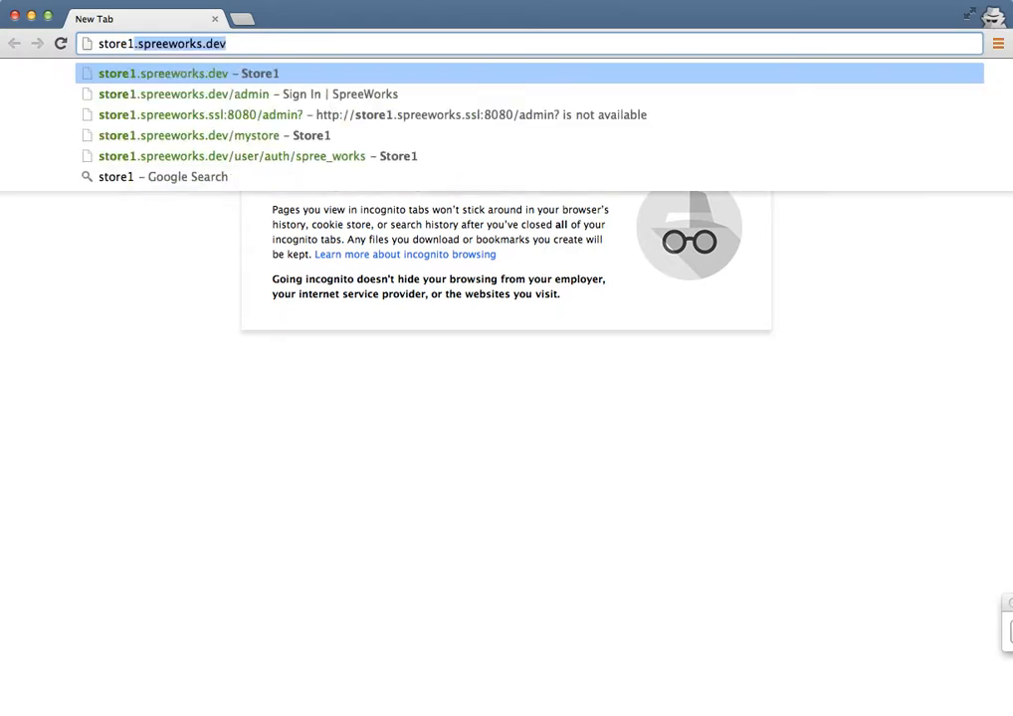
key("Return")
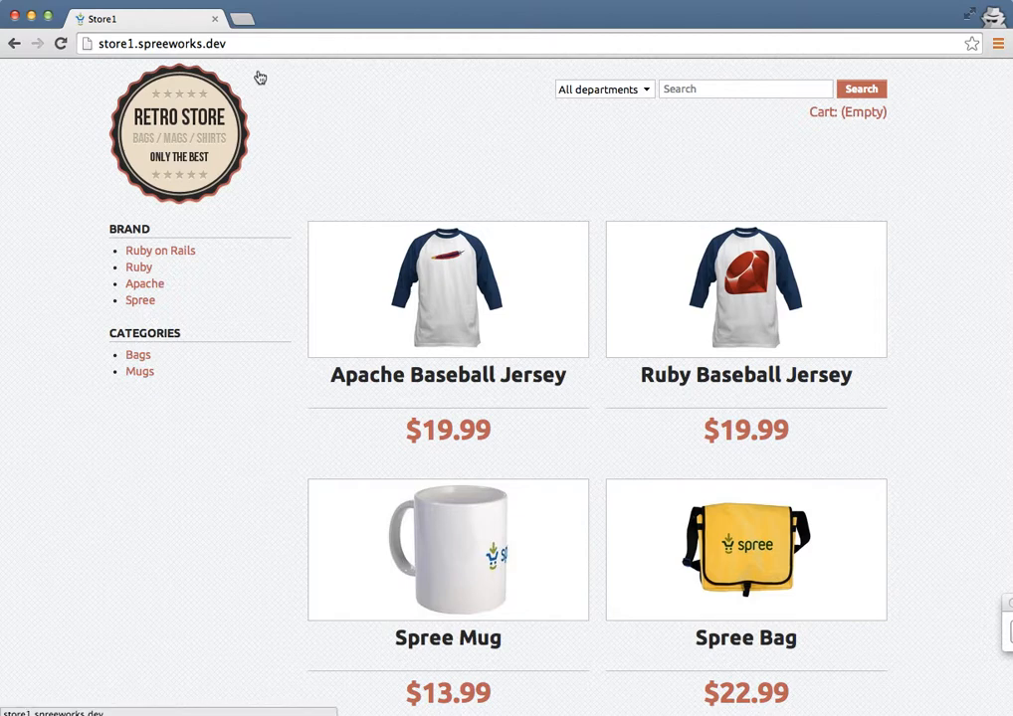
- Add one Apache Baseball Jersey to the shopping cart from its product page, and close the incognito storefront
left_click(448, 260)
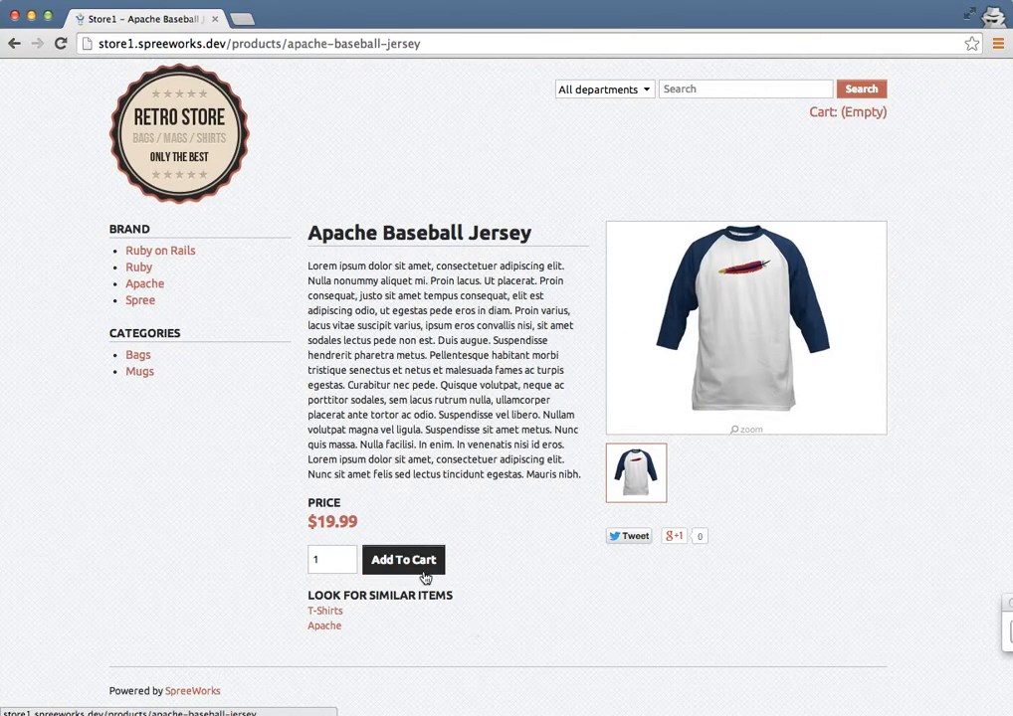
left_click(425, 572)
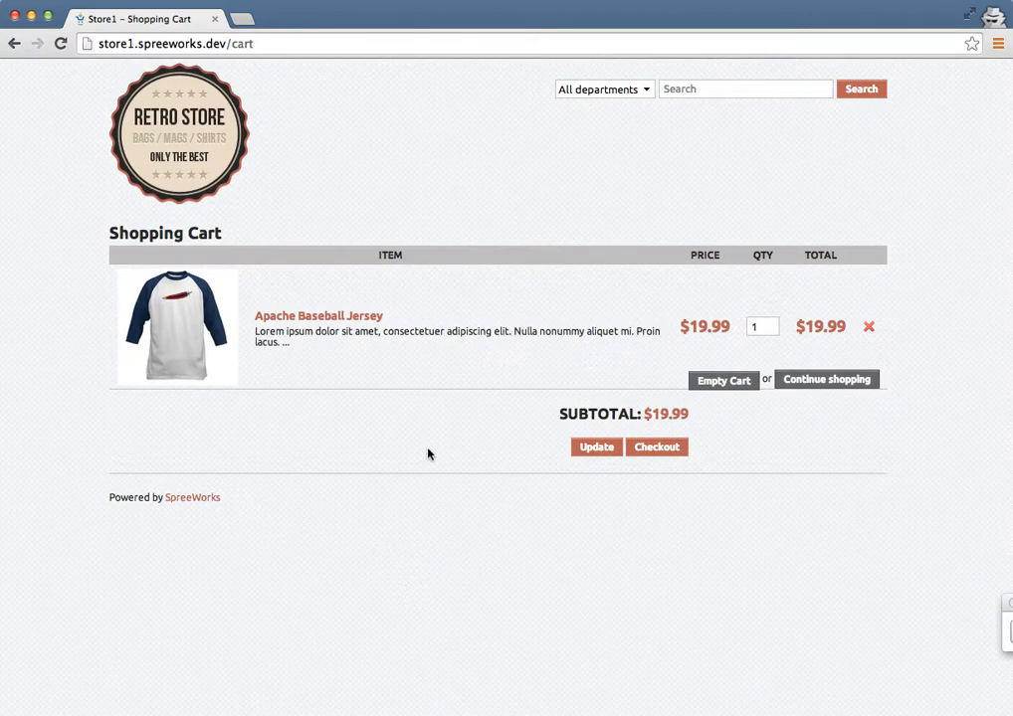
left_click(214, 19)
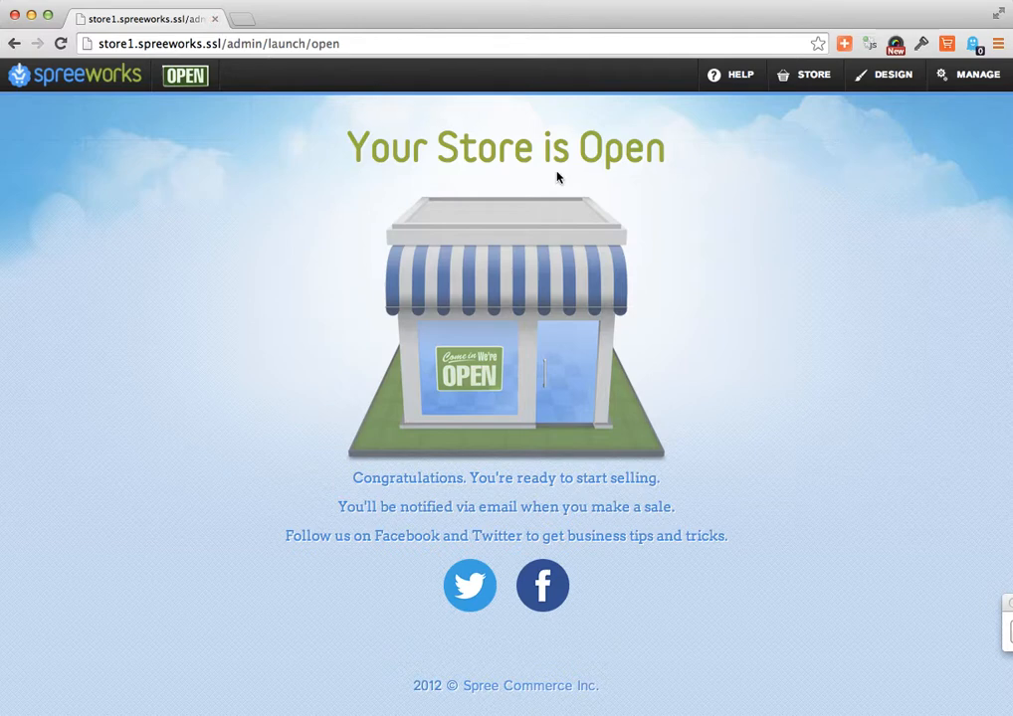